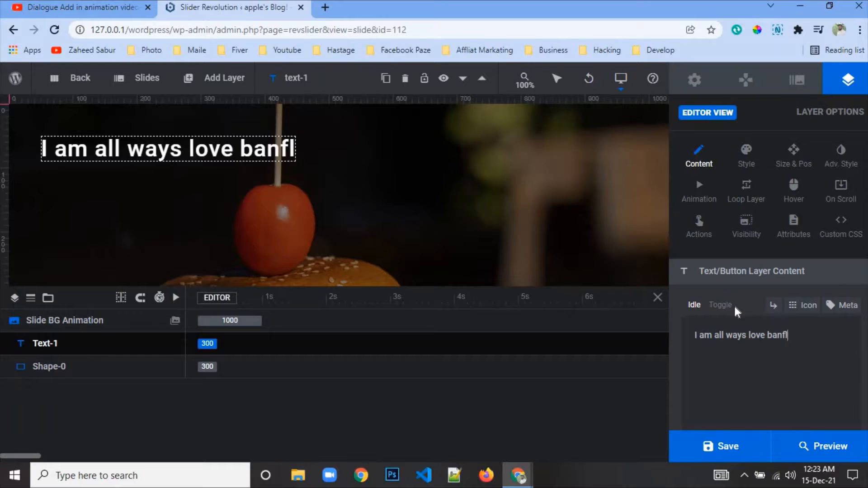
- Complete the Text-1 layer's content as "I am all ways love banfladesh Food And Chackcy Bary in my towen"
text(h)
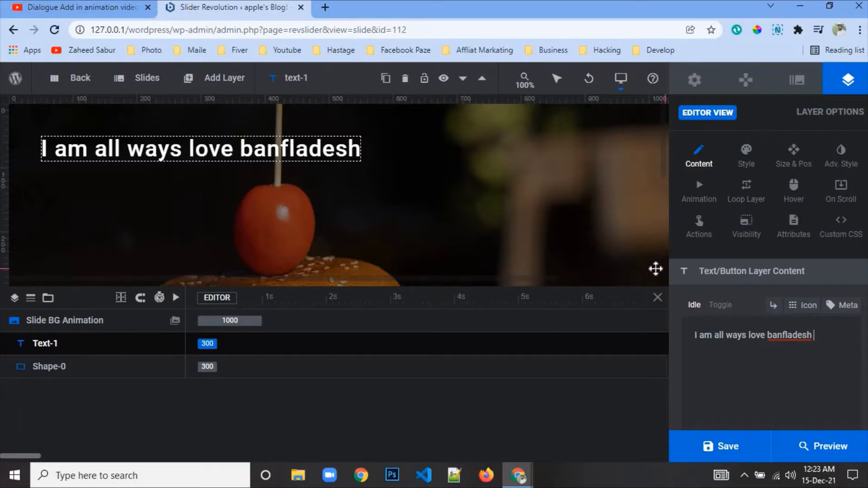
text(F)
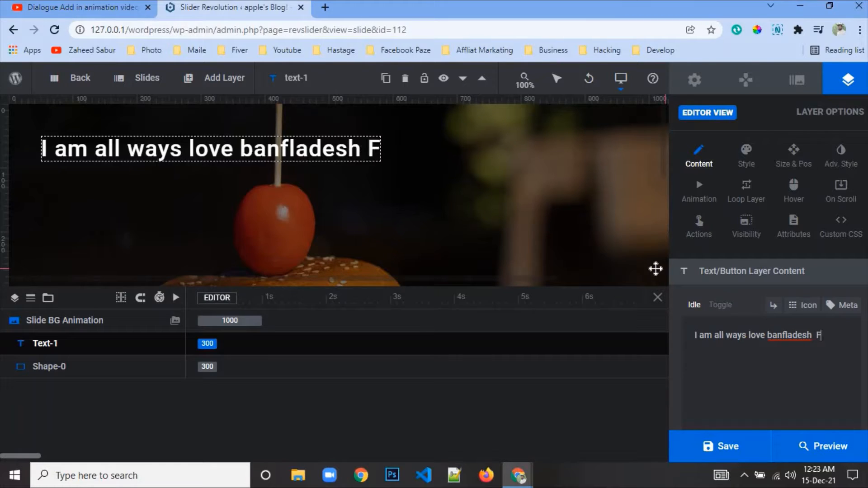
text(ood And )
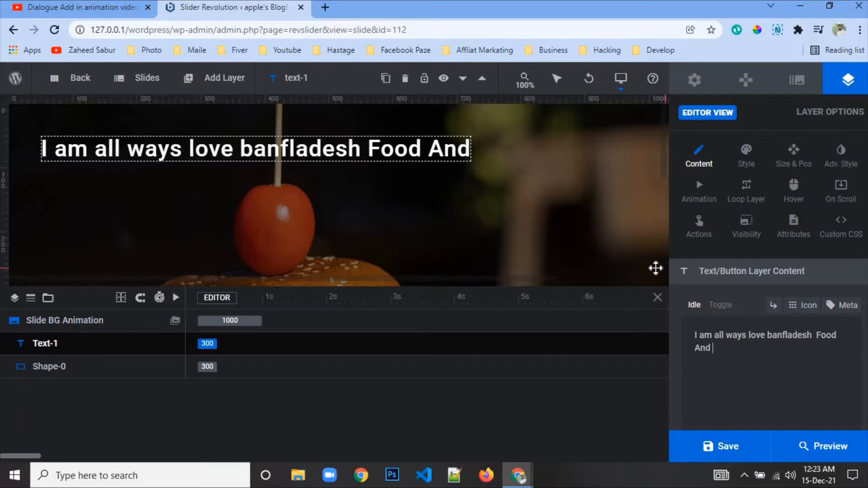
text(Cha)
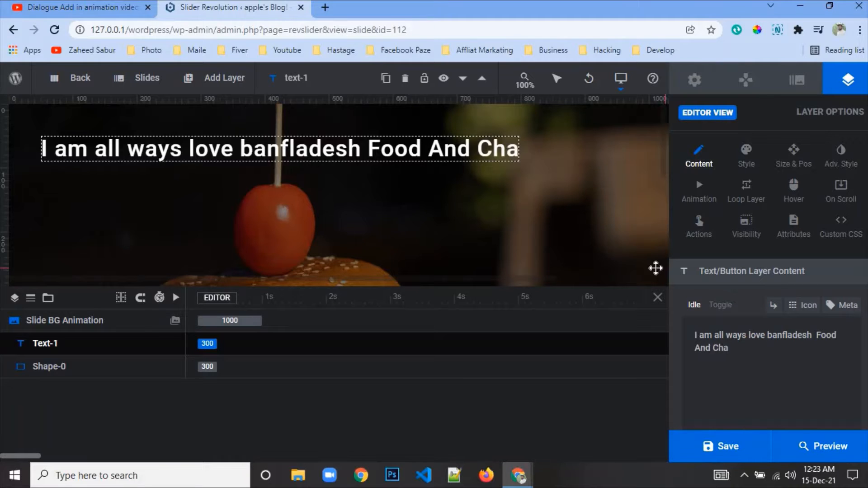
text(ckcy)
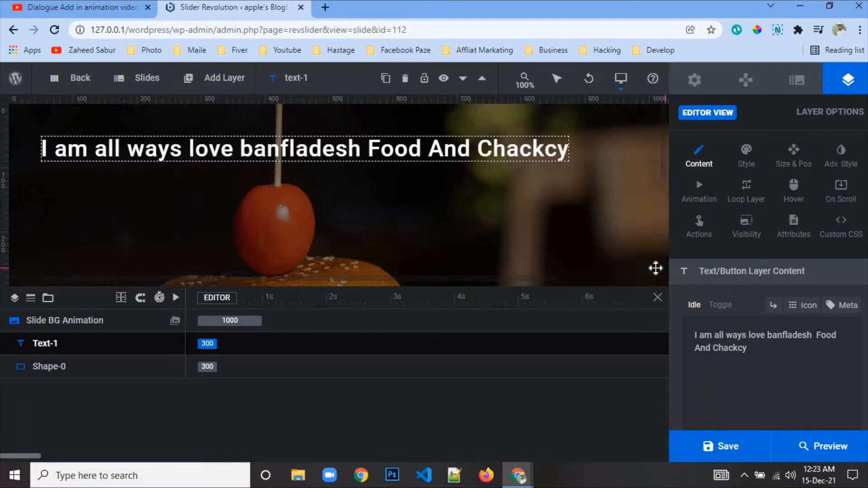
text( B)
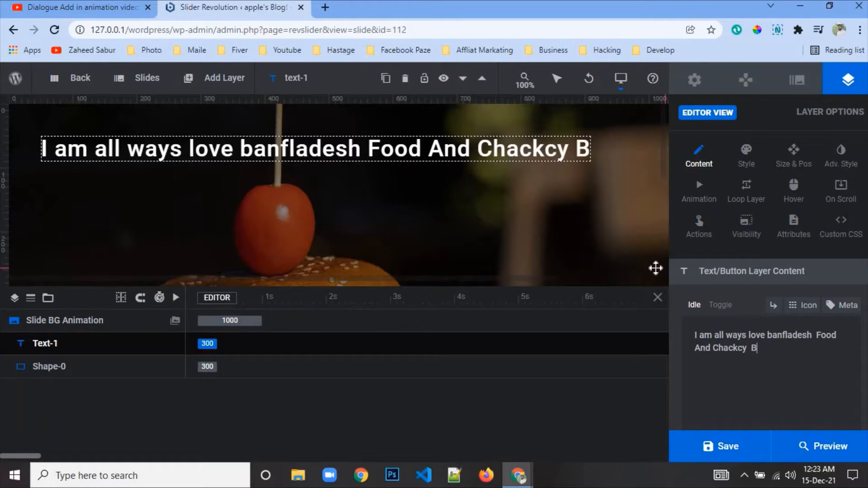
text(ary i)
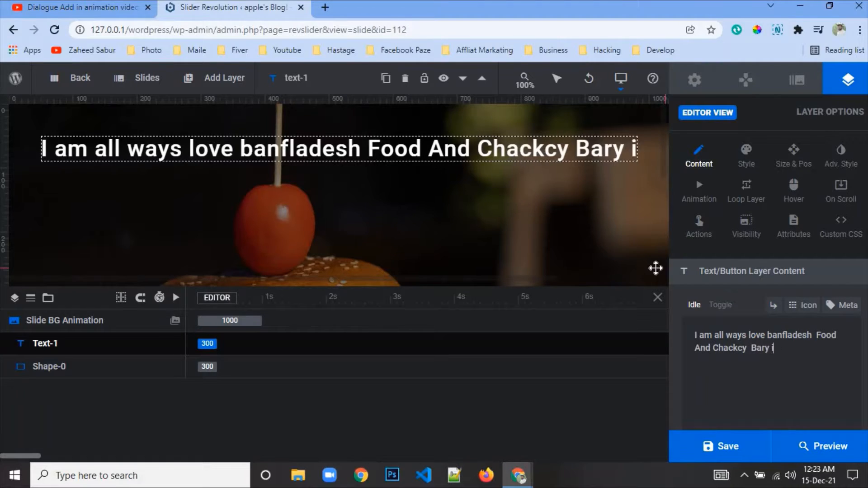
text(n m)
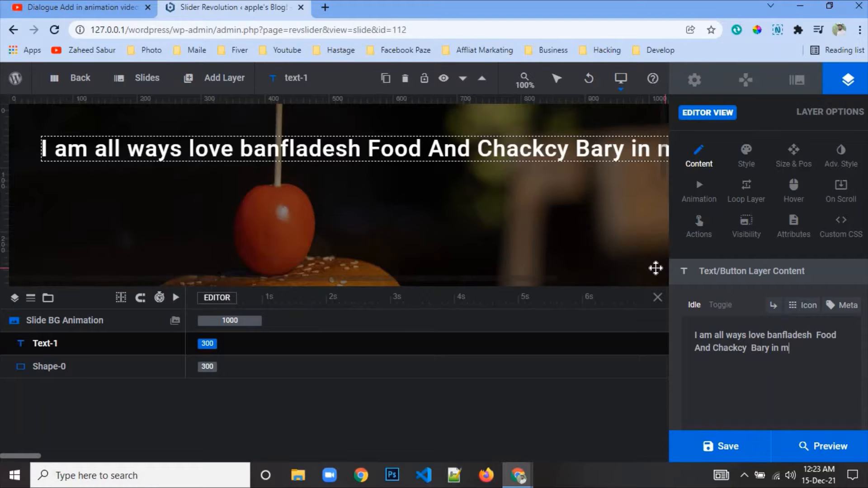
text(y towen)
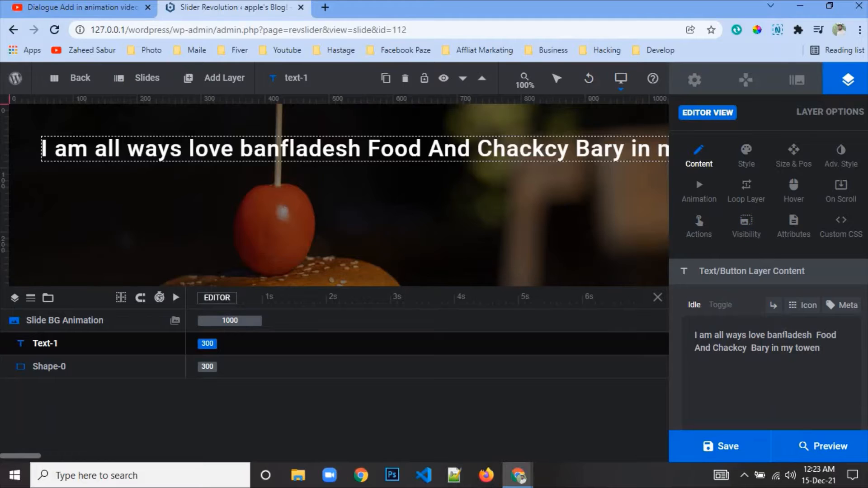
- Set the Text-1 layer's font size to 40px
click(748, 165)
click(758, 307)
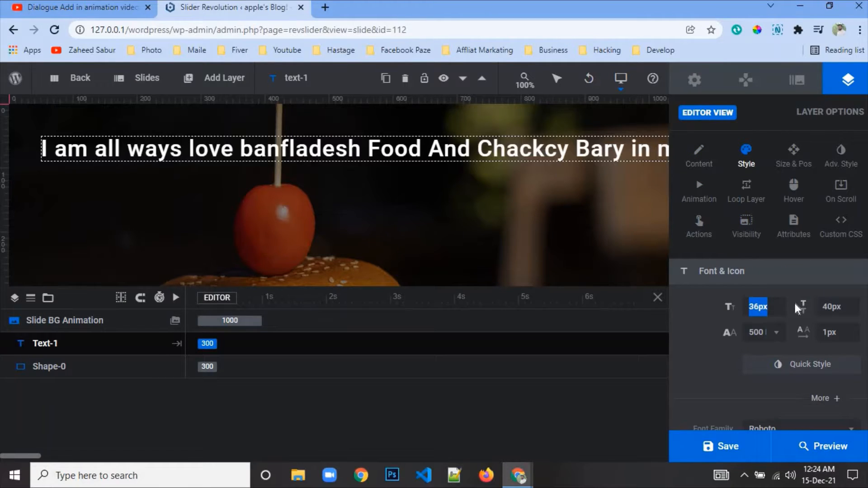
text(40)
key(Return)
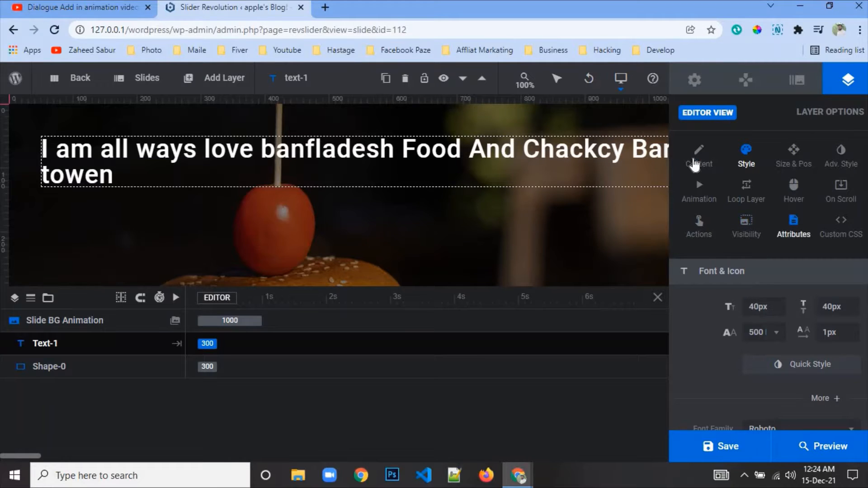
- Find the Philosopher font by searching for "phi" and apply it as the Text-1 layer's font family
click(699, 159)
click(746, 159)
scroll(808, 311, down, 3)
click(786, 303)
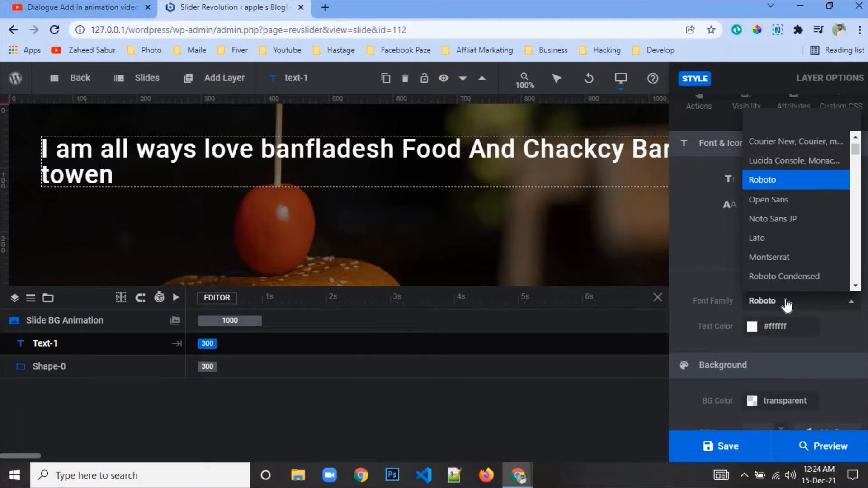
key(ctrl+f)
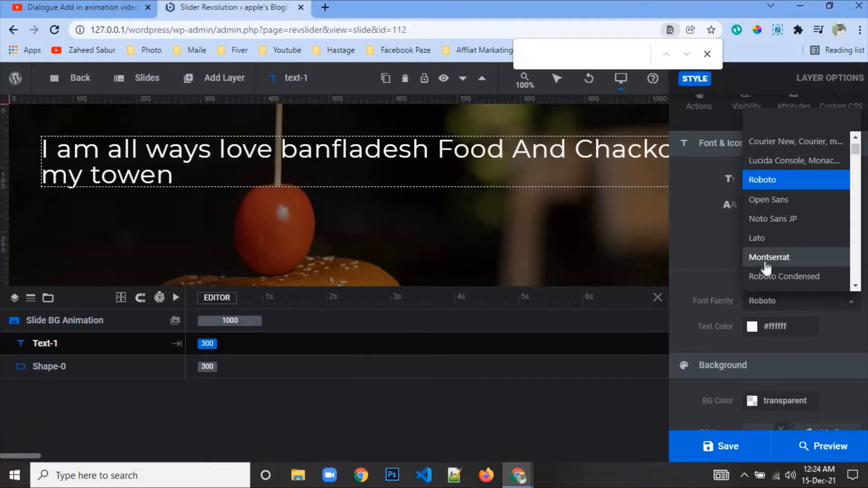
key(BackSpace)
text(hi)
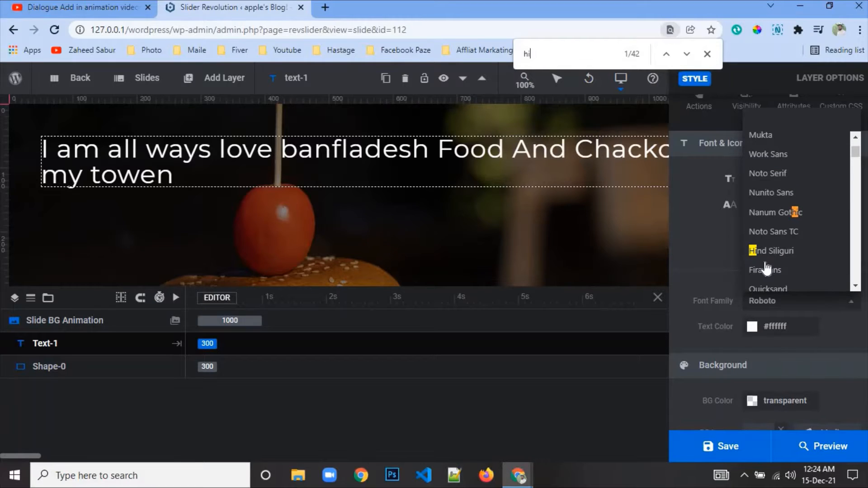
key(BackSpace)
key(BackSpace)
text(phi)
click(772, 213)
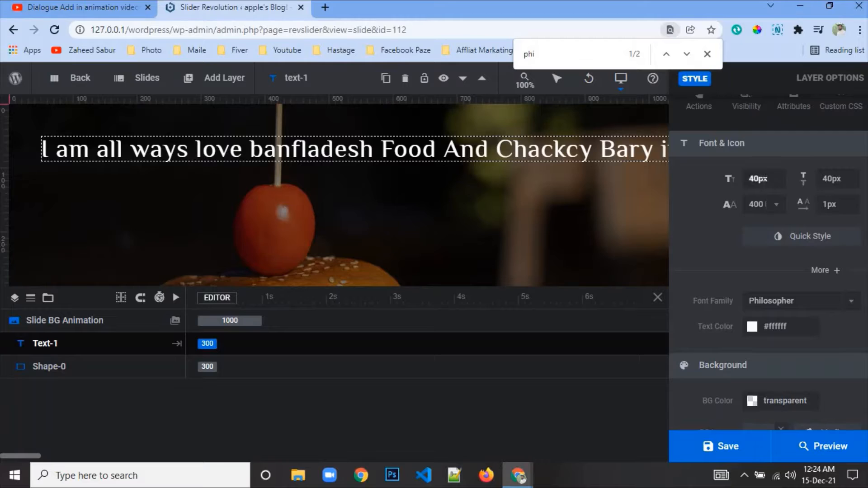
- Set the Text-1 layer's font weight to 700
click(758, 179)
click(758, 209)
click(763, 249)
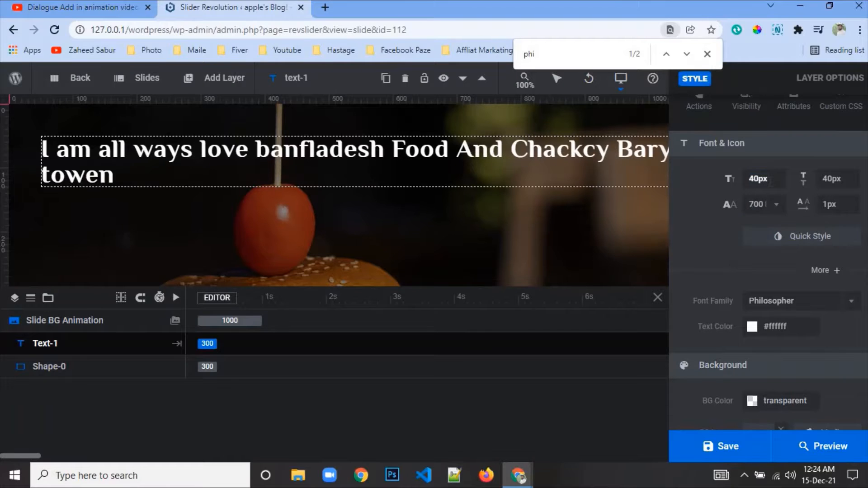
- Set the Text-1 layer's font size to 60px and its line height to 55px
click(767, 179)
double_click(763, 179)
text(60)
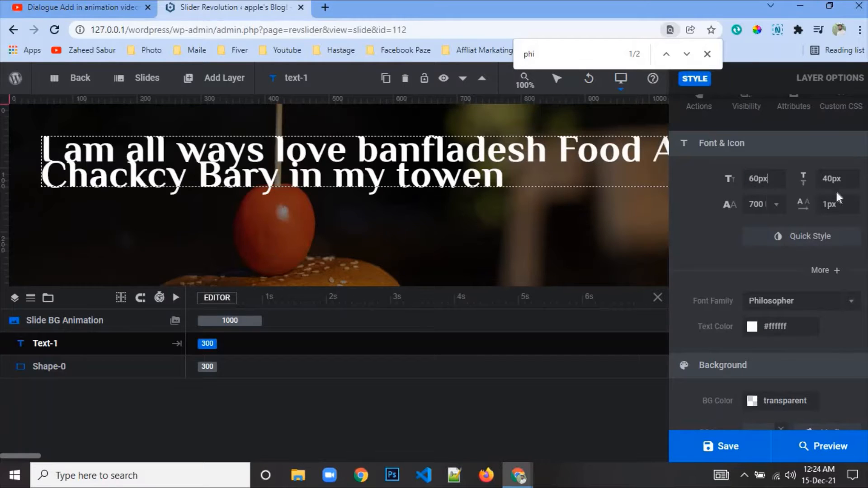
key(Tab)
text(50)
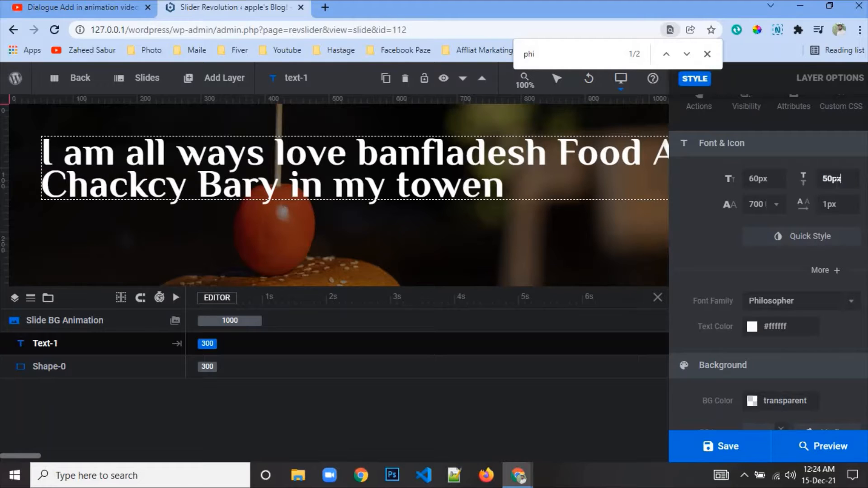
double_click(837, 179)
text(55)
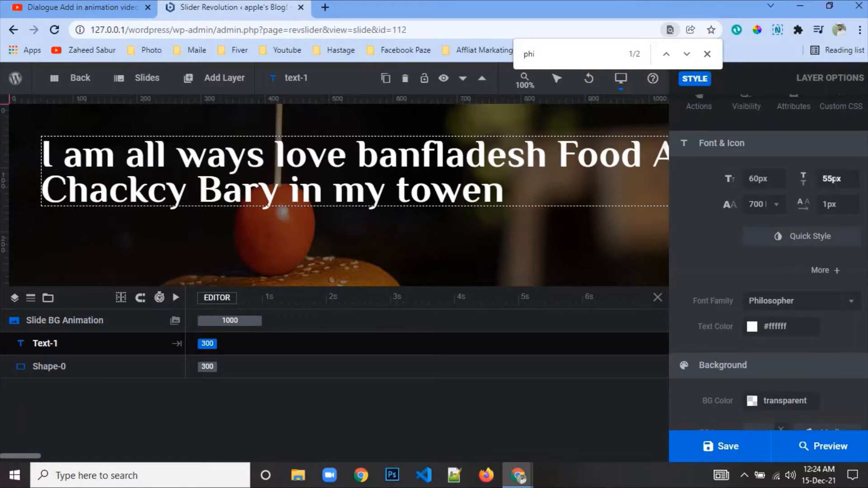
- Break the Text-1 content into three lines, with breaks before "banfladesh" and before "Chackcy"
scroll(701, 253, up, 3)
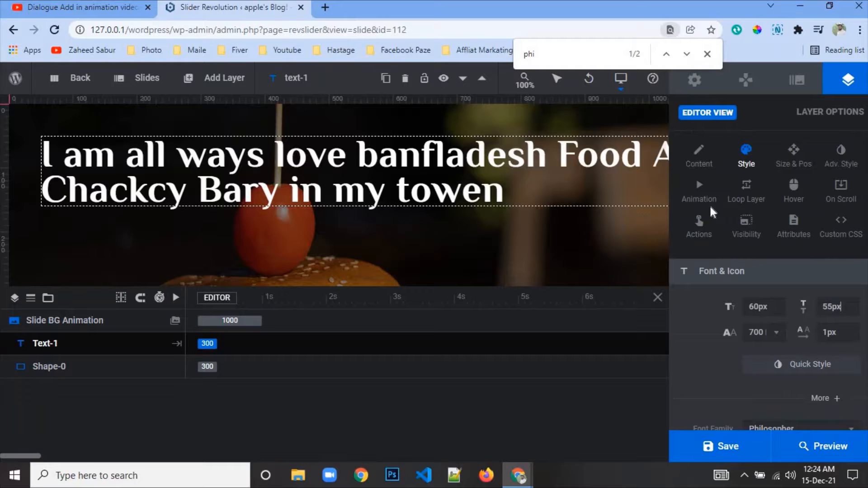
click(700, 165)
scroll(661, 256, down, 1)
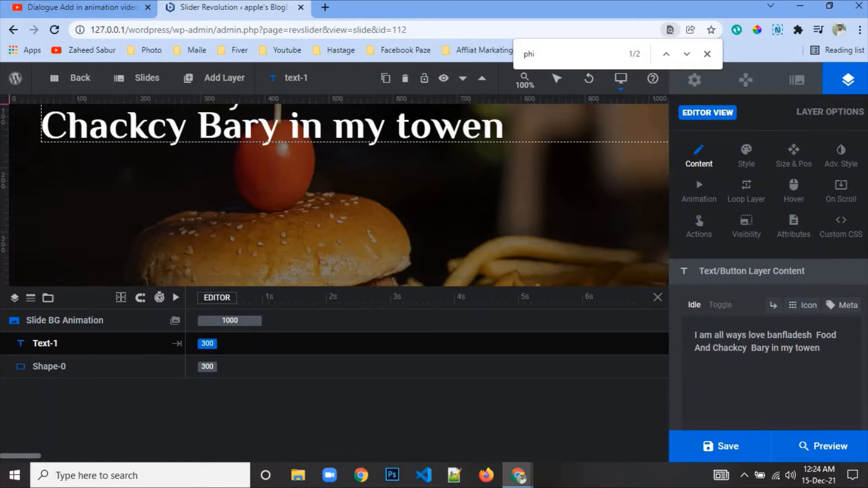
scroll(484, 222, up, 1)
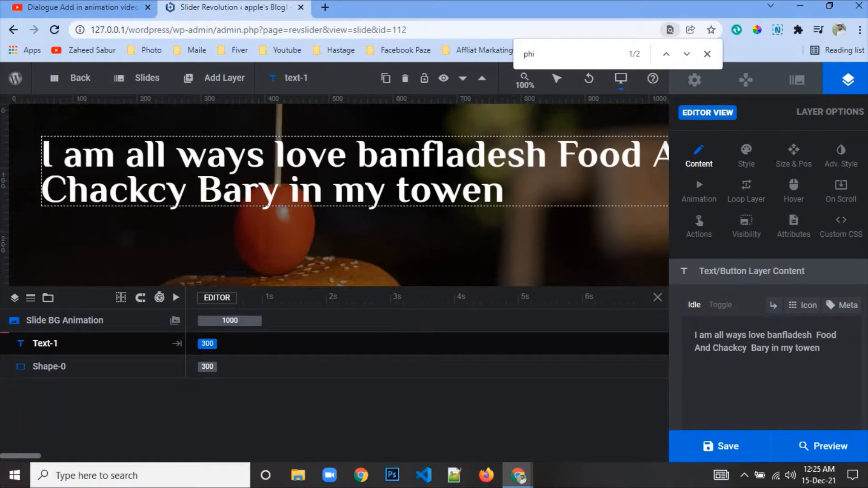
key(Return)
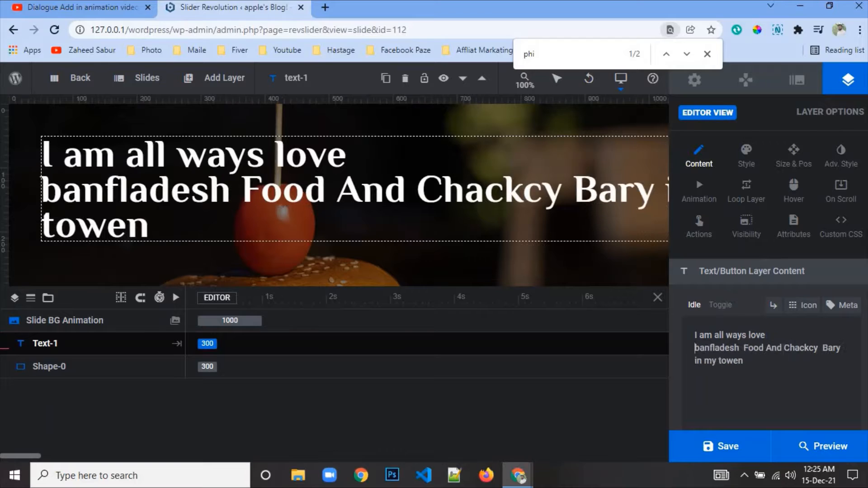
click(782, 349)
key(Return)
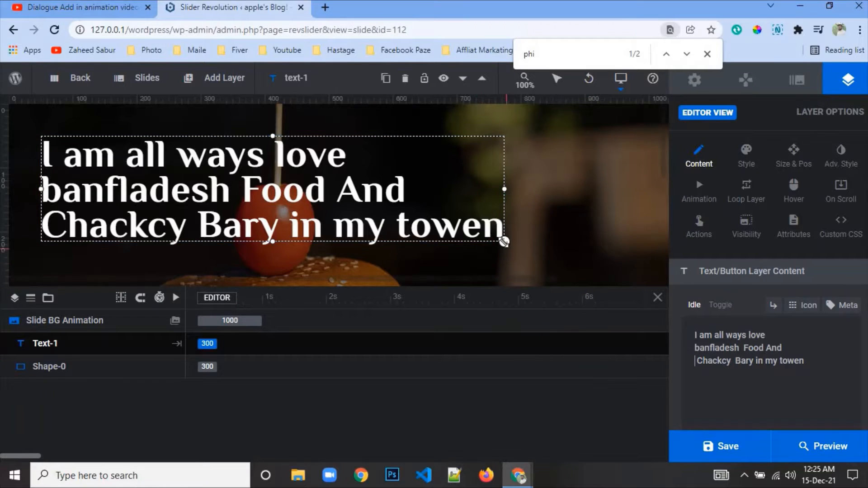
- Scale the text layer up to a font size of about 64px and extend its box height to about 213px
drag(503, 242, 534, 247)
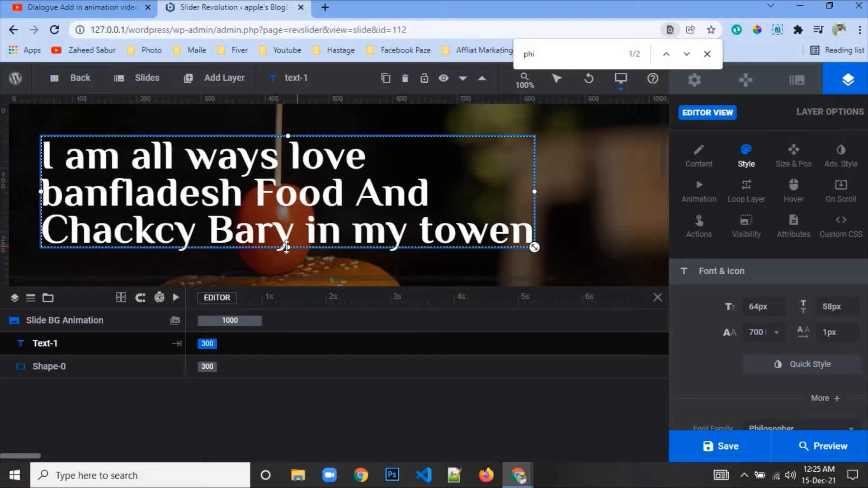
drag(284, 249, 285, 272)
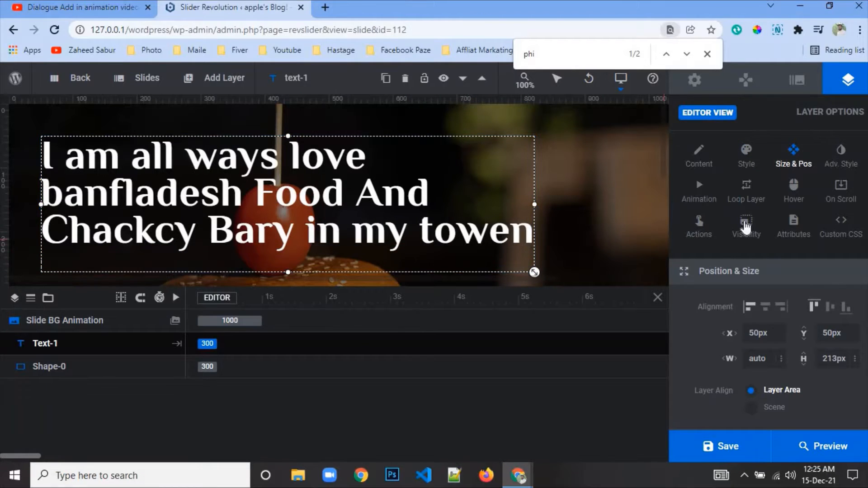
- Align the text layer to the horizontal center and move it to an offset of about X -166px, Y 61px
click(765, 308)
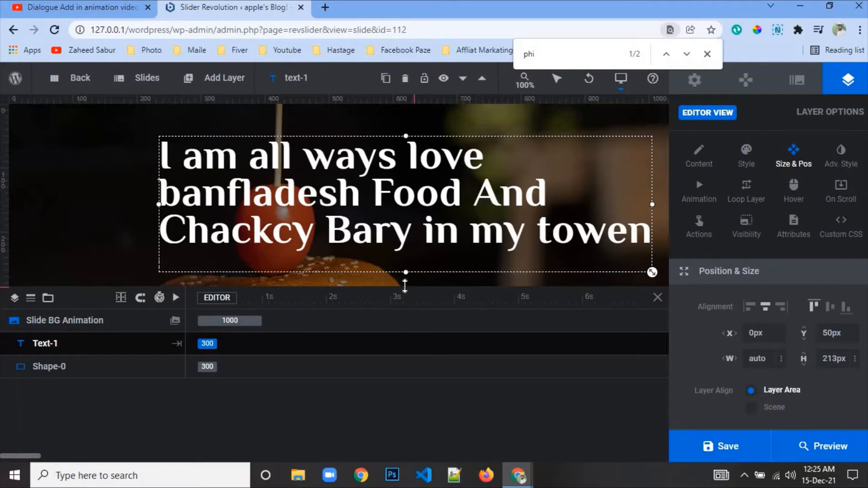
drag(400, 352, 400, 433)
drag(440, 235, 333, 221)
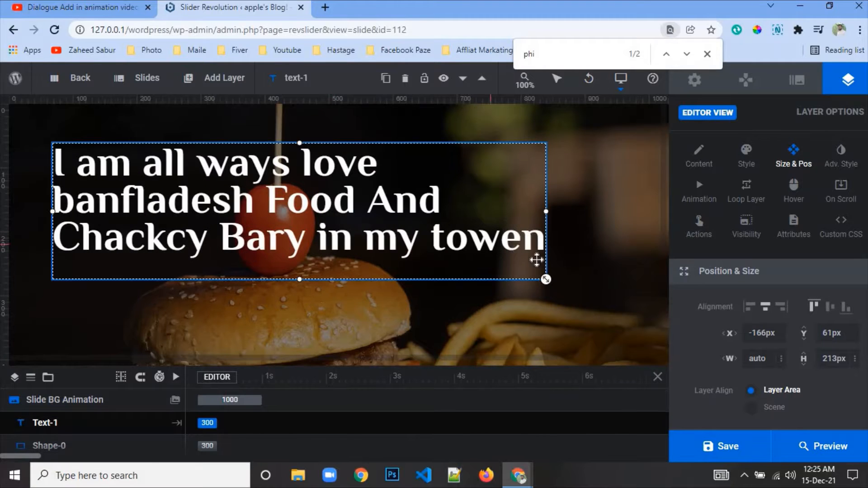
- Align the text layer to the vertical middle of the slide
click(830, 307)
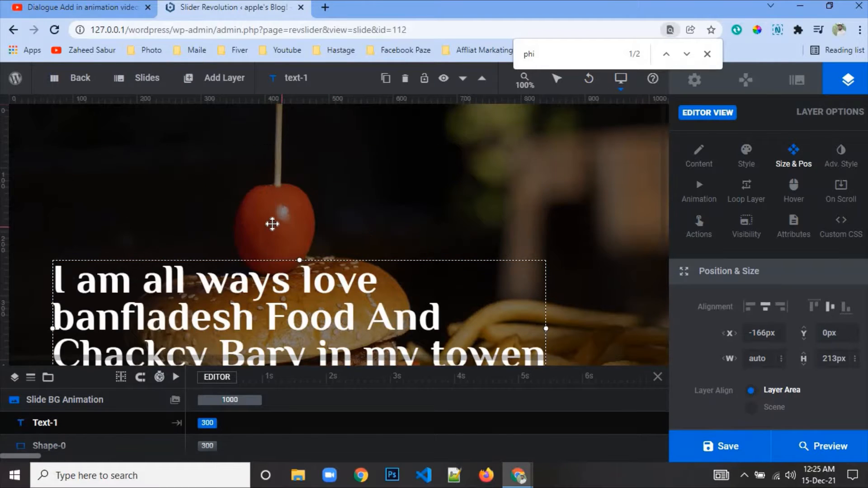
scroll(273, 222, down, 3)
scroll(275, 223, up, 3)
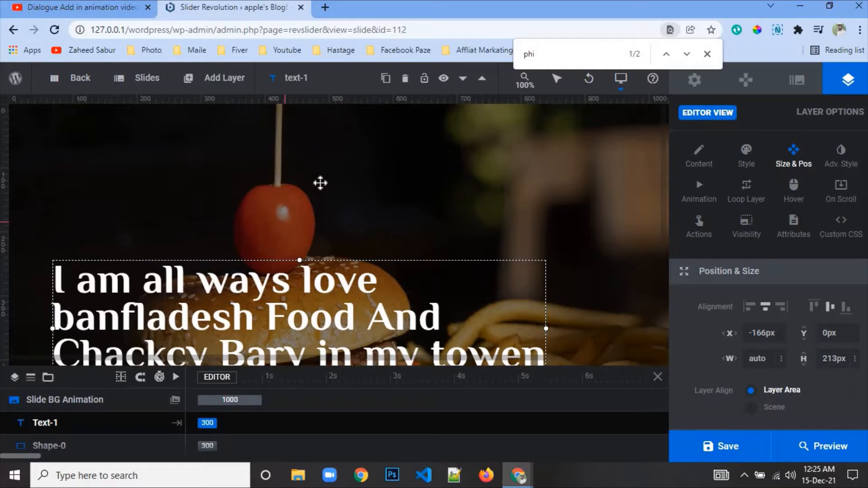
- Select the Shape-0 overlay layer covering the slide background and set its Y position to -100px
click(362, 153)
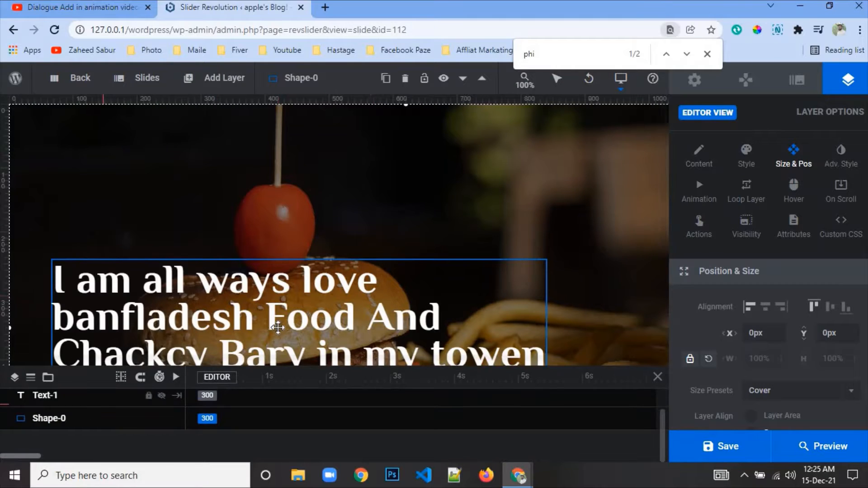
scroll(339, 231, down, 3)
double_click(831, 333)
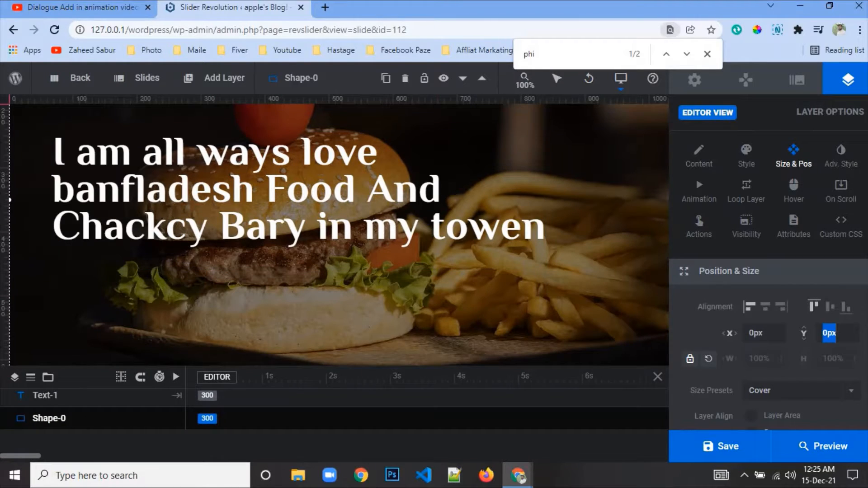
key(BackSpace)
text(-100)
key(Return)
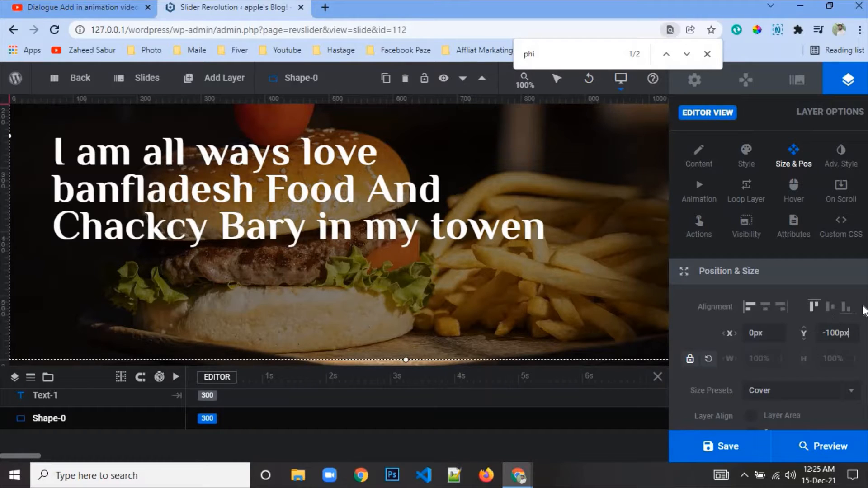
scroll(324, 312, up, 2)
scroll(331, 312, down, 3)
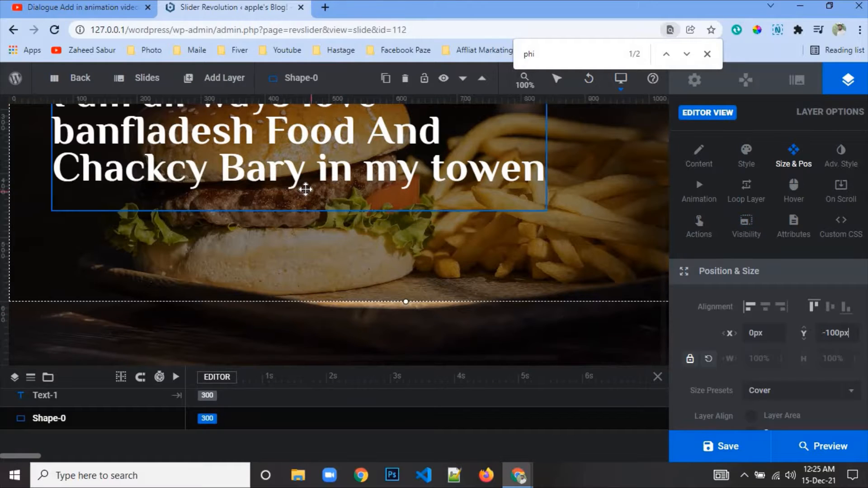
scroll(295, 212, up, 3)
scroll(291, 209, down, 2)
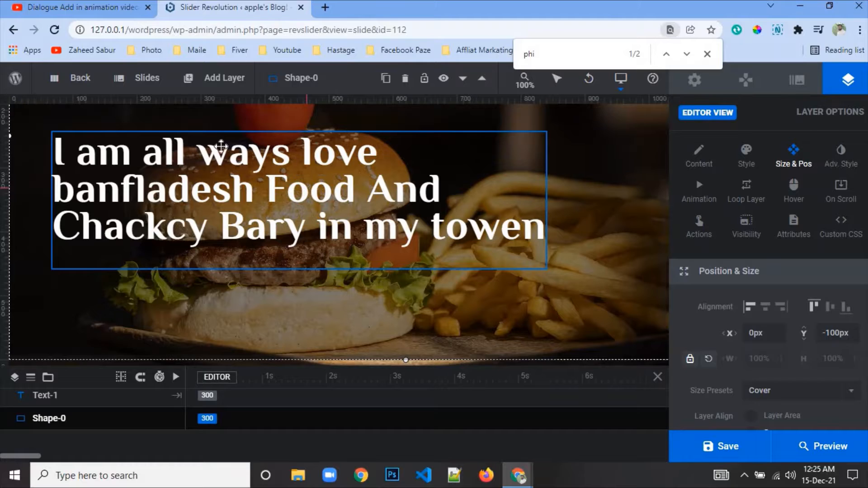
- Add a quick-style content text layer using the white Poppins 16px, weight 400 preset, and copy the preset's sample paragraph
mouse_move(223, 81)
mouse_move(204, 103)
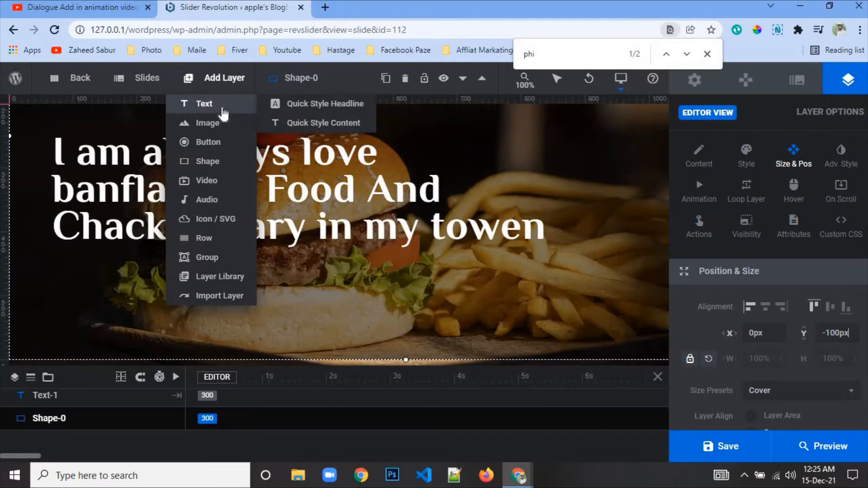
click(327, 124)
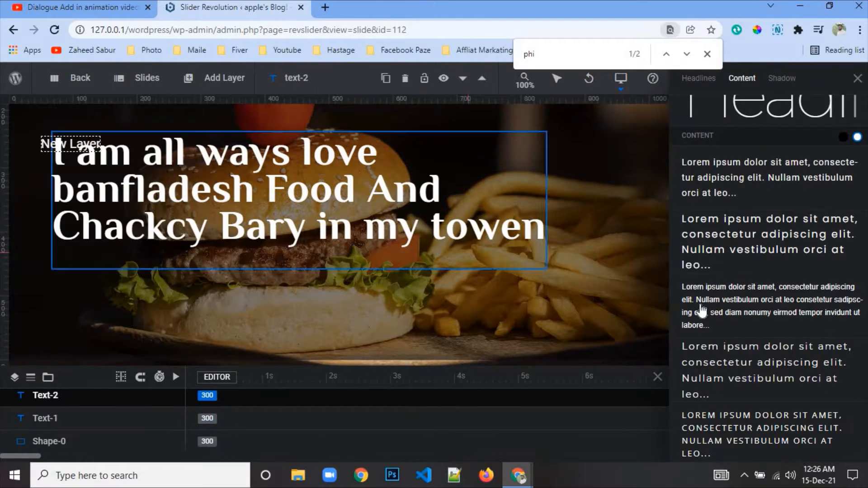
drag(683, 224, 755, 262)
key(ctrl+c)
right_click(754, 261)
key(Escape)
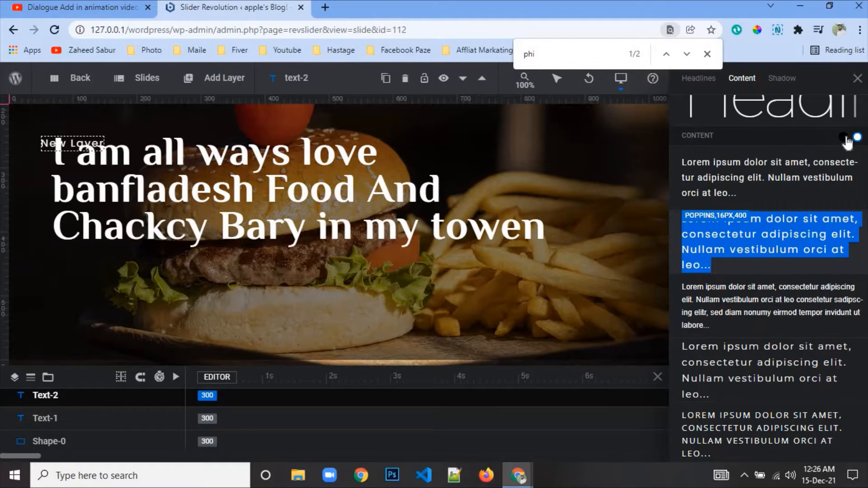
click(749, 246)
click(857, 79)
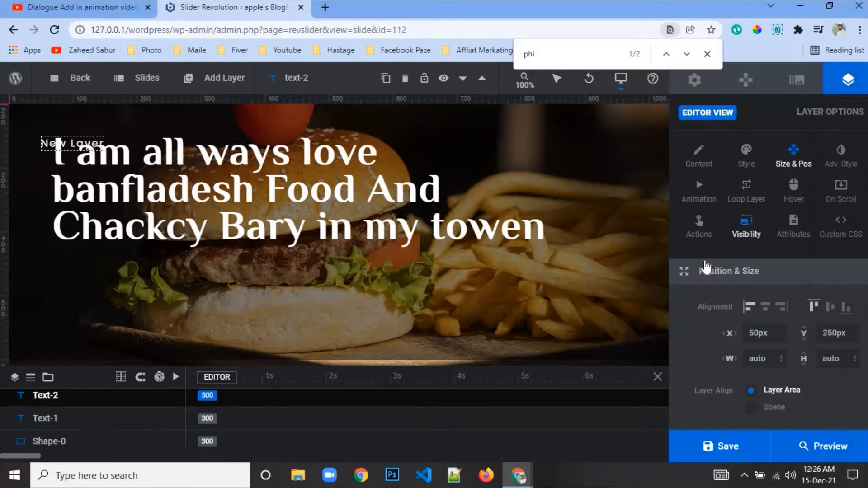
- Replace the new text layer's placeholder content with the copied Lorem ipsum paragraph
click(699, 154)
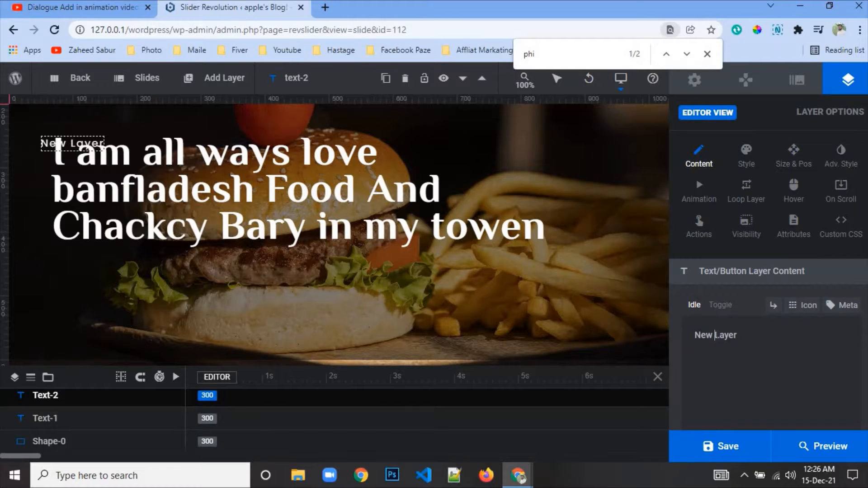
triple_click(718, 335)
right_click(718, 333)
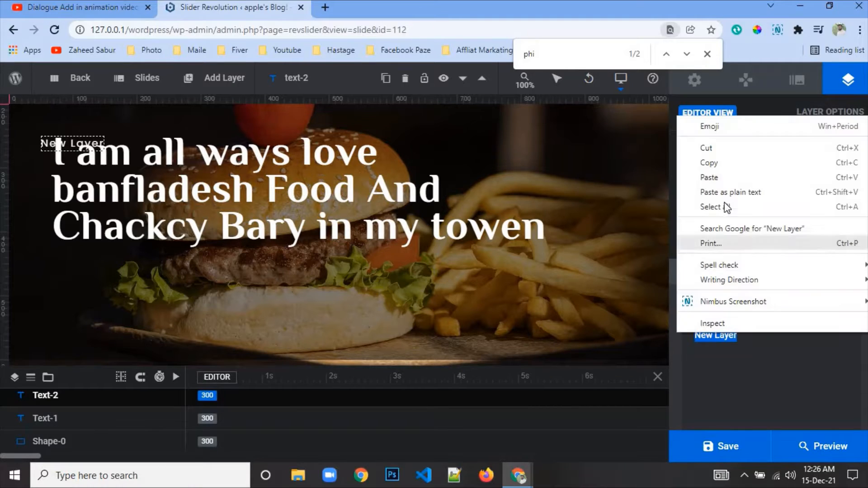
click(721, 177)
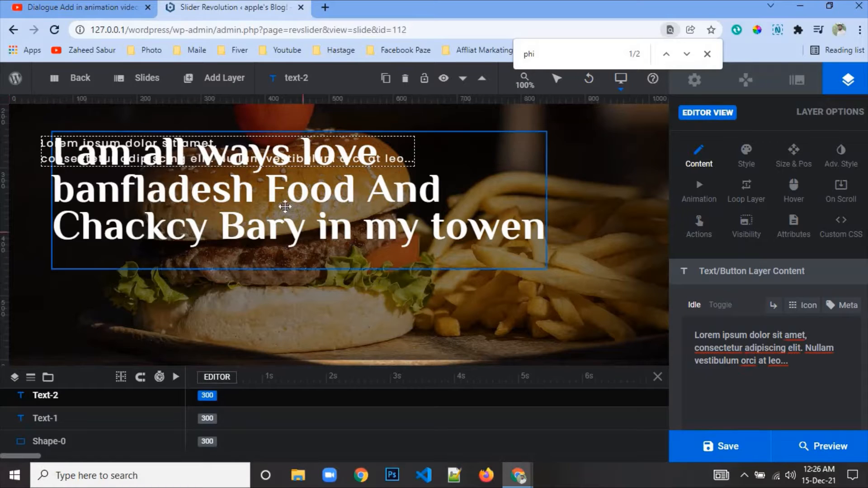
- Center the paragraph's text alignment and move its layer just below the headline
scroll(833, 404, down, 3)
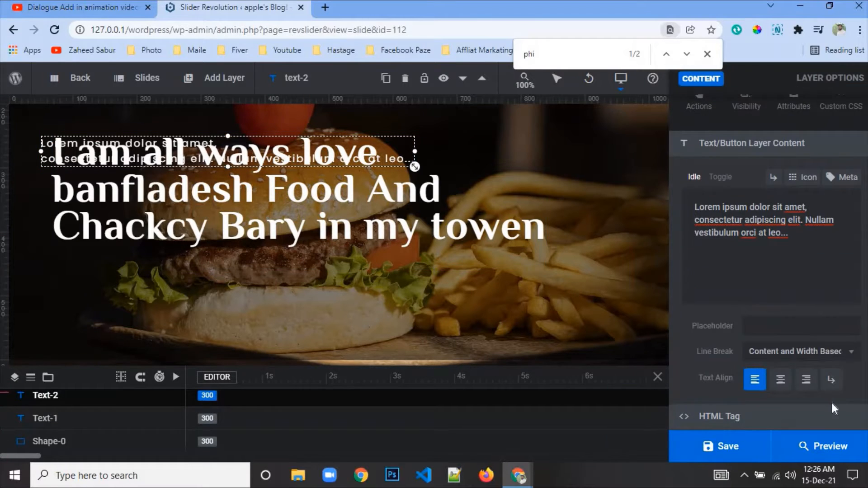
click(780, 379)
drag(198, 145, 244, 289)
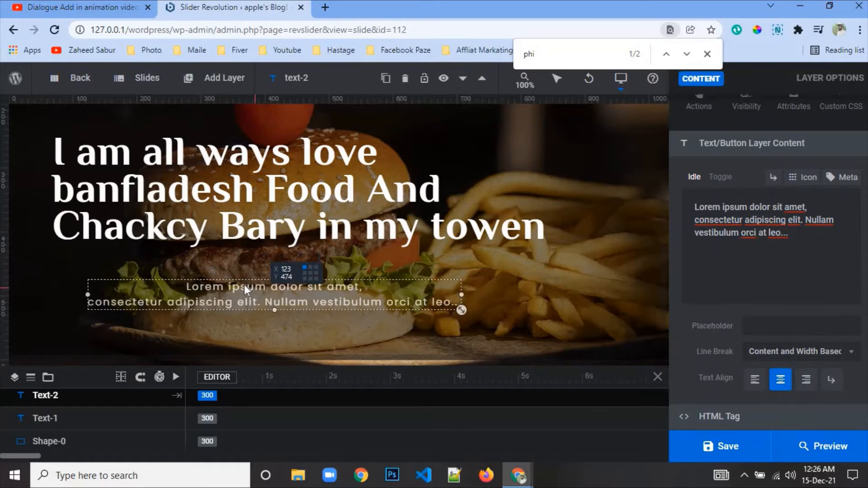
drag(323, 292, 291, 275)
- Select the headline layer and shift it to an offset of X -170px, Y -2px
click(258, 206)
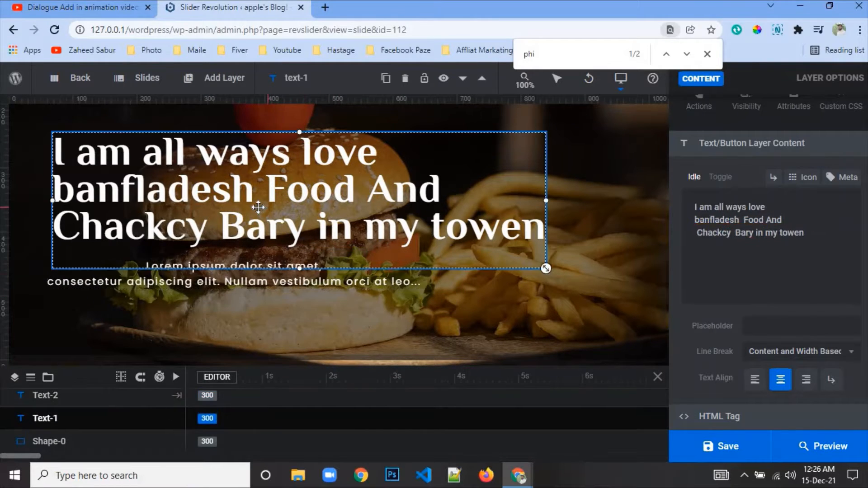
scroll(744, 181, up, 3)
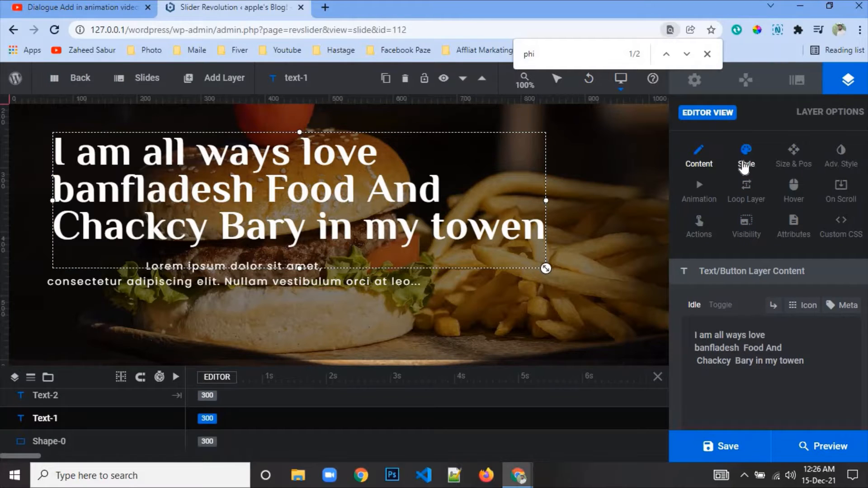
click(745, 163)
click(794, 158)
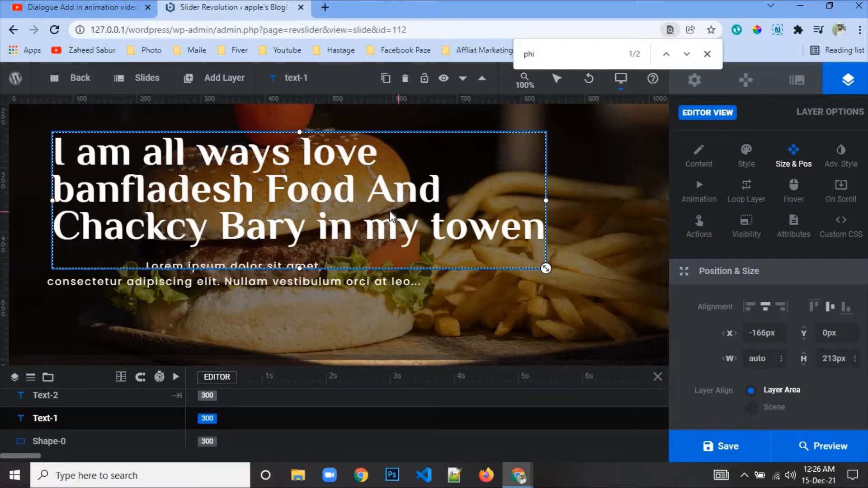
drag(389, 211, 385, 210)
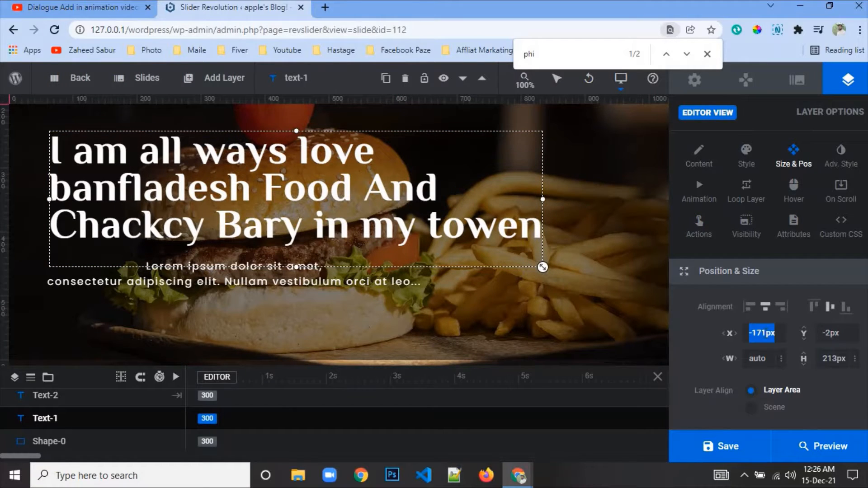
click(764, 333)
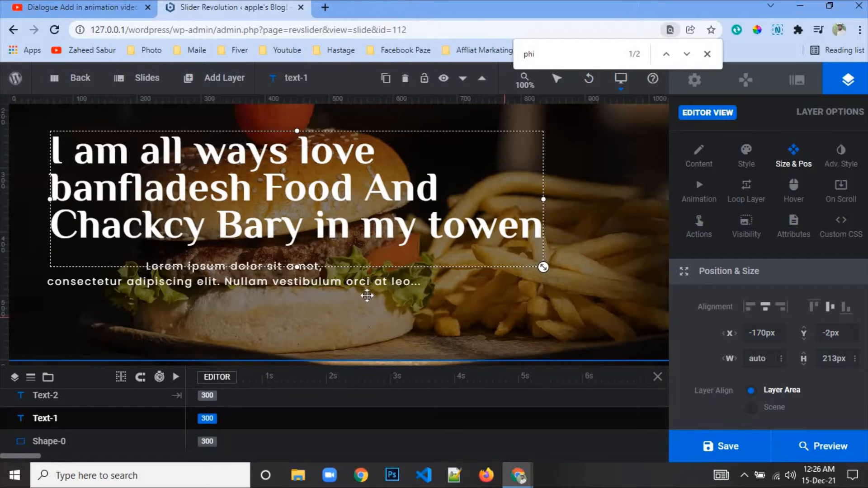
- Select the Lorem ipsum paragraph layer and lower it to about X 60px, Y 460px
click(348, 281)
click(112, 397)
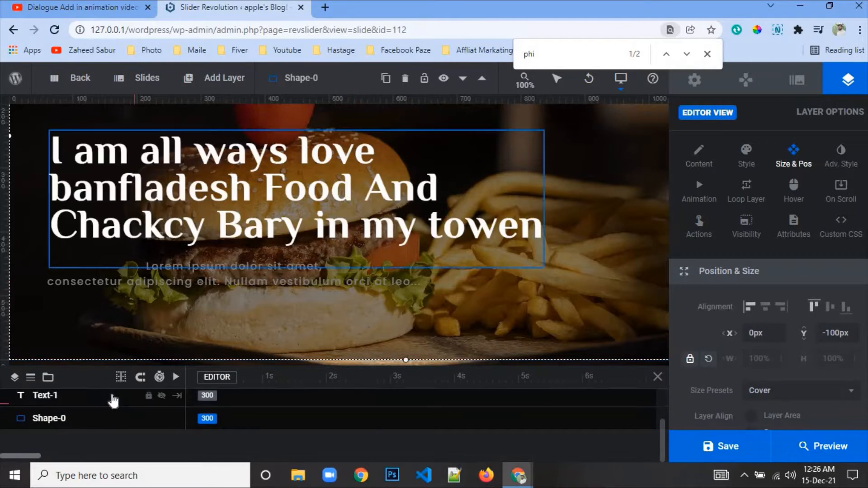
click(197, 278)
drag(197, 279, 197, 289)
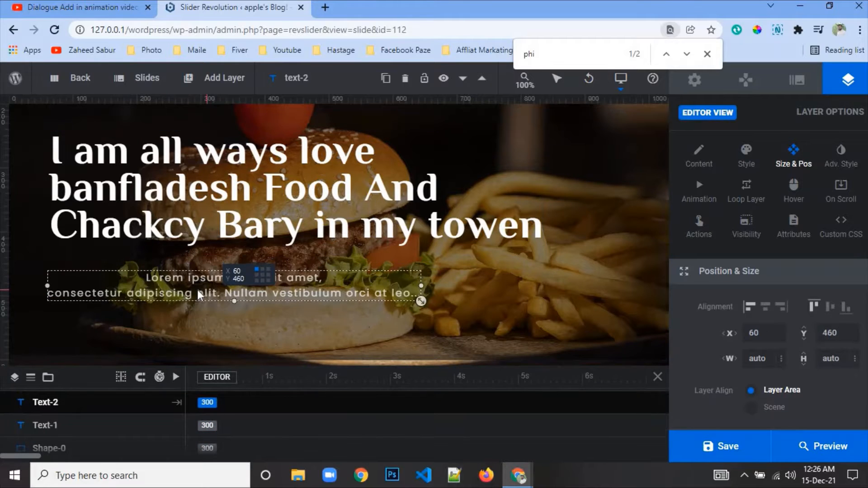
- Move the words "consectetur adipiscing elit" to the end of the paragraph's first line
click(698, 156)
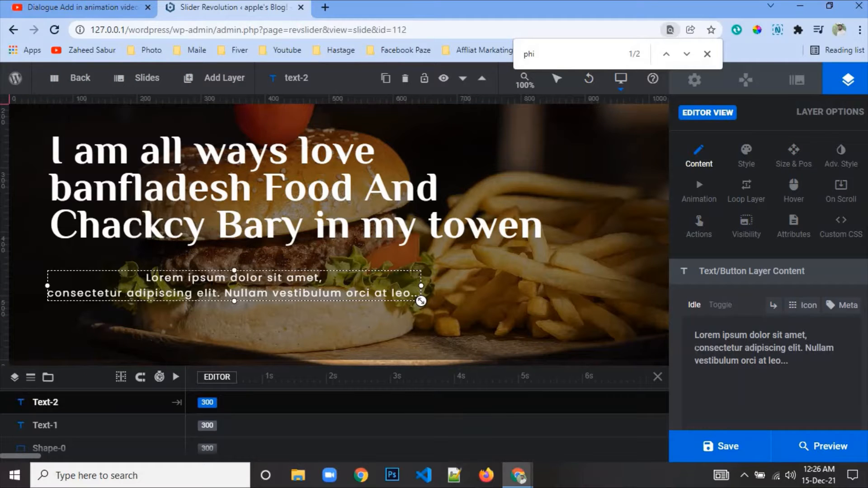
drag(694, 348, 801, 347)
right_click(790, 348)
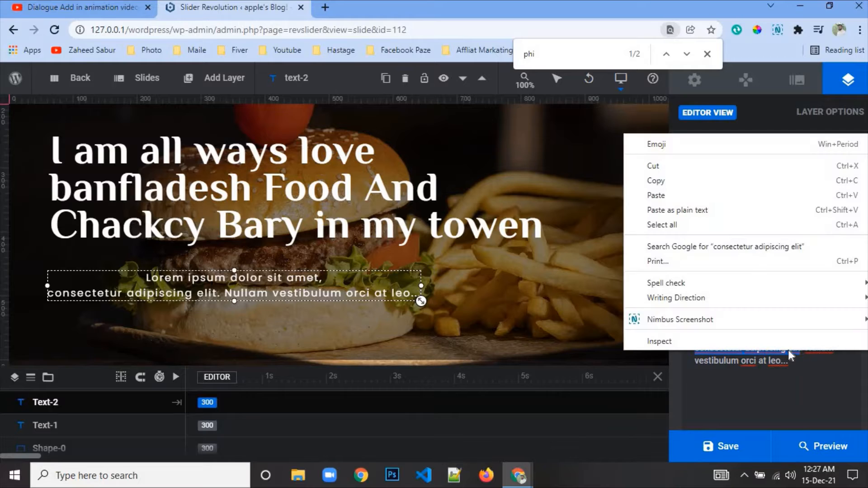
click(698, 166)
right_click(823, 337)
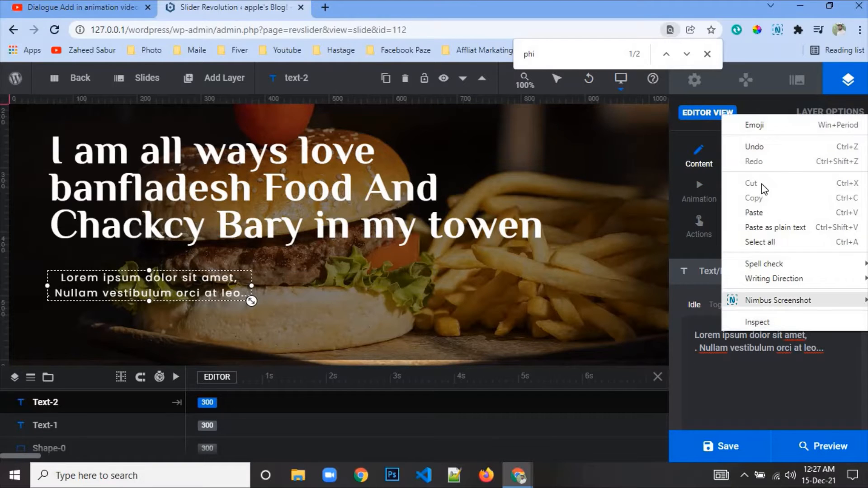
click(768, 215)
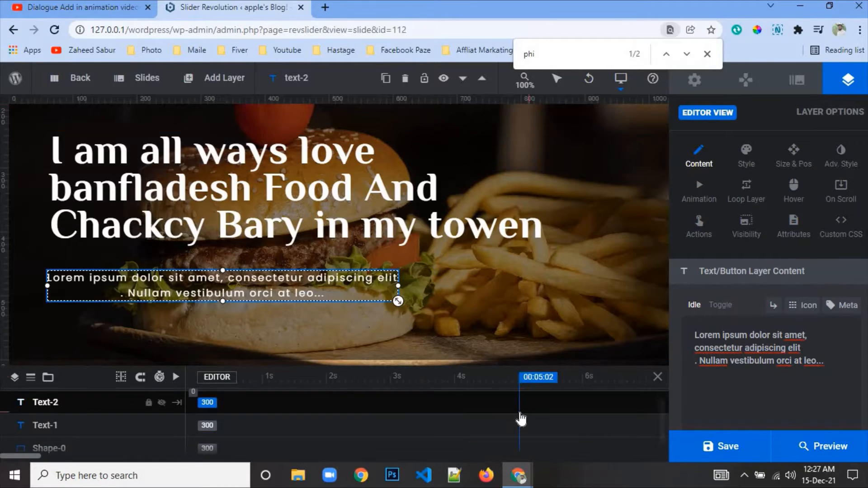
- Delete the Lorem ipsum paragraph layer below the headline
click(794, 163)
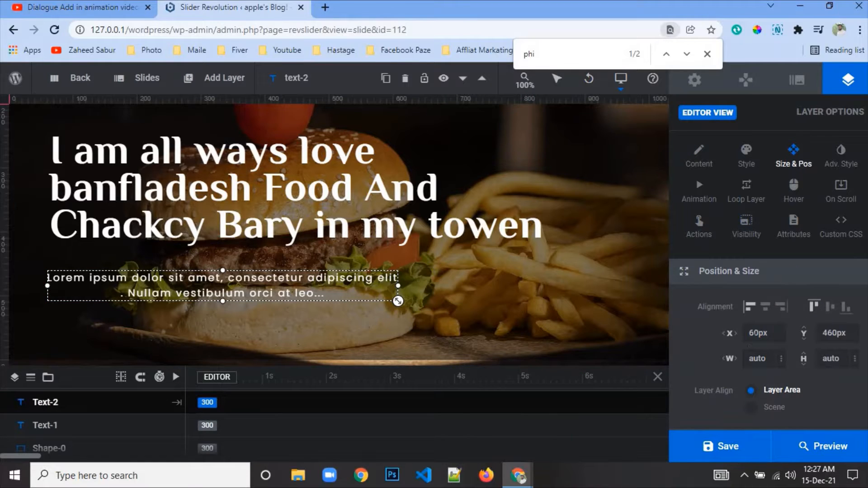
click(758, 333)
click(748, 159)
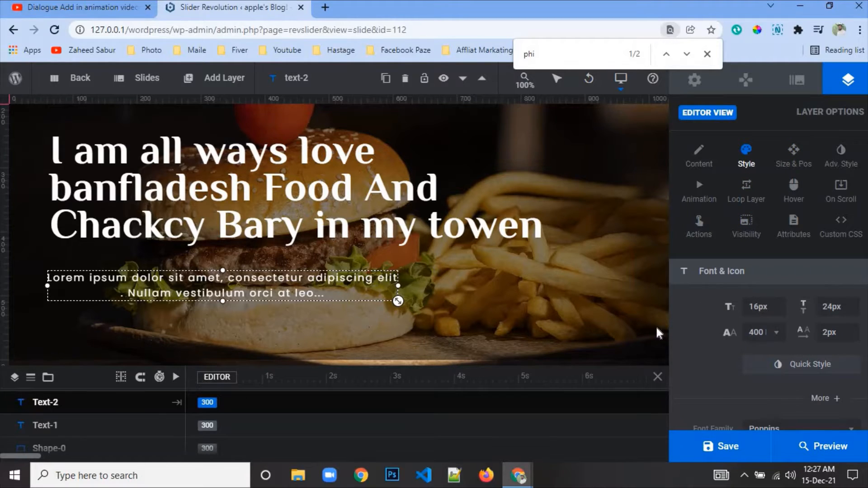
right_click(340, 286)
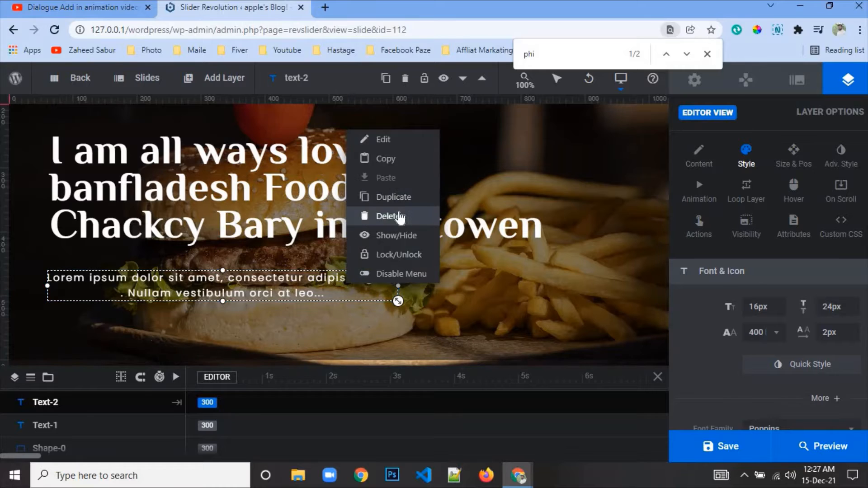
click(388, 216)
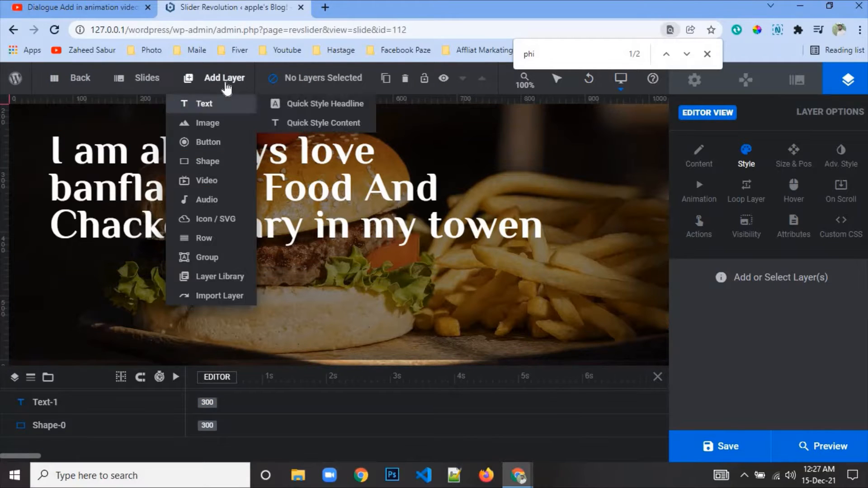
- Add a button layer with the blue square-cornered "Click Here" preset and place it below the headline
click(220, 144)
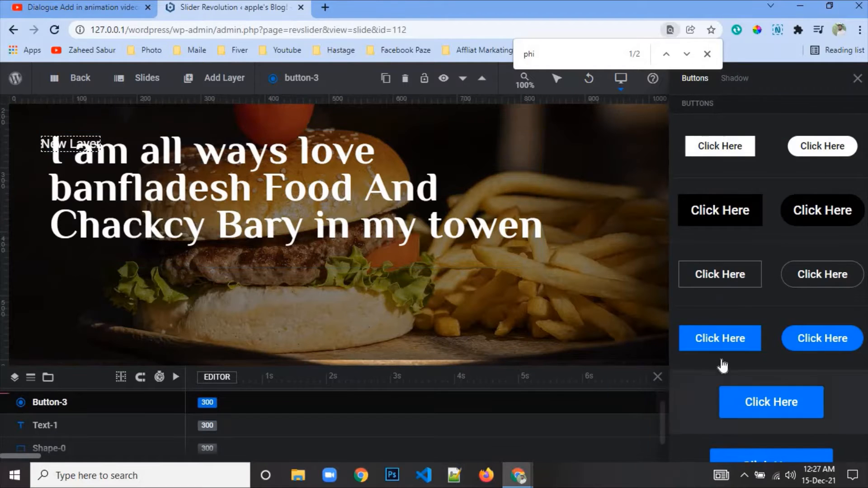
click(728, 347)
drag(97, 153, 169, 285)
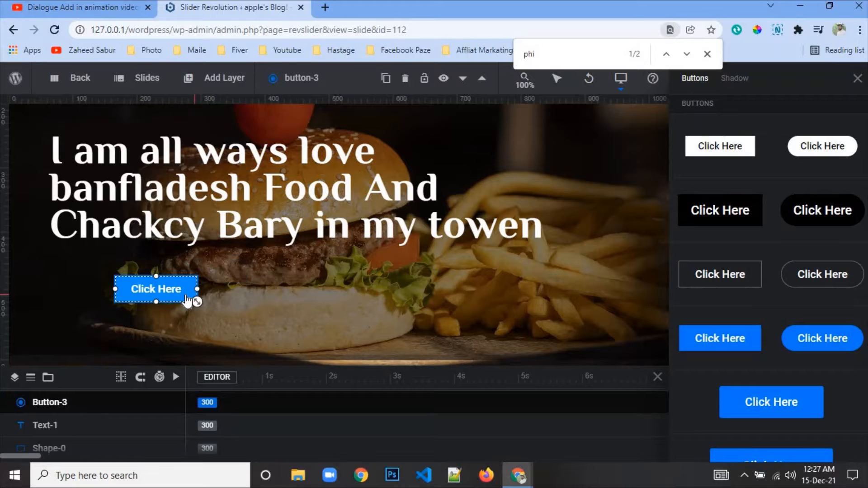
- Reposition the "Click Here" button slightly lower and in line with the headline's left edge
right_click(189, 295)
click(312, 306)
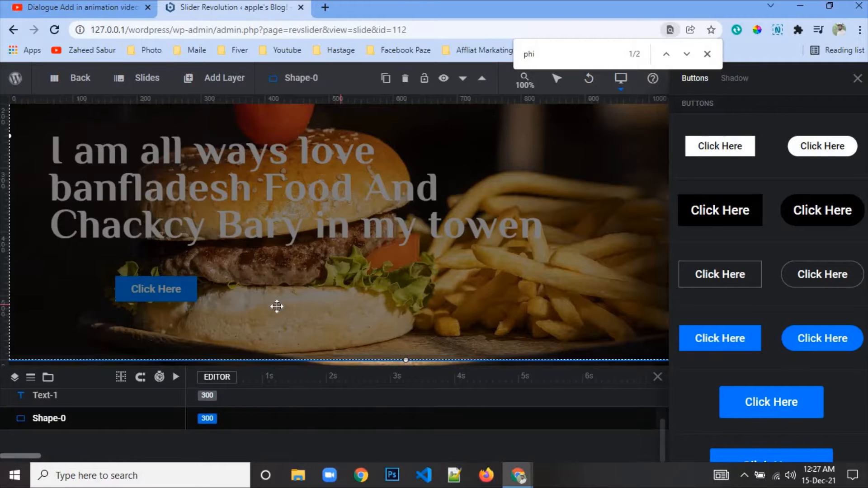
click(86, 397)
click(140, 293)
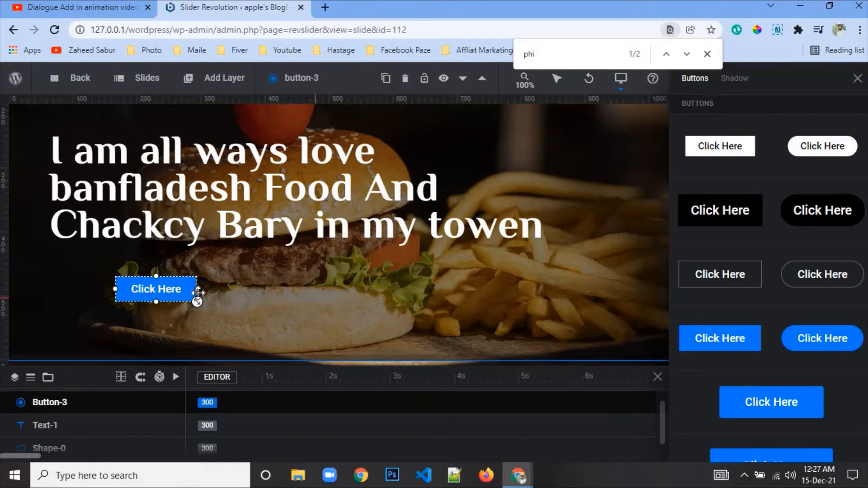
drag(164, 289, 131, 310)
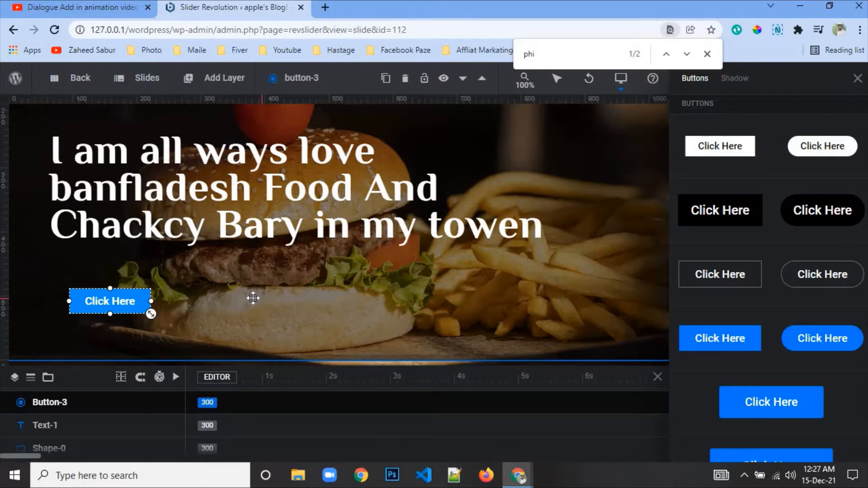
drag(109, 297, 93, 299)
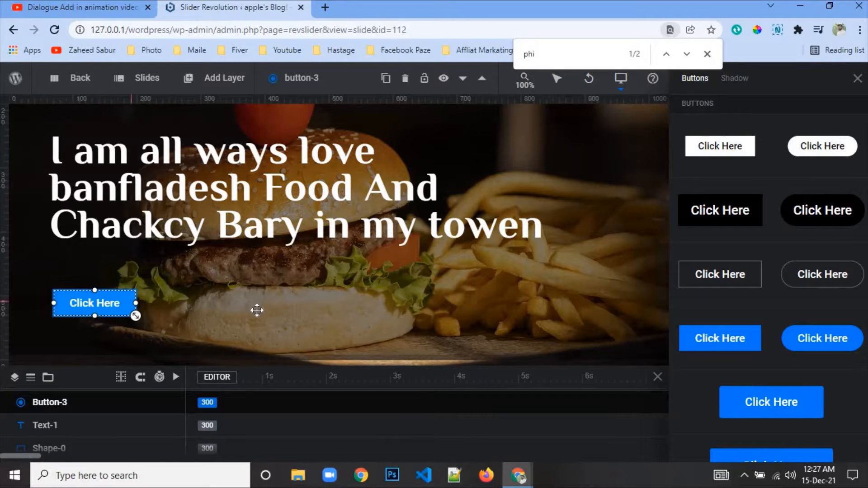
- Duplicate the "Click Here" button and place the two buttons side by side with a small gap
right_click(110, 308)
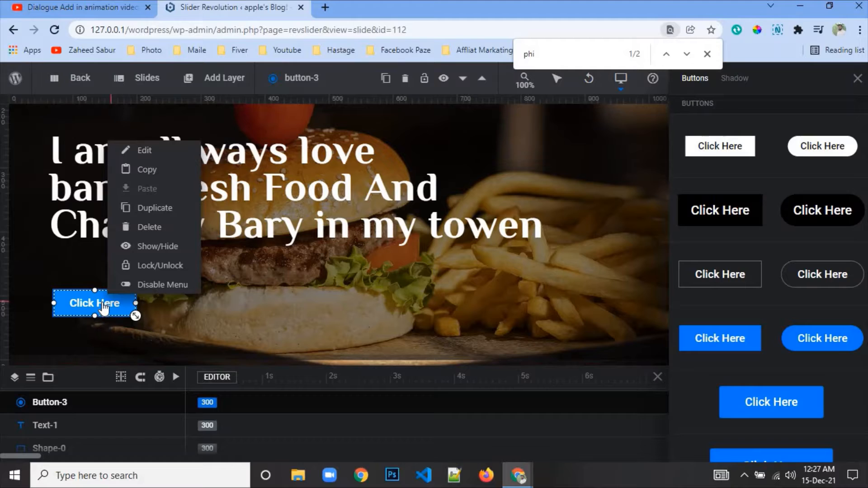
click(155, 208)
drag(112, 304, 196, 307)
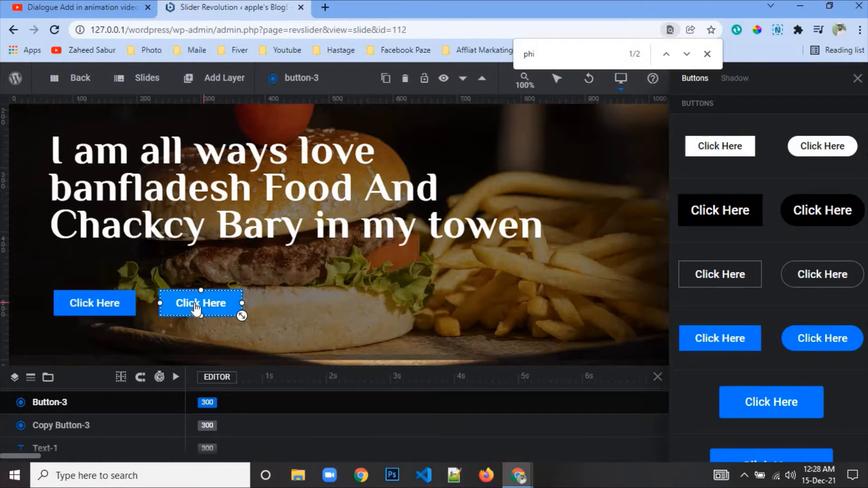
- Set the font family of the "Click Here" button under the headline's left edge to Nunito
click(126, 302)
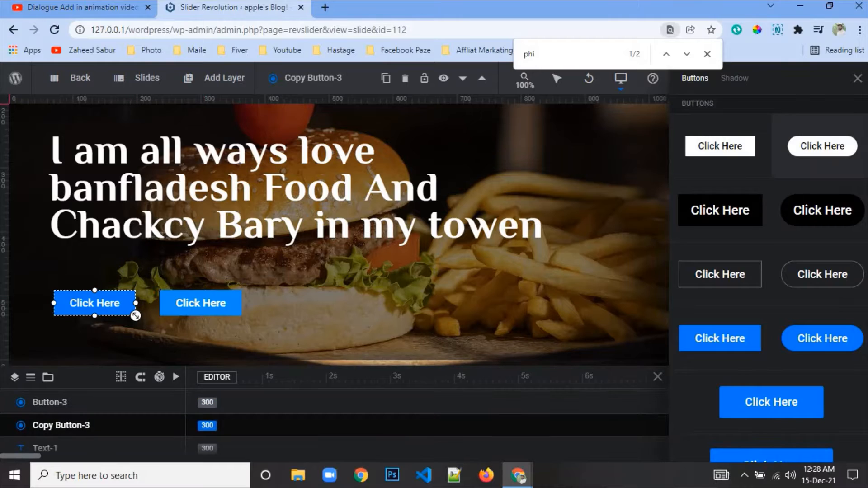
click(856, 79)
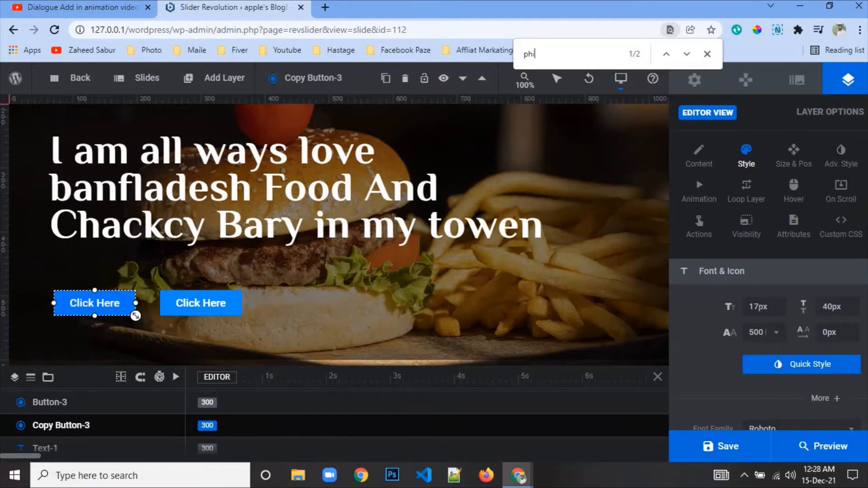
scroll(779, 357, down, 2)
click(773, 371)
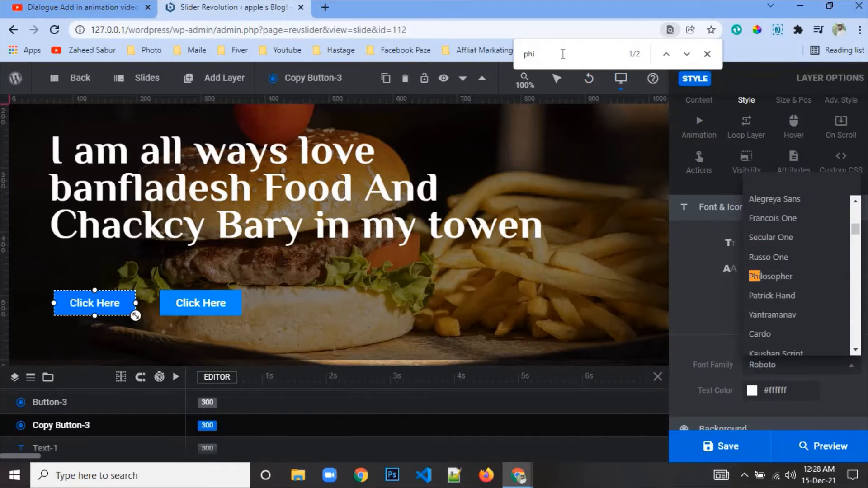
click(805, 276)
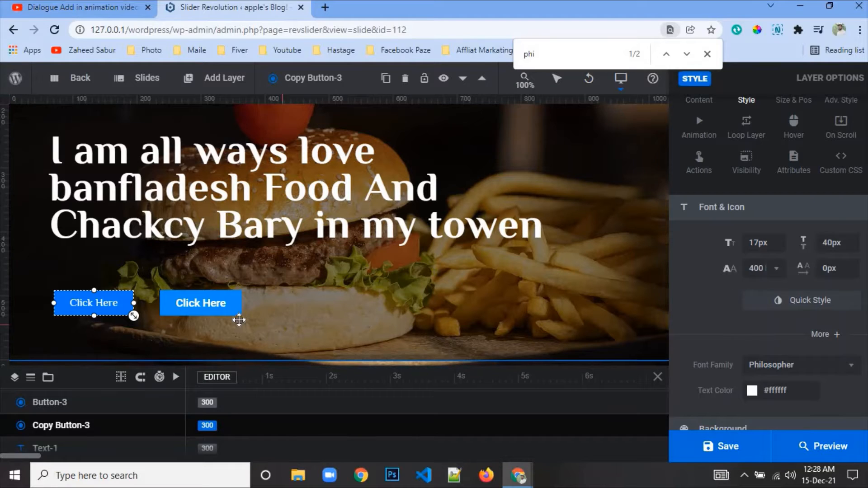
click(796, 364)
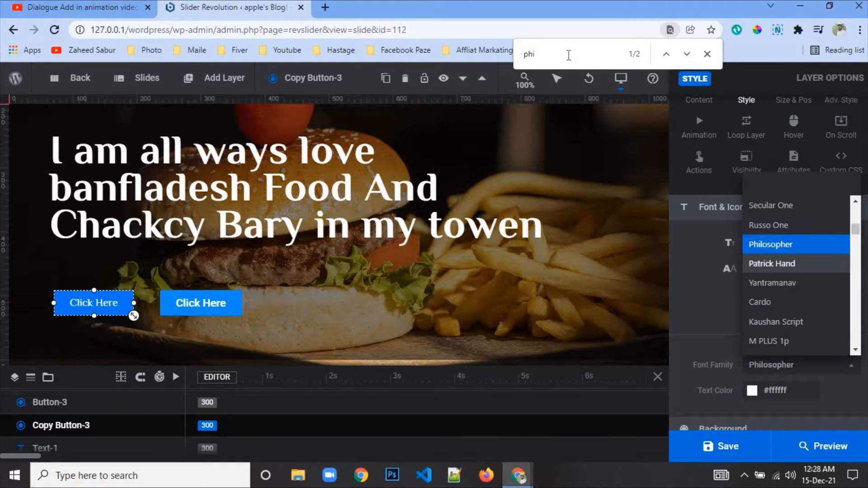
text(nu)
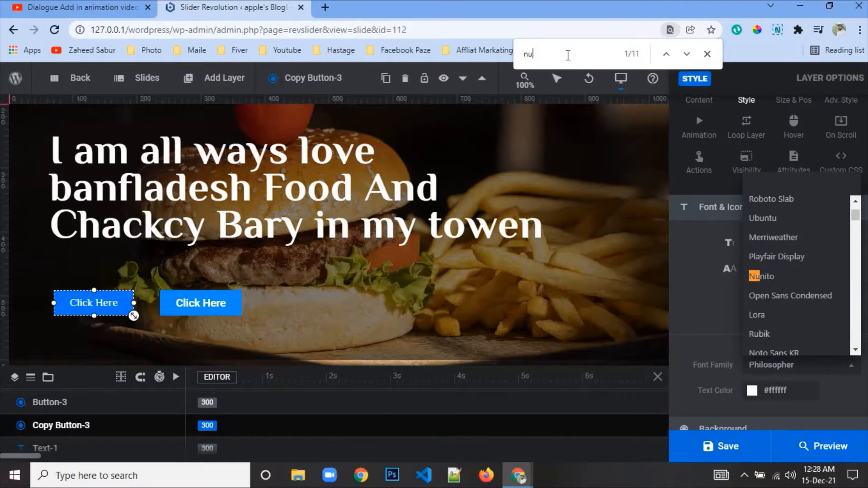
click(770, 276)
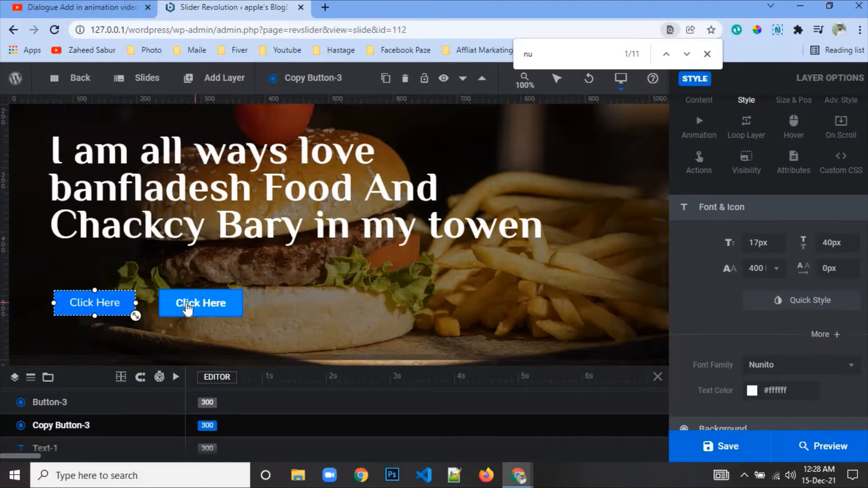
- Delete the other "Click Here" button, which still uses the Roboto font
click(188, 309)
right_click(188, 309)
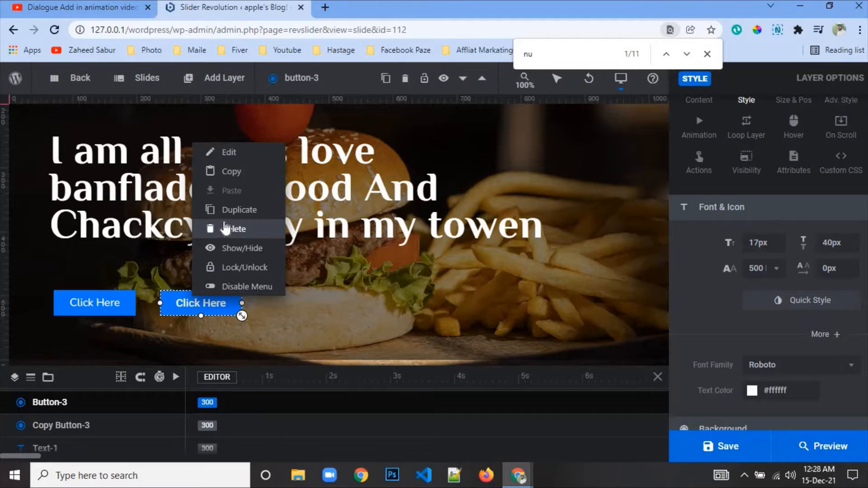
click(222, 228)
right_click(110, 310)
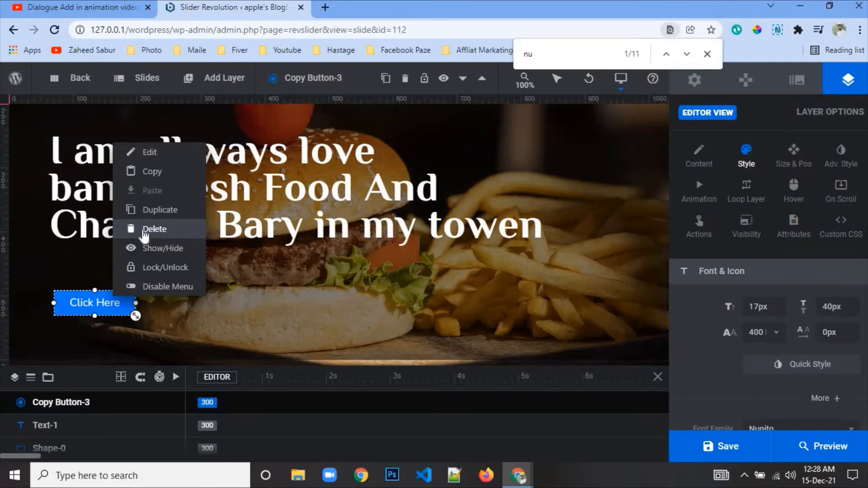
click(144, 229)
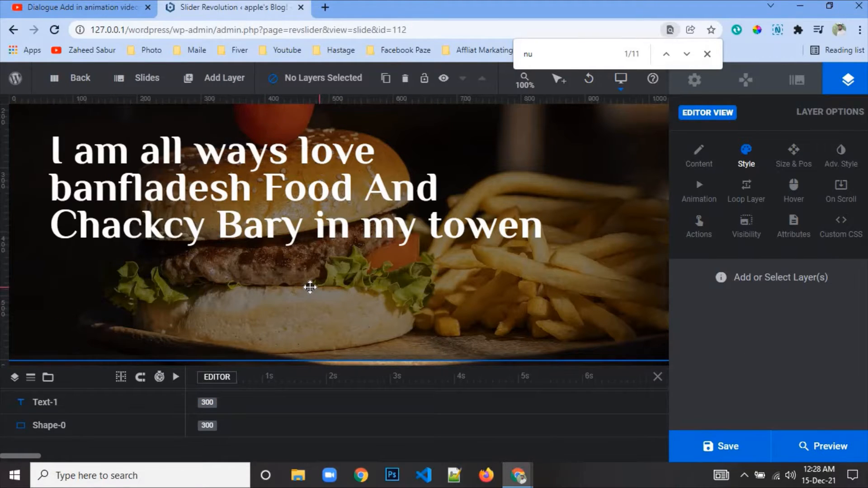
key(ctrl+z)
- Duplicate the Nunito "Click Here" button and place the copy to its right with a small gap
right_click(89, 305)
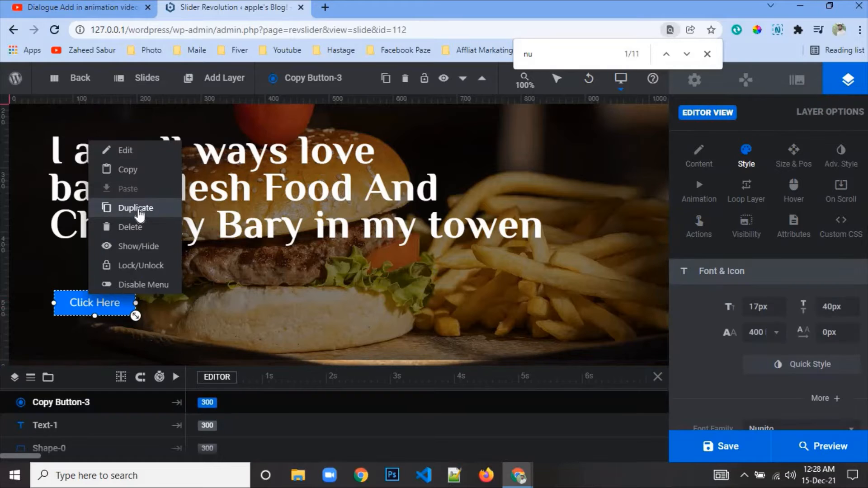
click(139, 208)
drag(101, 301, 215, 302)
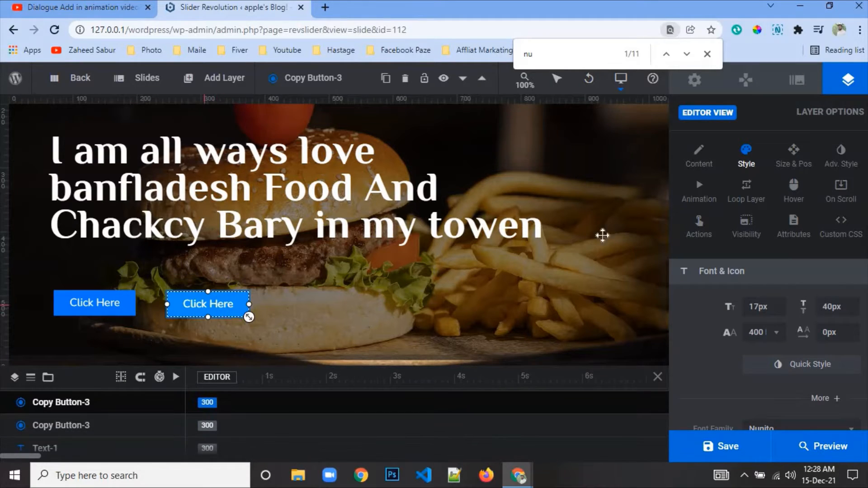
- Change the text of the duplicated button to "Back Page"
click(699, 159)
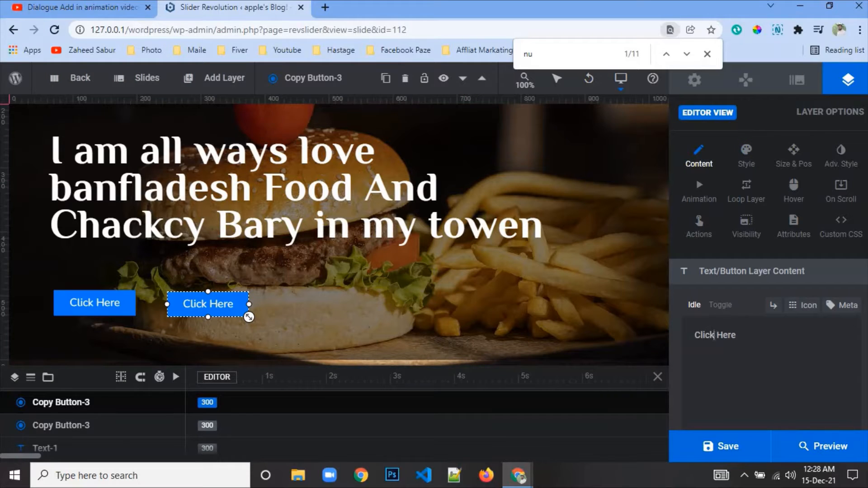
triple_click(714, 334)
text(B)
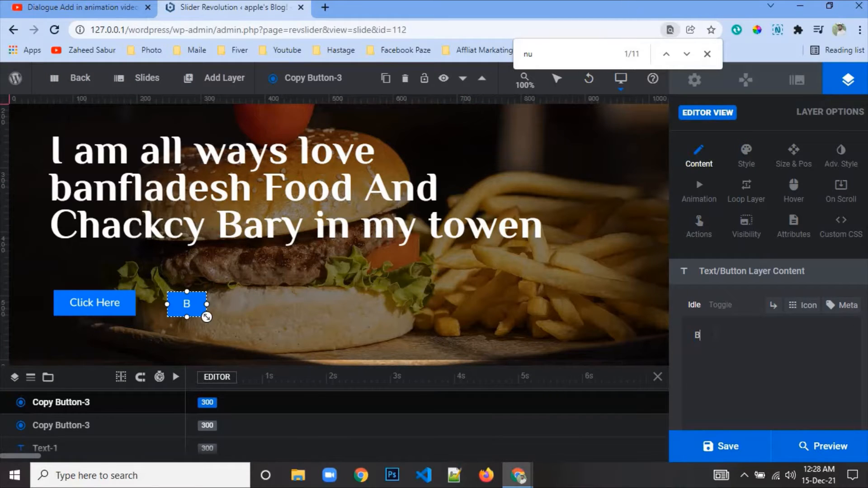
text(ack Pa)
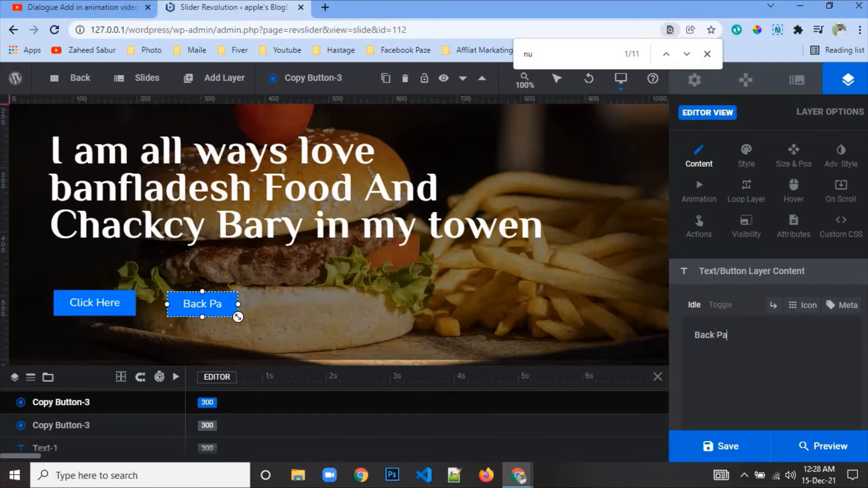
text(ge)
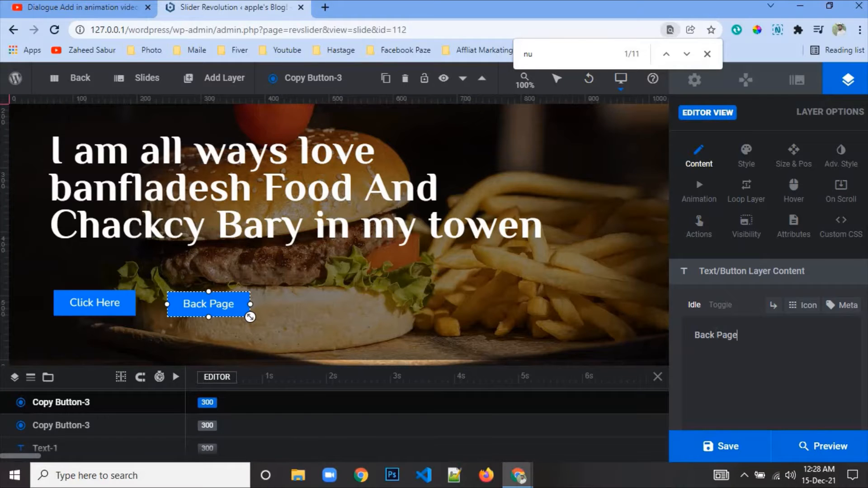
- Change the text of the remaining "Click Here" button to "Font Page"
click(77, 313)
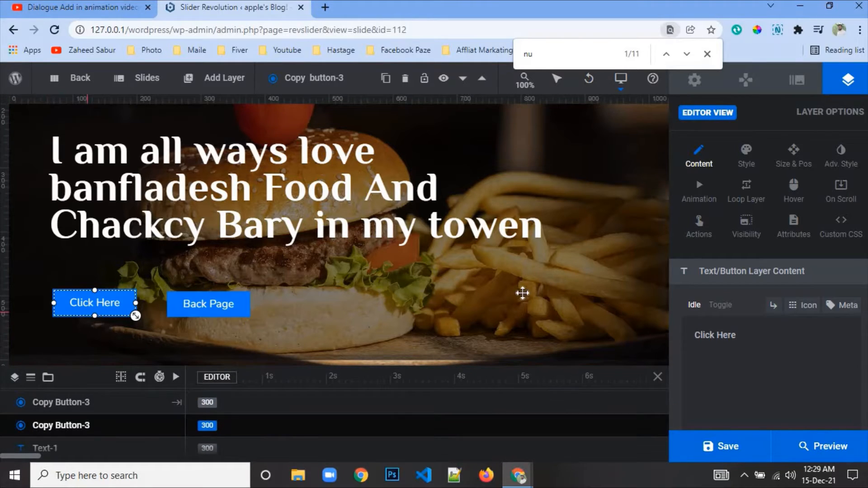
triple_click(711, 334)
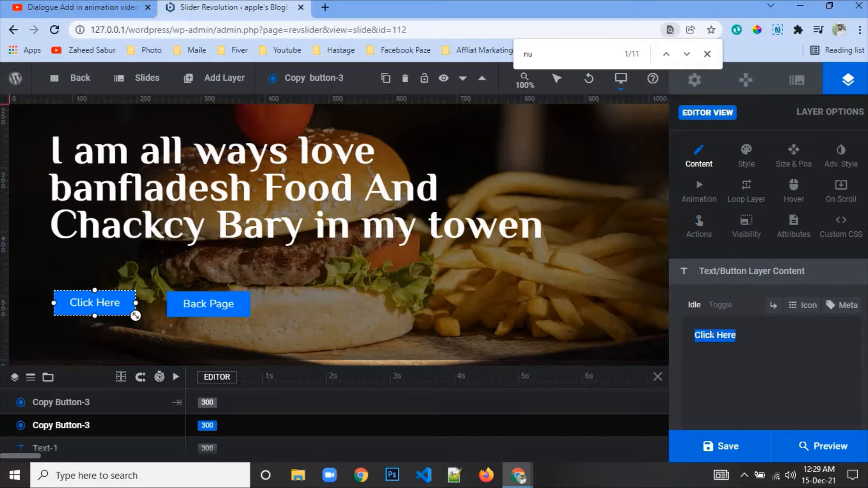
text(Fo)
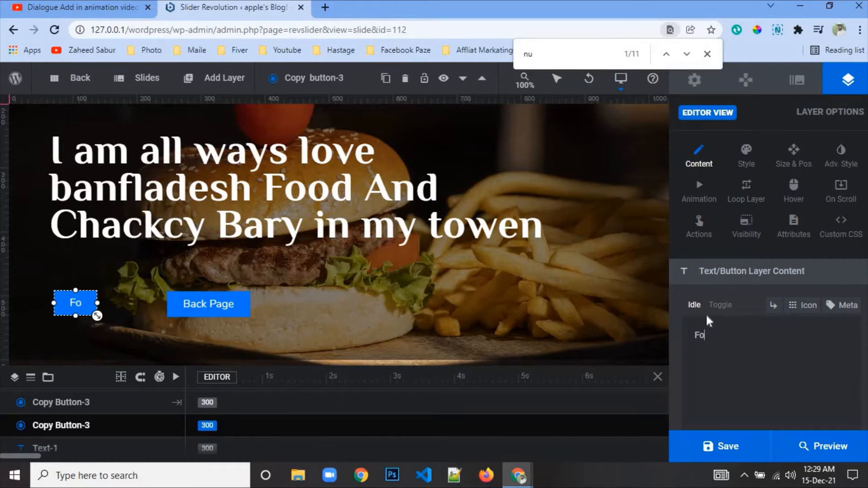
text(nt Paze)
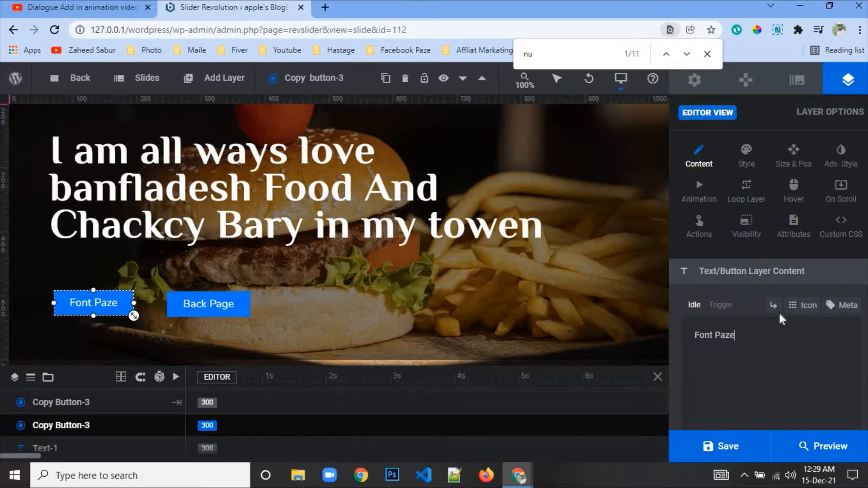
mouse_move(725, 334)
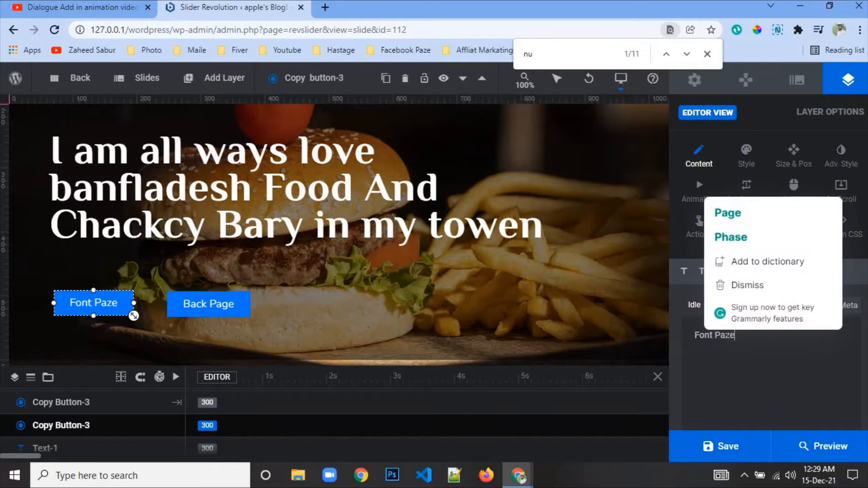
click(727, 213)
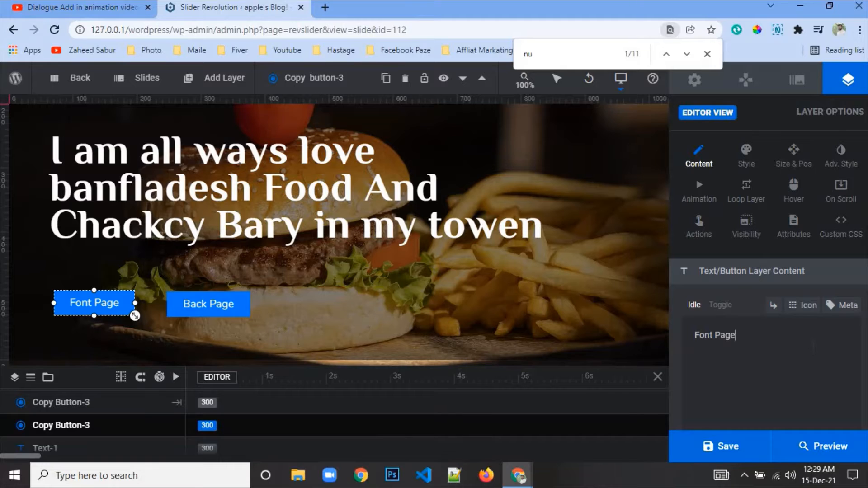
- Give the "Font Page" button a linear gradient background using the default light-to-dark blue preset
click(746, 156)
scroll(783, 325, down, 4)
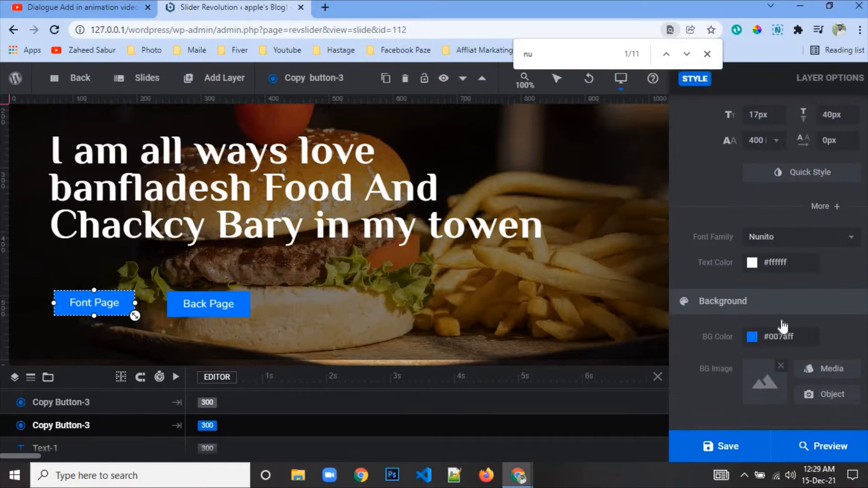
click(759, 343)
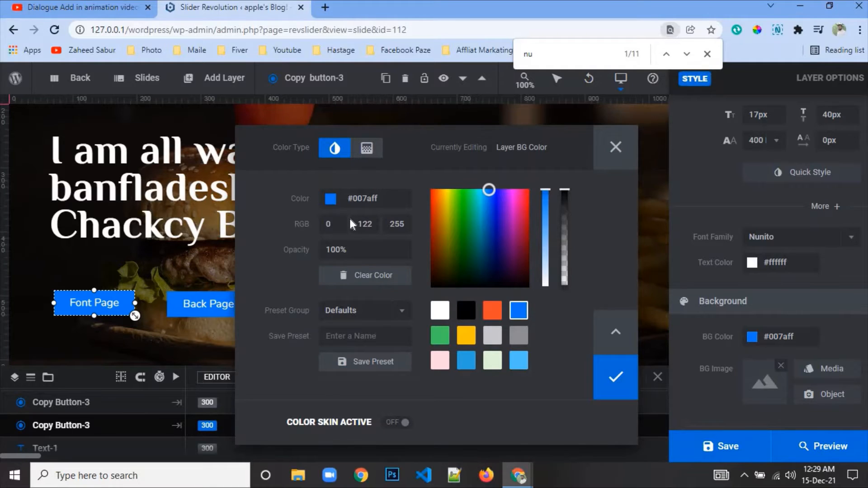
click(368, 148)
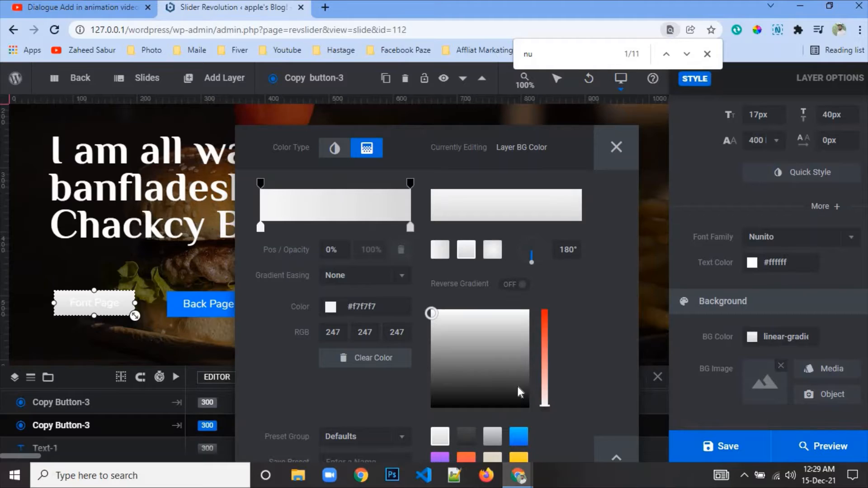
click(519, 438)
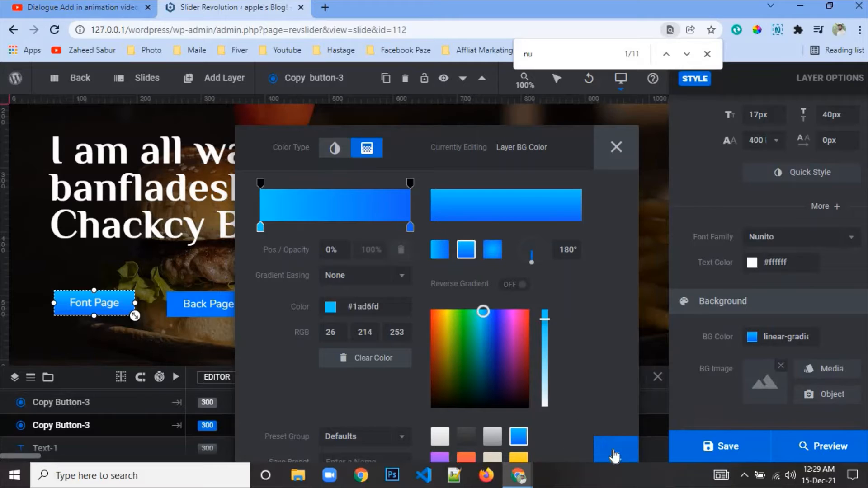
mouse_move(616, 448)
click(616, 354)
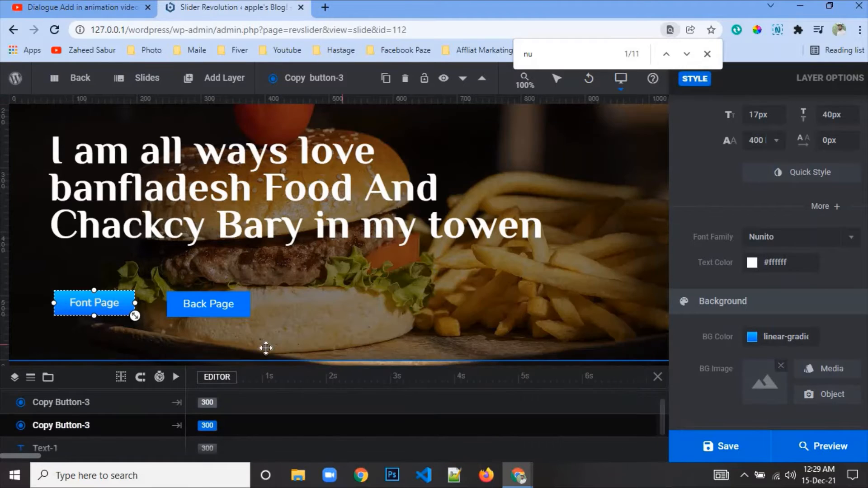
- Give the "Back Page" button the same blue gradient background, but as a radial gradient
click(228, 314)
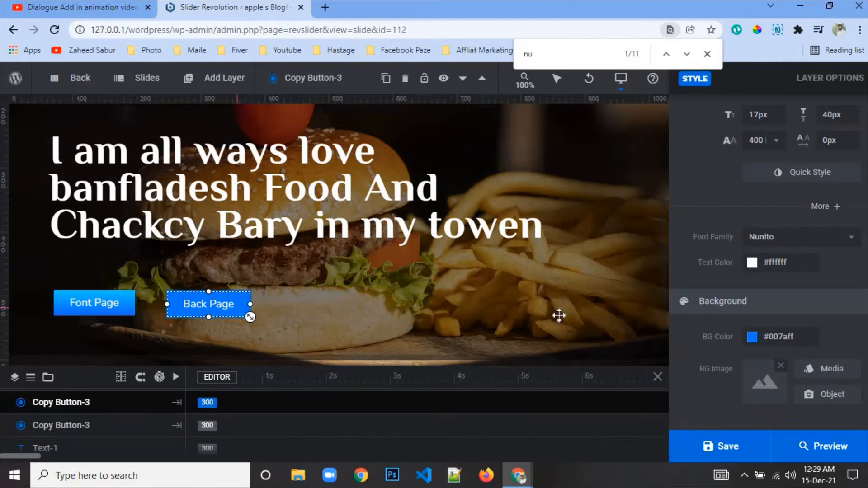
click(733, 337)
click(367, 170)
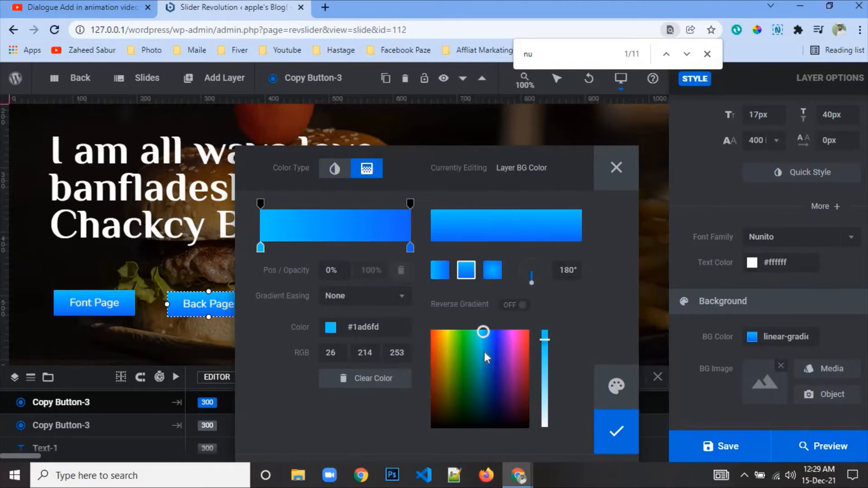
click(494, 272)
click(617, 434)
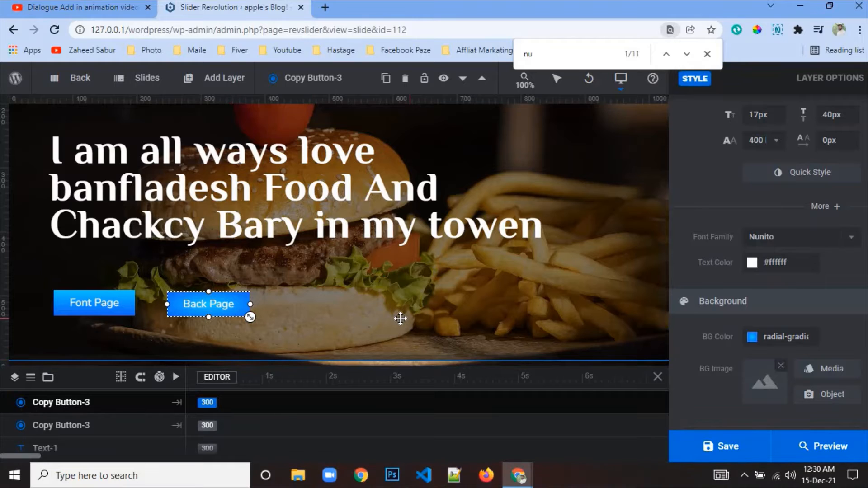
- Add a new image layer to the slide for the empty area beside the headline
scroll(401, 319, up, 2)
scroll(402, 318, down, 3)
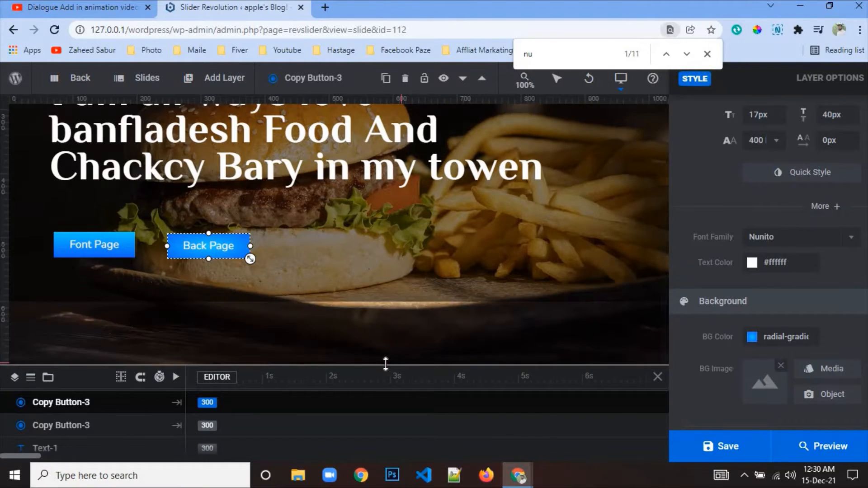
drag(414, 361, 556, 364)
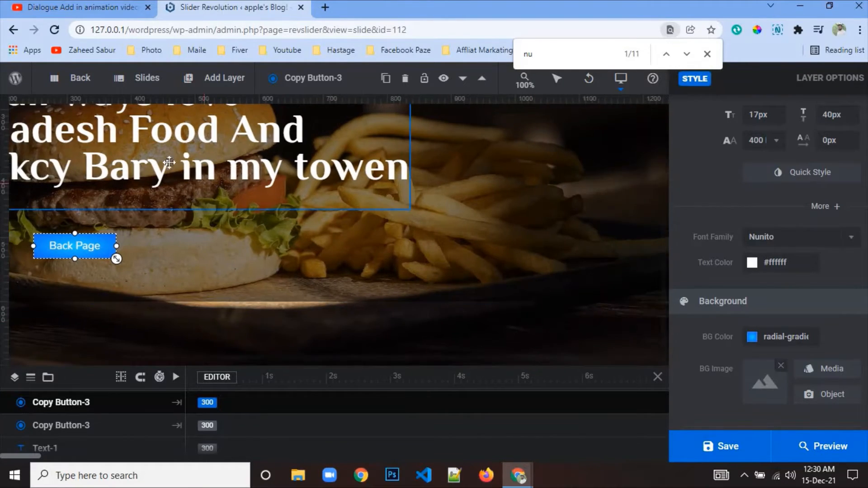
mouse_move(109, 79)
mouse_move(235, 84)
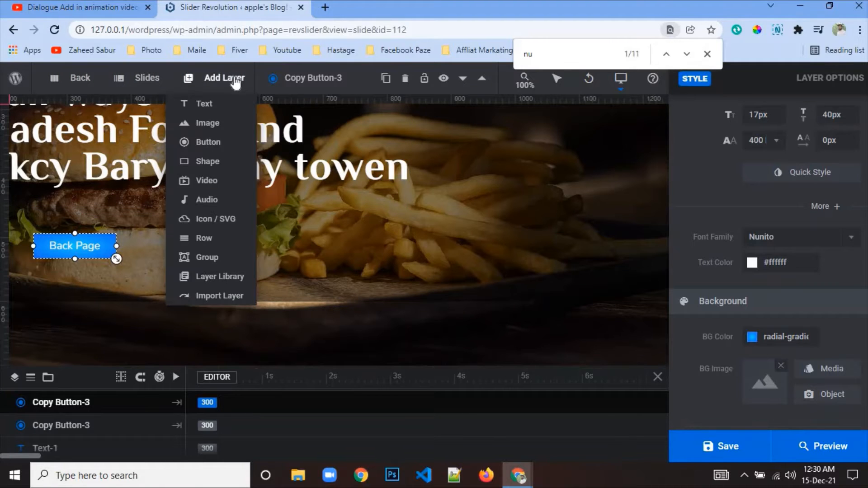
mouse_move(213, 131)
click(312, 163)
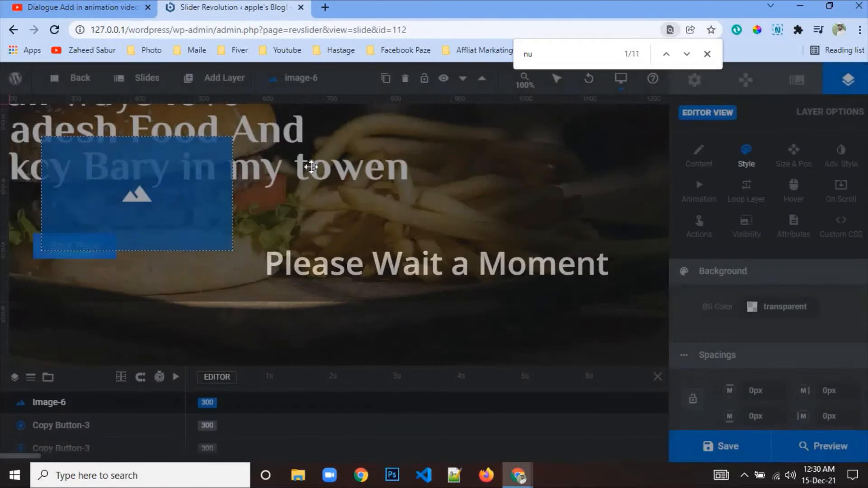
- Fill the new image layer with the cut-out double cheeseburger picture pexels-marcelo-oliveira-santana-6697455-removebg-preview.png from the media library
click(701, 156)
click(818, 347)
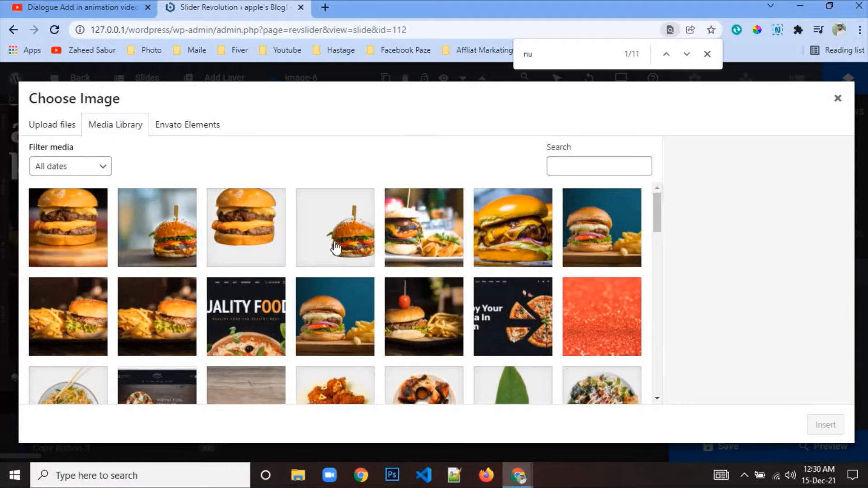
click(336, 248)
click(246, 233)
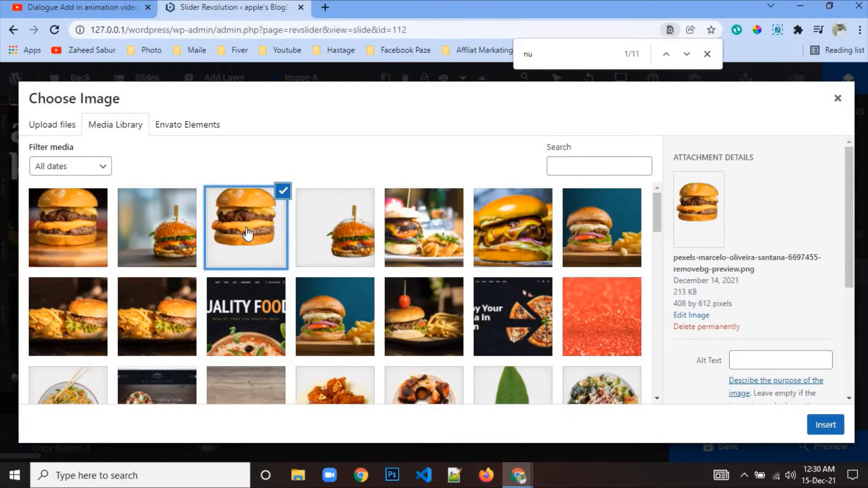
click(826, 427)
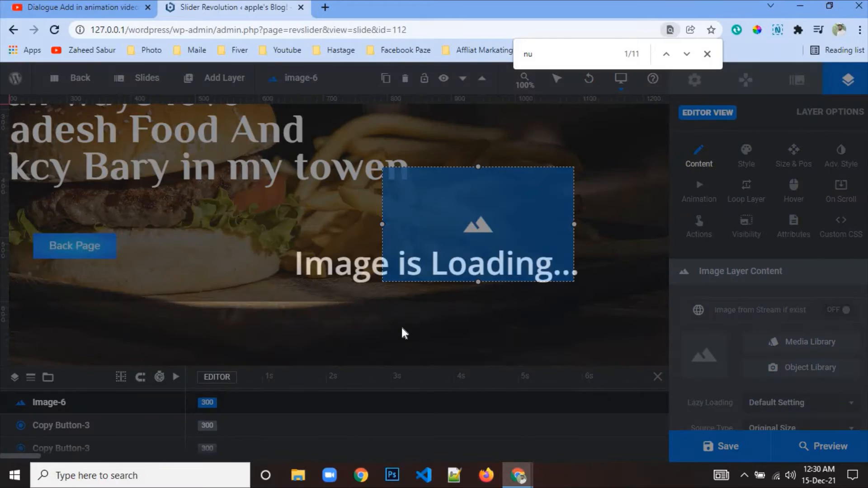
- Scale the burger image layer down to about 335 × 503 px and place it at about X 895 px
click(793, 154)
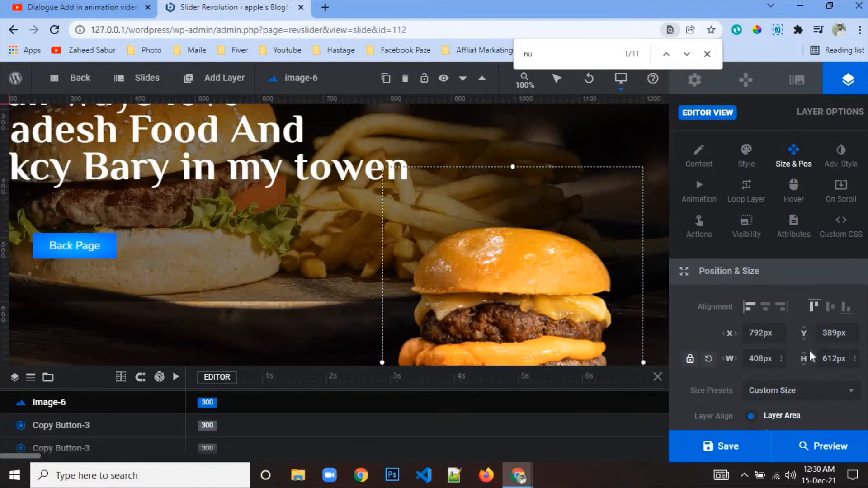
click(823, 307)
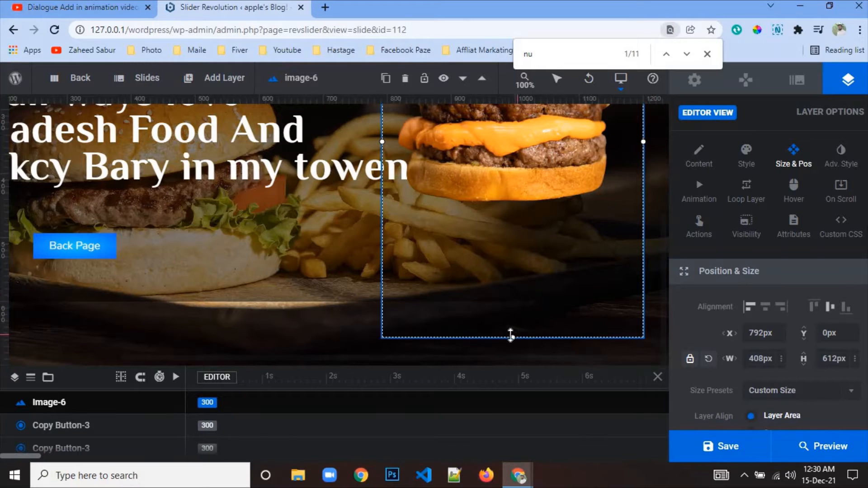
drag(512, 336, 602, 275)
scroll(508, 310, up, 3)
scroll(368, 280, down, 3)
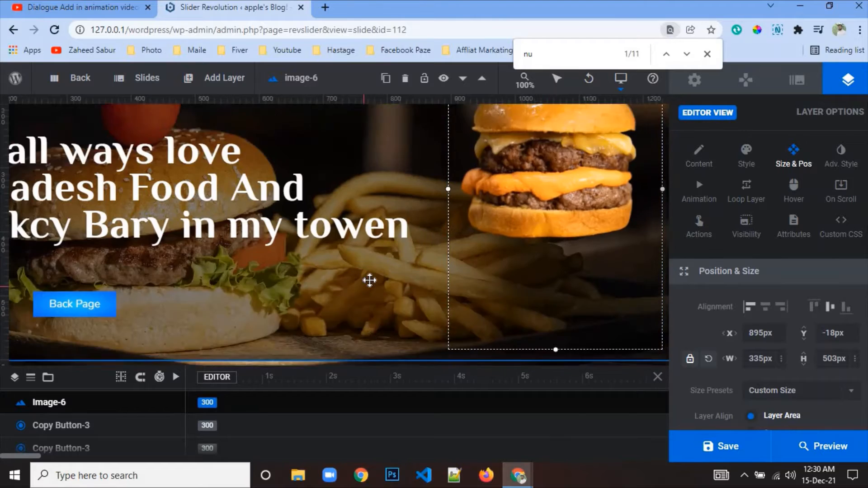
scroll(370, 280, up, 3)
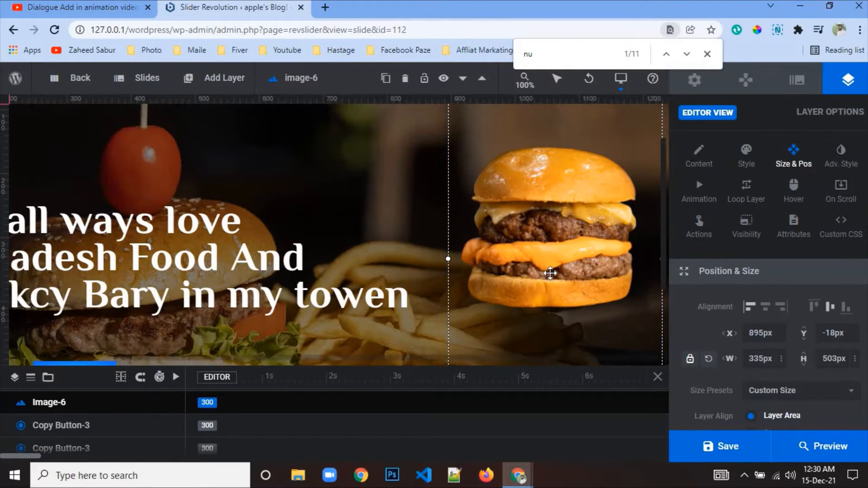
- Shrink the burger image to about 292 × 438 px and position it at about X 912 px, vertically centred on the slide
mouse_move(451, 260)
mouse_down()
mouse_move(473, 259)
mouse_move(444, 264)
mouse_up()
scroll(606, 349, down, 3)
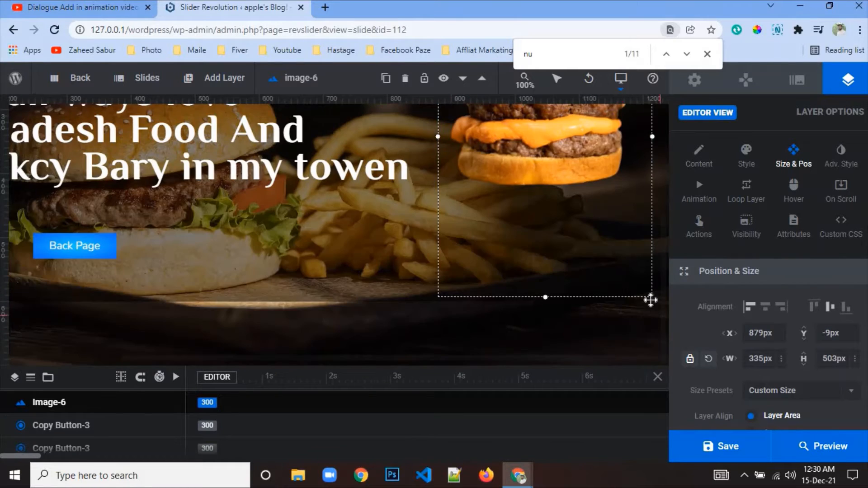
drag(649, 297, 638, 285)
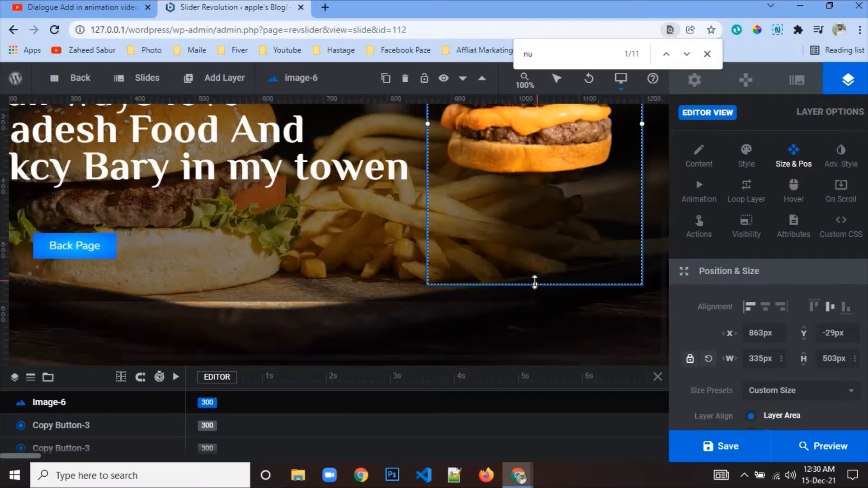
drag(536, 280, 535, 258)
scroll(539, 305, up, 4)
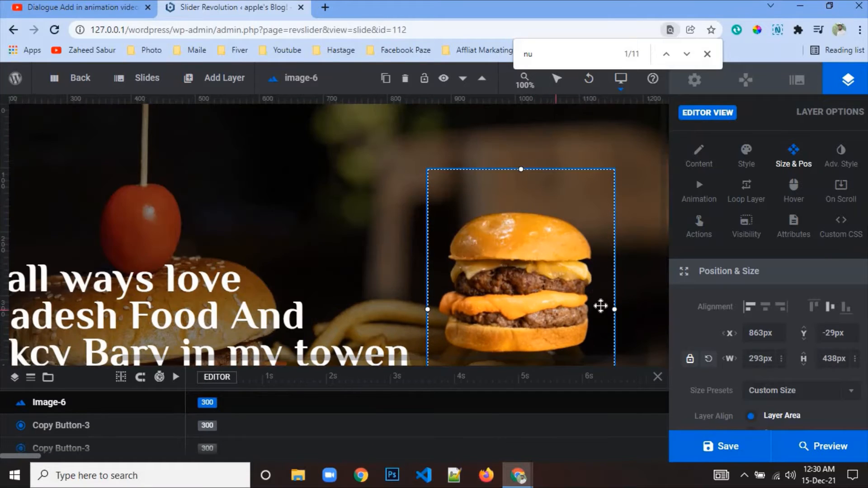
drag(542, 293, 574, 297)
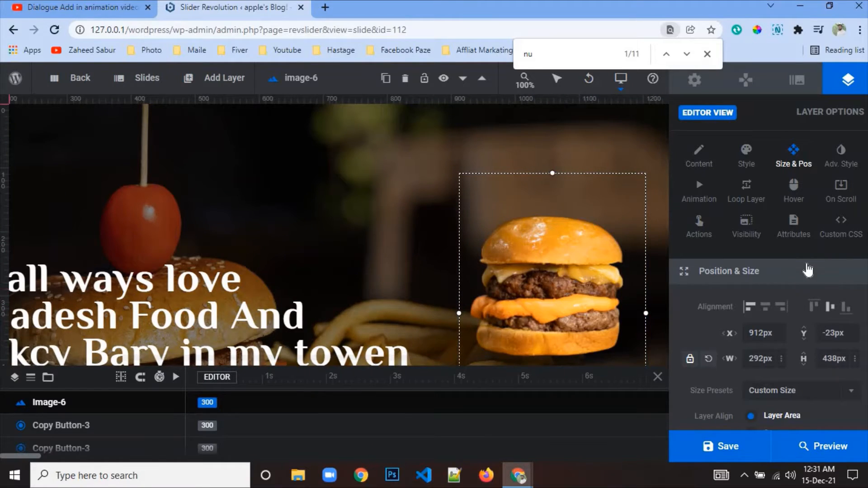
click(829, 307)
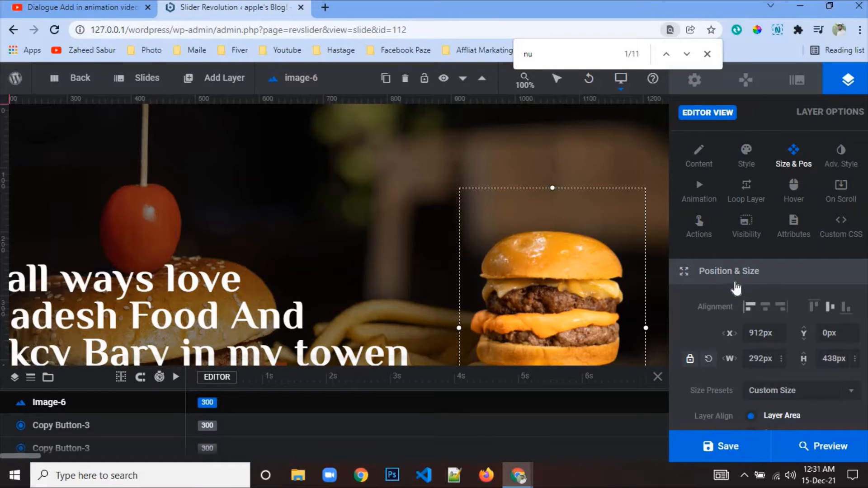
- Enable loop effects for the burger image layer
click(703, 204)
scroll(736, 348, down, 3)
scroll(735, 347, up, 3)
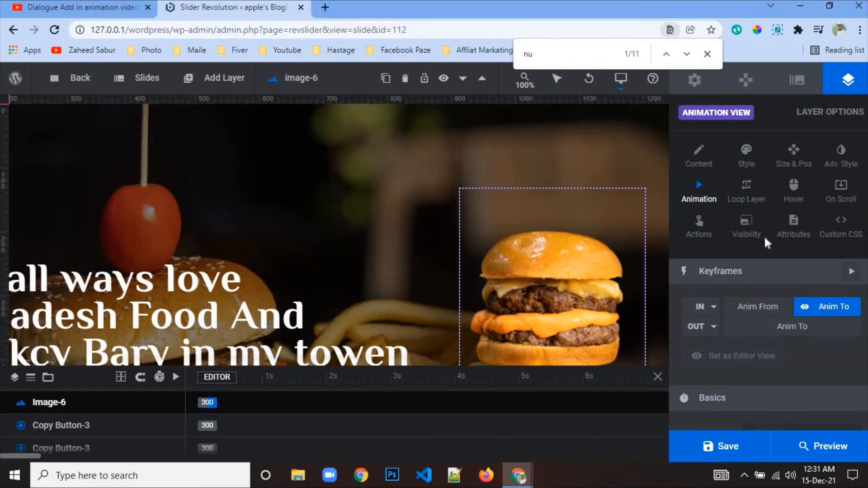
click(752, 202)
click(781, 318)
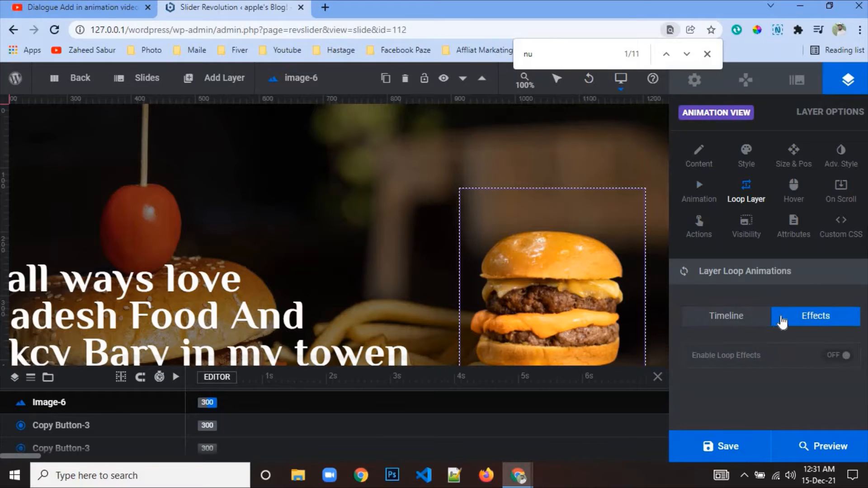
click(825, 360)
scroll(804, 329, down, 4)
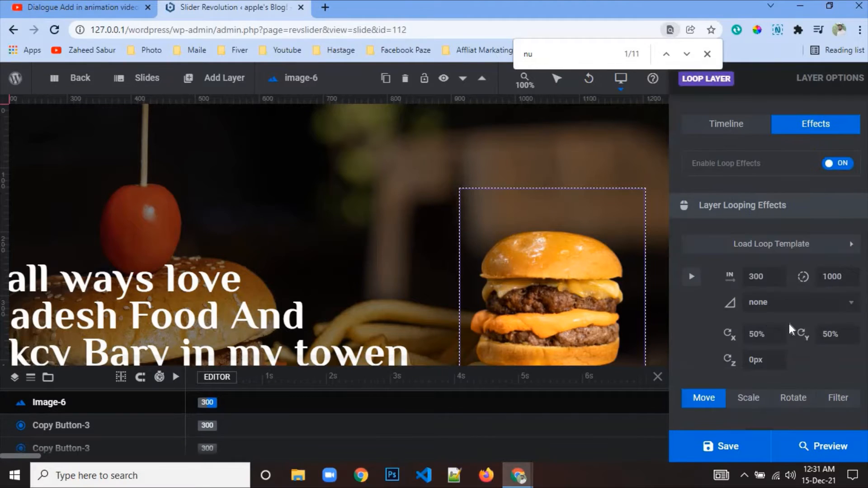
- Preview the Effect Loops templates, such as Blink and Flattern, on the burger image
click(776, 250)
click(771, 306)
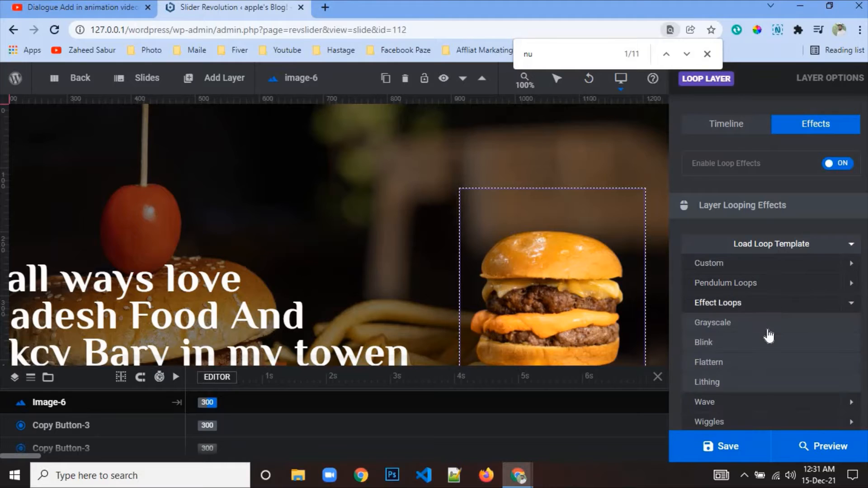
click(769, 334)
click(768, 344)
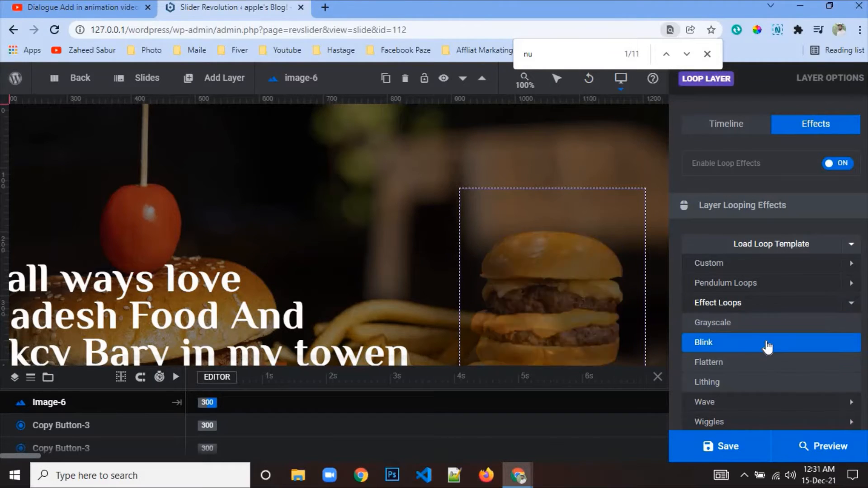
click(747, 365)
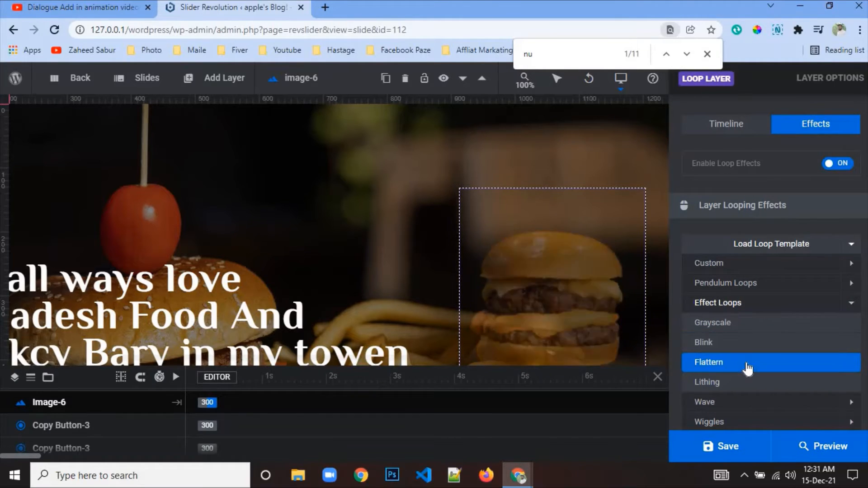
- Preview the Wave, Wiggles and Rotating loop templates on the burger image
scroll(741, 353, down, 1)
click(732, 339)
click(732, 322)
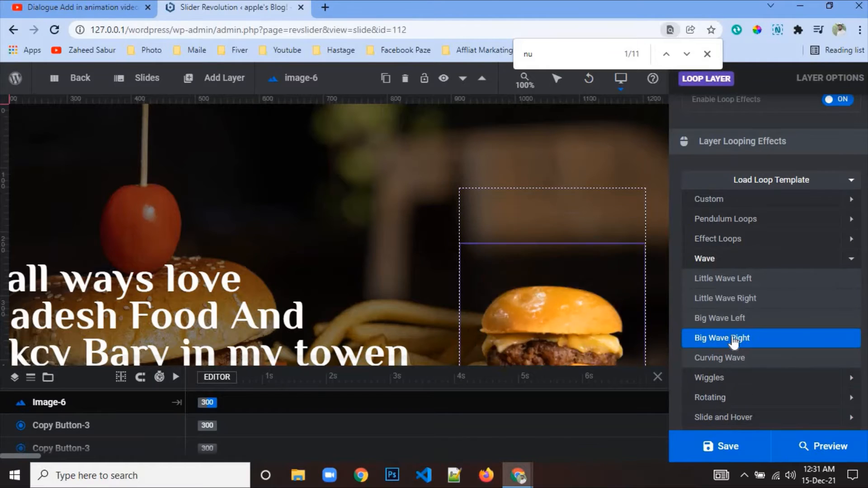
click(737, 300)
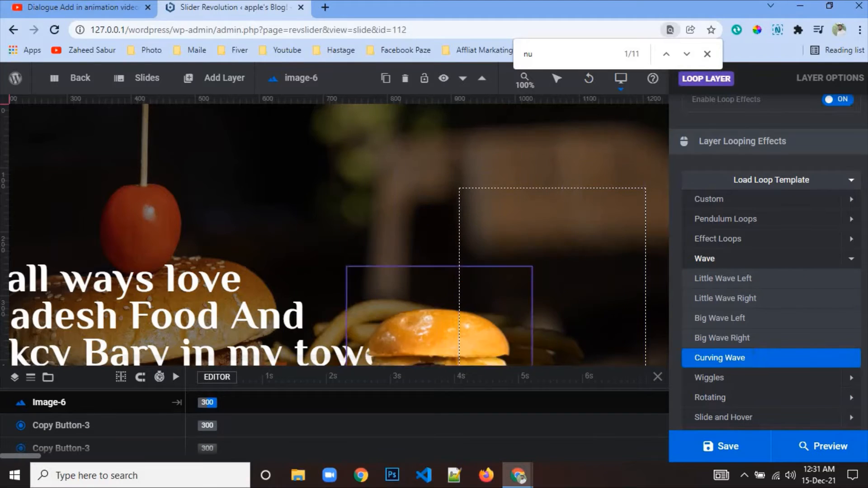
scroll(744, 311, down, 3)
click(733, 255)
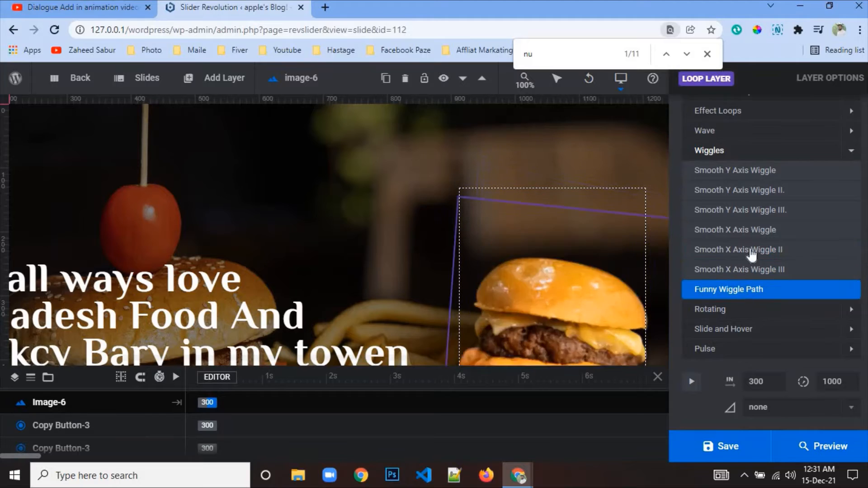
click(729, 310)
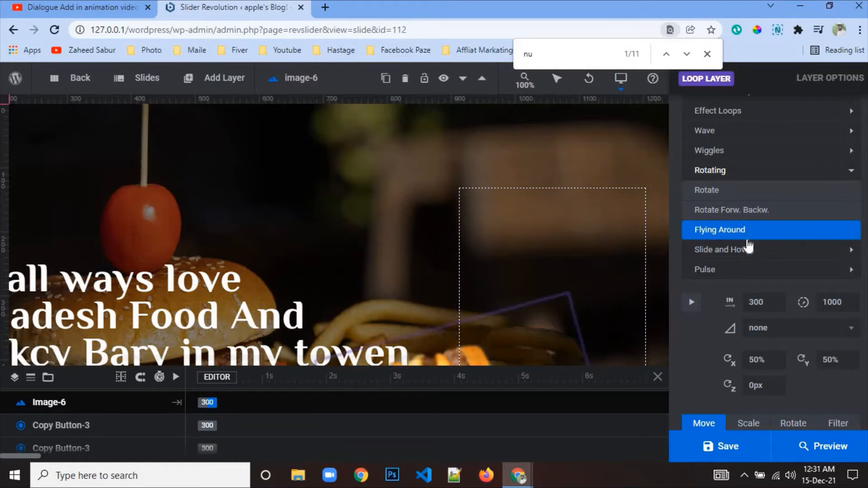
- Apply the Hover loop template from the Slide and Hover group to the burger image
click(751, 251)
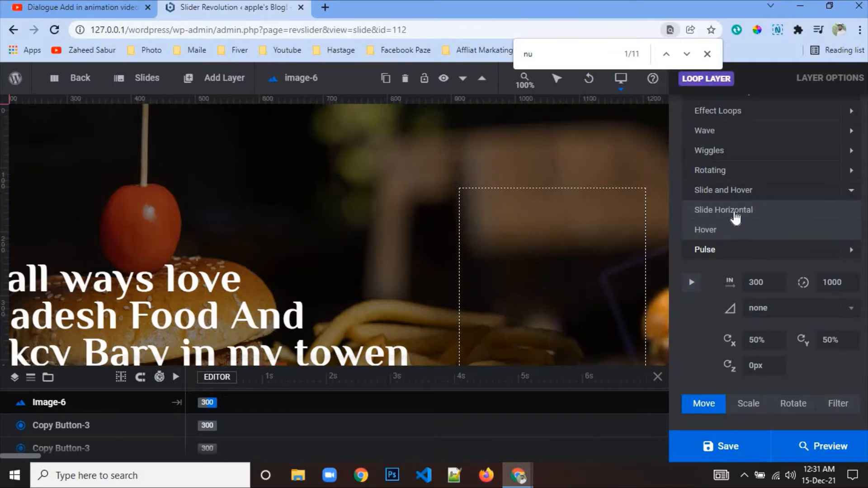
click(735, 217)
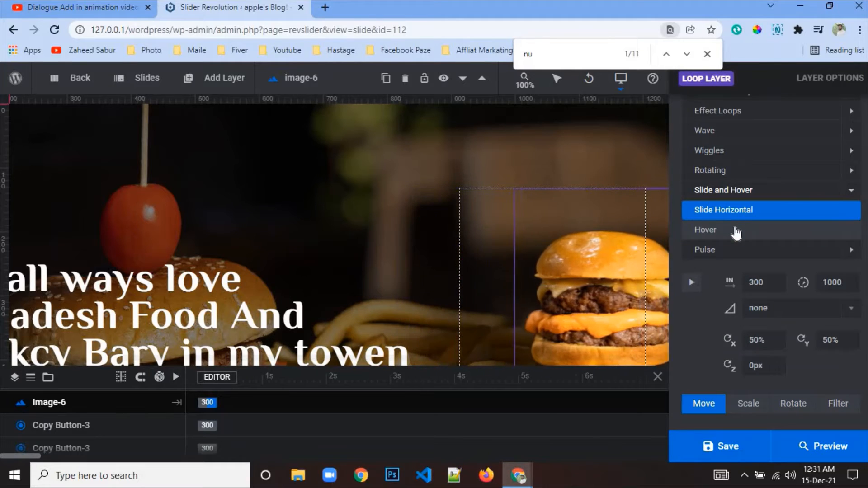
click(736, 230)
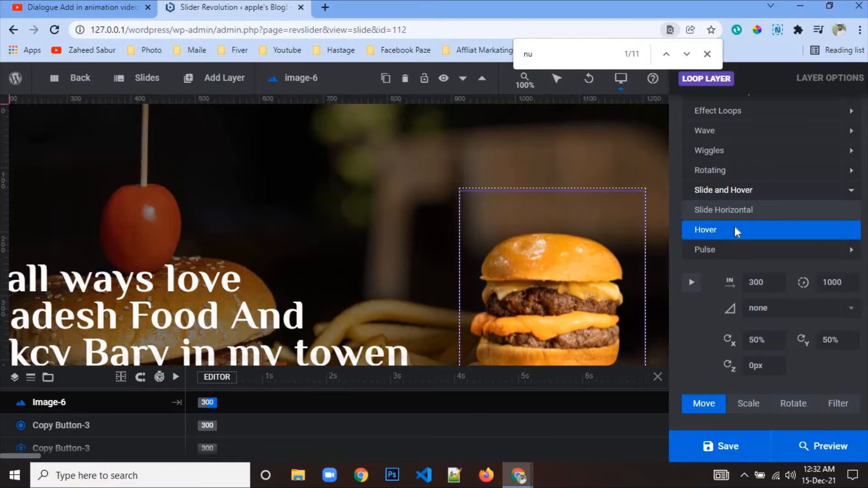
click(734, 226)
- Give the headline text layer the "Short Slide from Bottom" slide transition as its entrance animation
scroll(234, 188, down, 4)
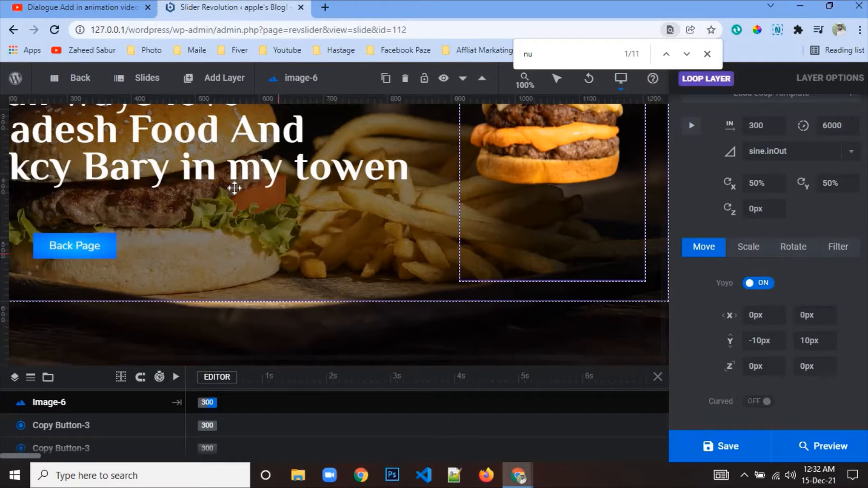
click(213, 146)
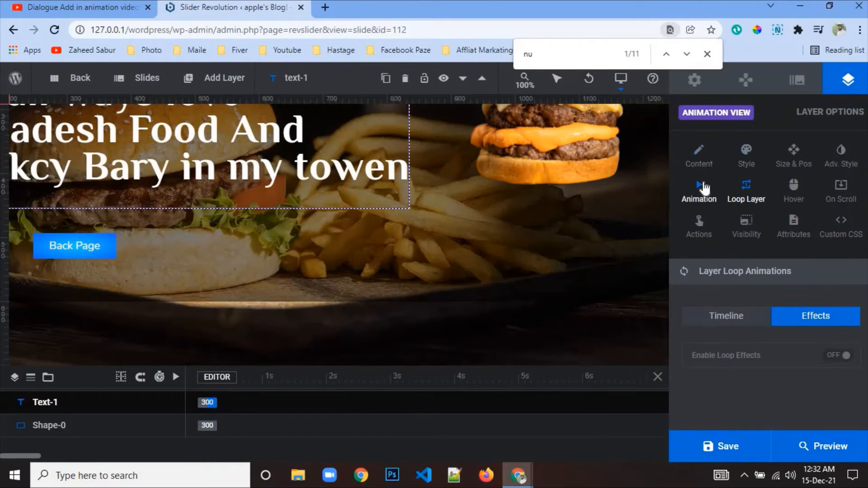
click(704, 195)
click(706, 305)
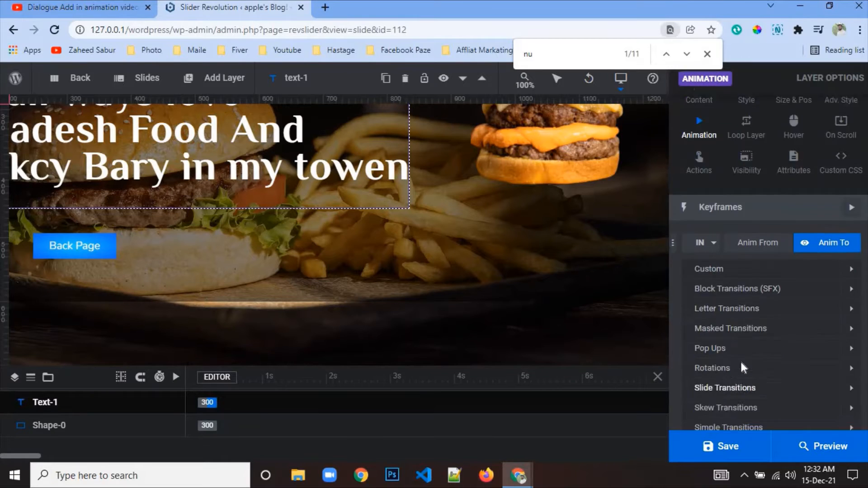
click(731, 246)
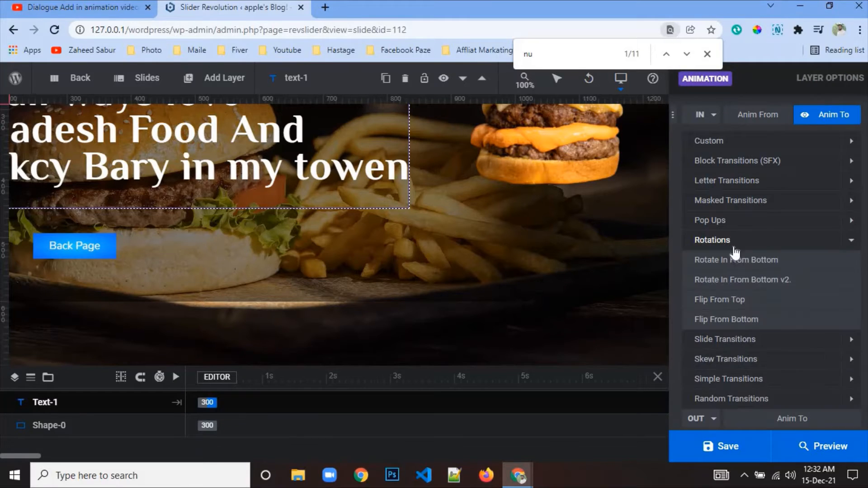
click(738, 339)
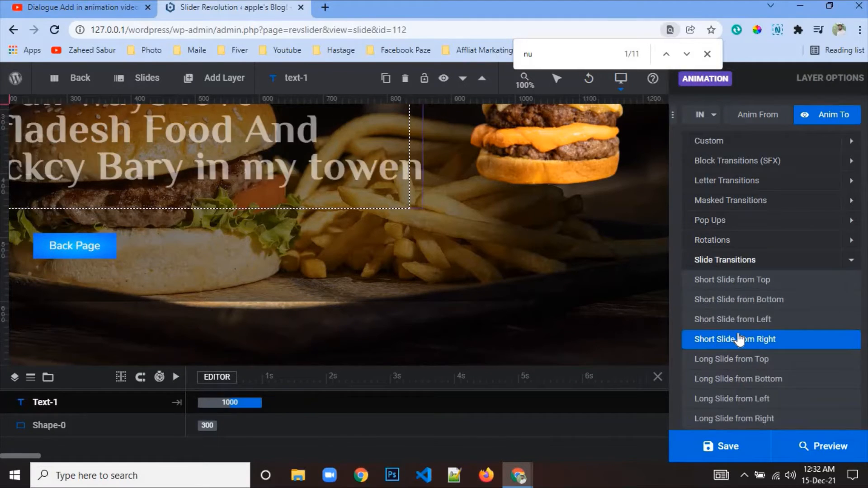
click(732, 300)
- Give the Back Page button the "Short Slide from Bottom" entrance animation
click(90, 260)
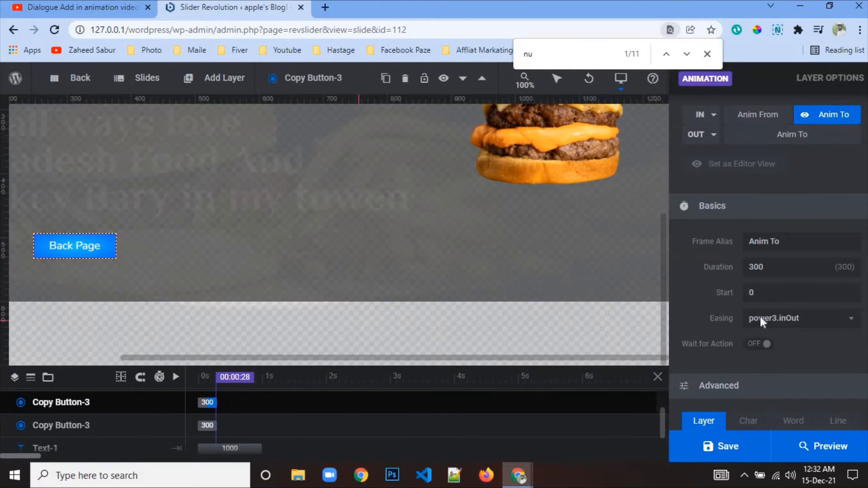
click(712, 119)
click(750, 300)
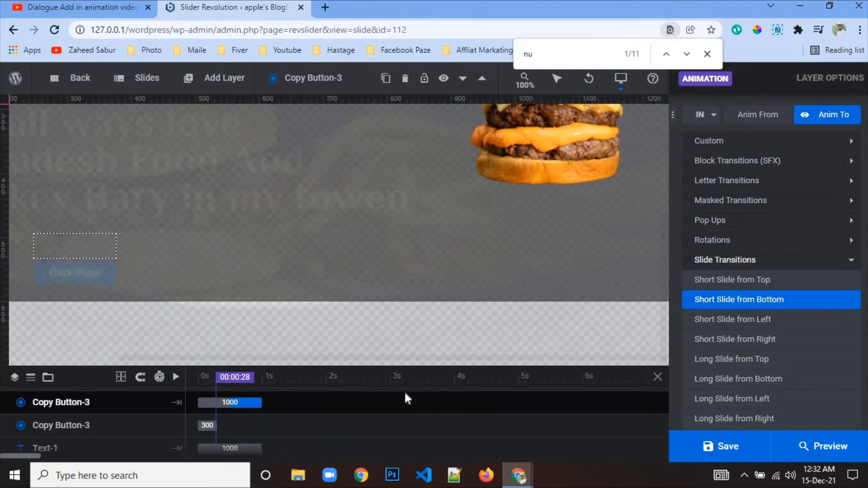
- Apply the "Short Slide from Bottom" entrance animation to the Font Page button
drag(167, 361, 55, 361)
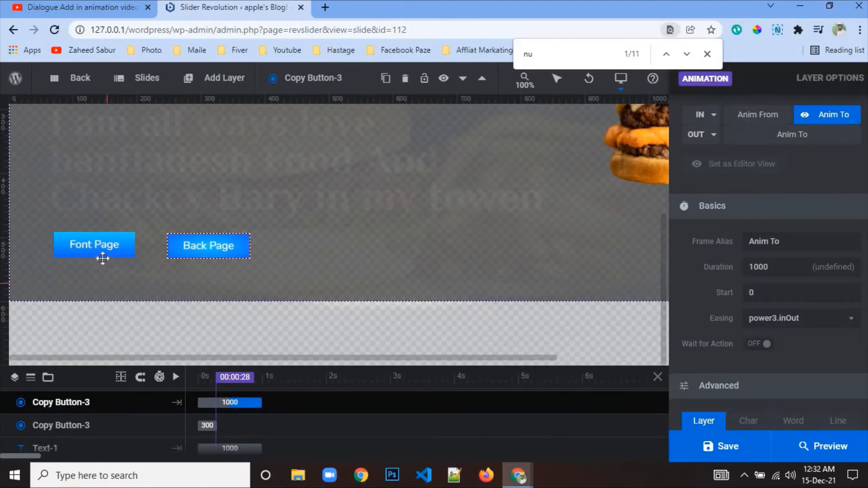
click(103, 256)
click(698, 135)
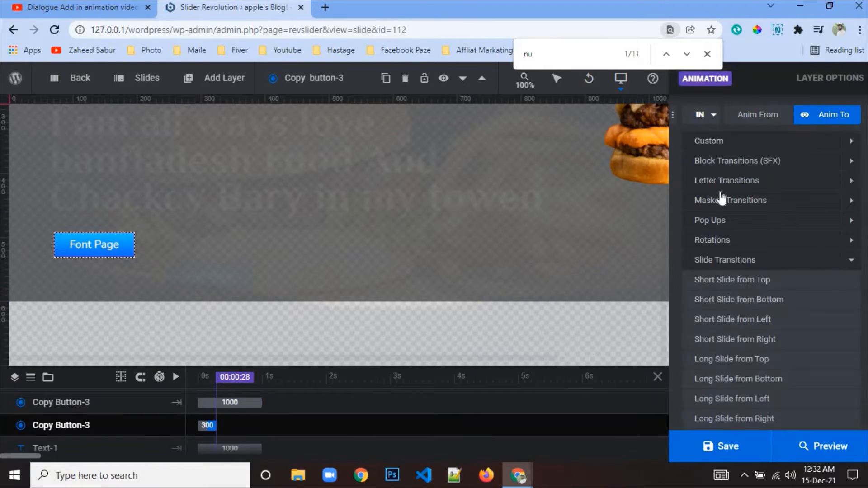
click(741, 300)
scroll(554, 285, up, 4)
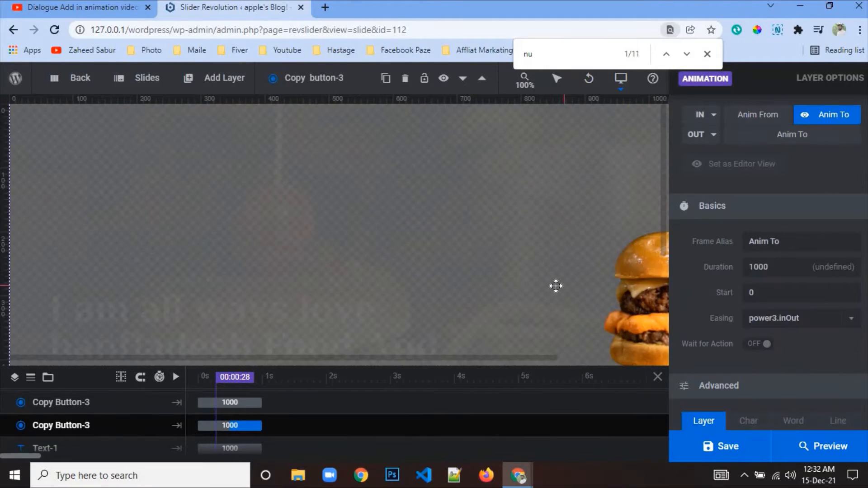
click(63, 429)
scroll(429, 232, down, 4)
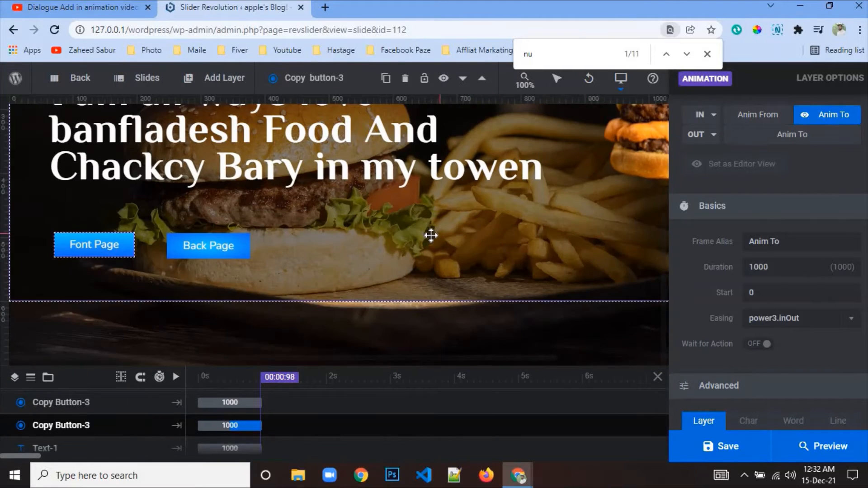
scroll(447, 258, up, 4)
scroll(726, 196, up, 4)
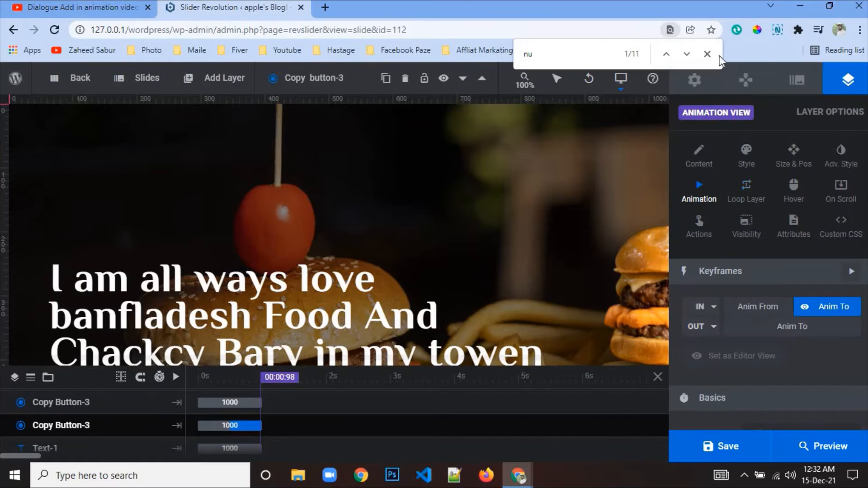
- Close the browser's find bar and turn on the slider's navigation arrows
click(706, 54)
click(746, 79)
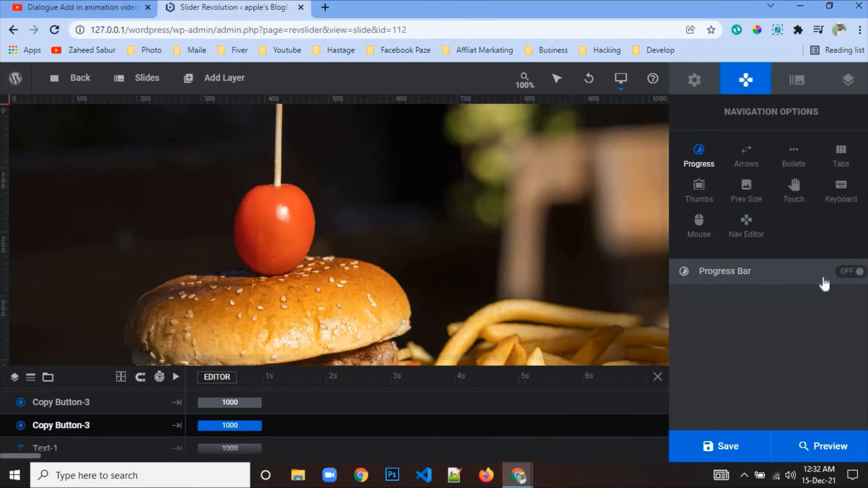
click(750, 171)
click(850, 272)
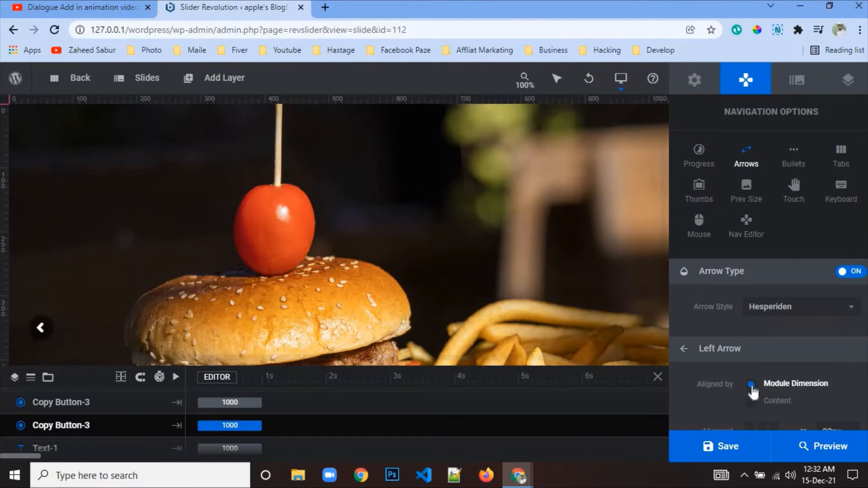
- Turn on the slider's progress bar, keeping it based on Current Slide Progress with the Horizontal style
click(698, 164)
click(853, 272)
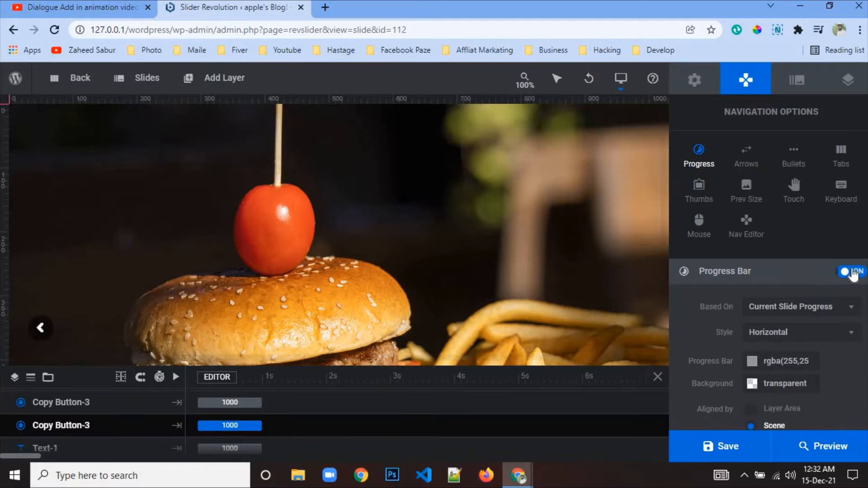
click(801, 310)
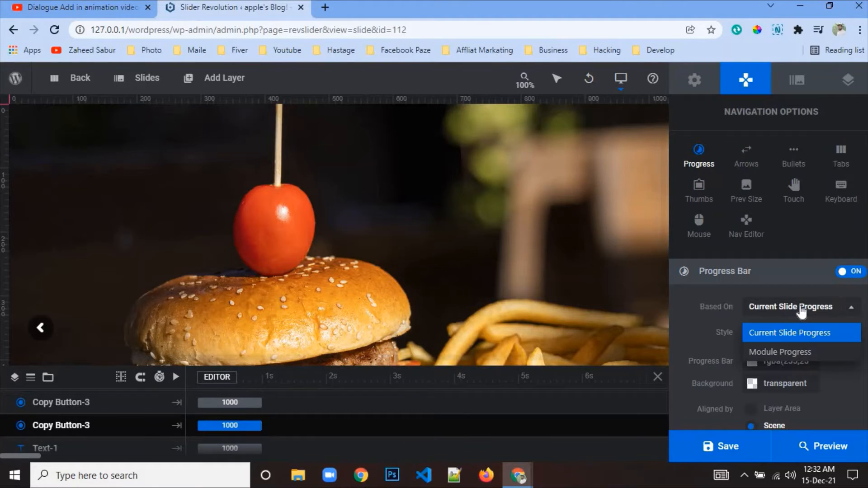
click(801, 310)
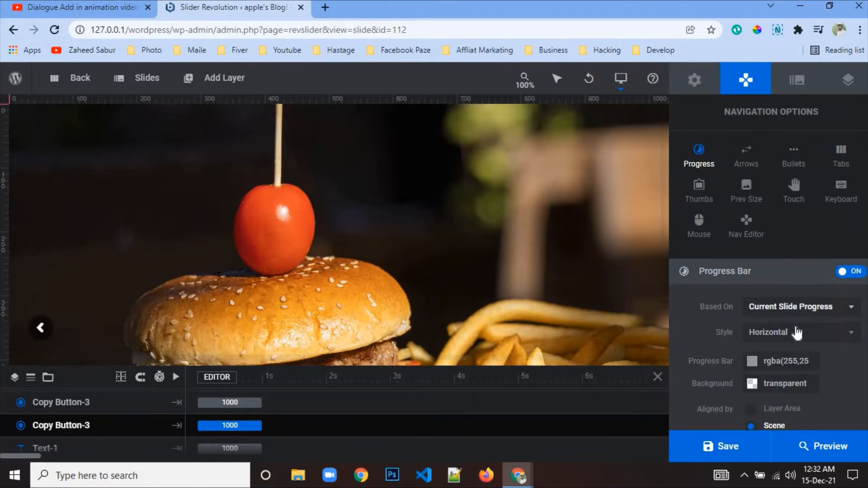
click(796, 333)
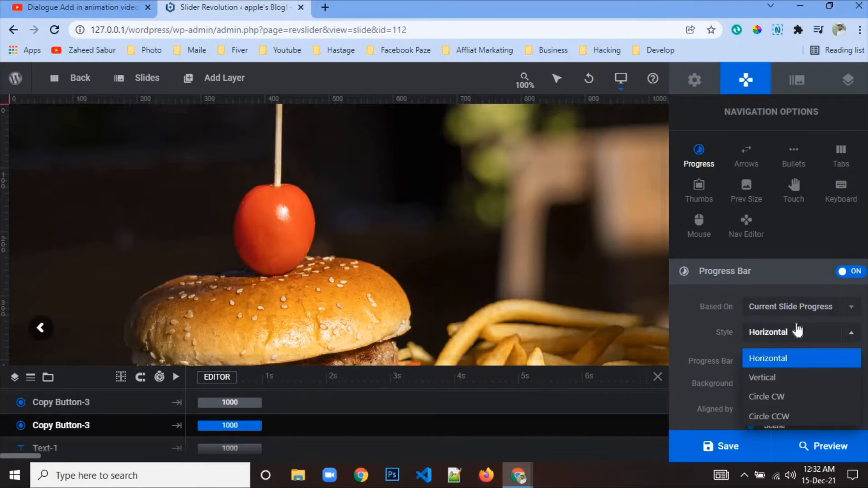
click(796, 331)
scroll(784, 323, down, 3)
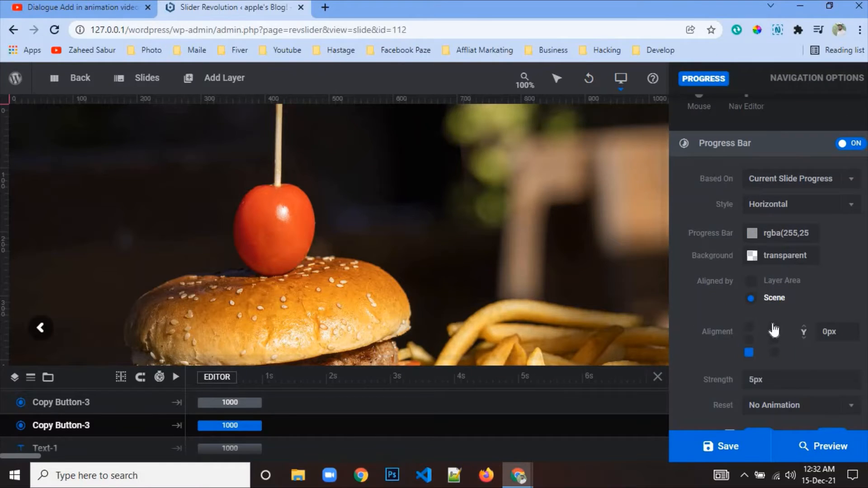
scroll(766, 299, down, 2)
scroll(773, 271, up, 6)
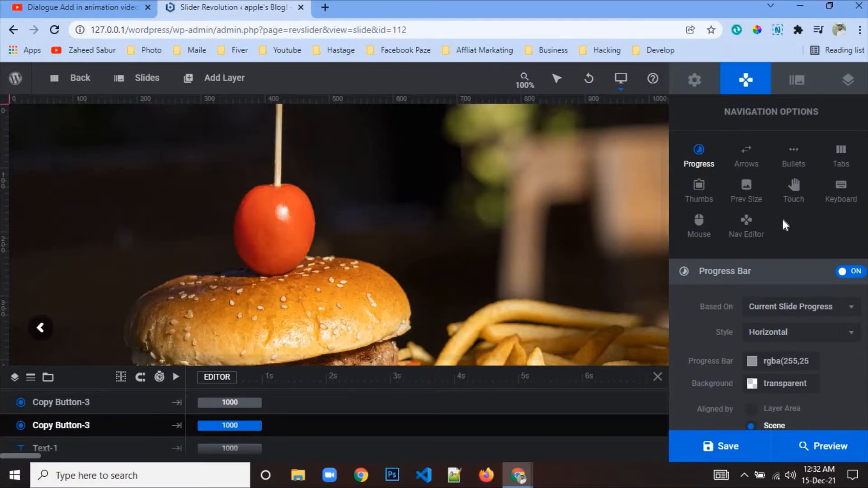
- Change the navigation arrow style to Custom
click(792, 166)
click(745, 158)
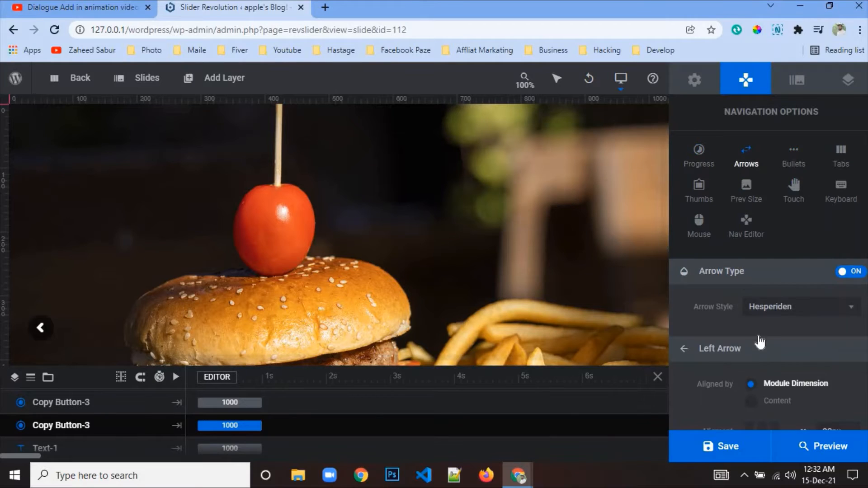
scroll(759, 342, down, 2)
click(785, 244)
click(782, 364)
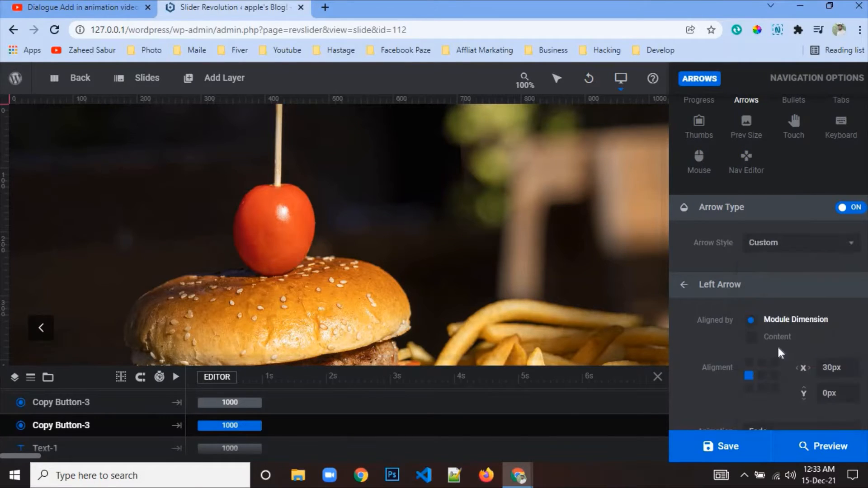
- Align the right and left arrows to the slider's middle edges with 0px X offsets and save the slider
scroll(780, 353, down, 5)
click(775, 310)
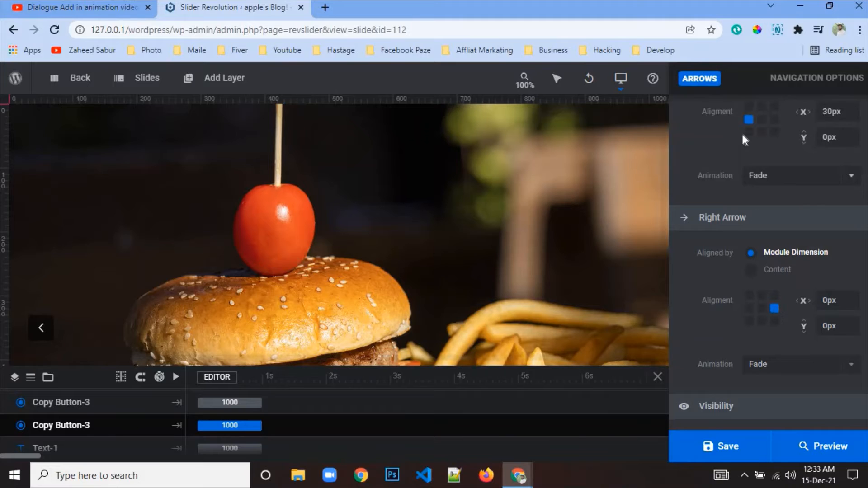
click(749, 119)
click(737, 450)
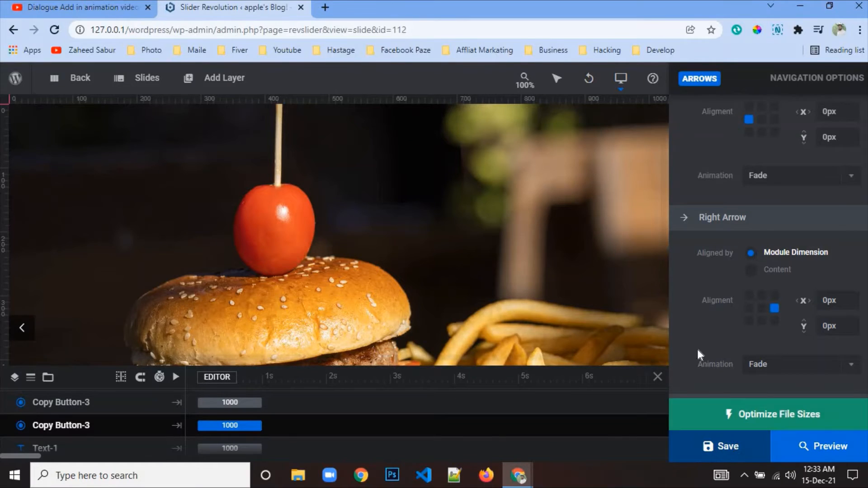
- Set the slide's transition to the Random All preset and save the slide
scroll(748, 298, up, 5)
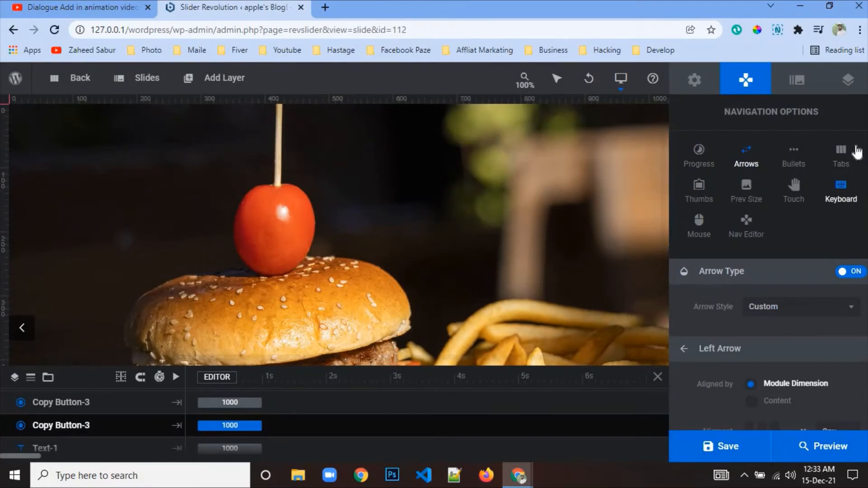
click(799, 88)
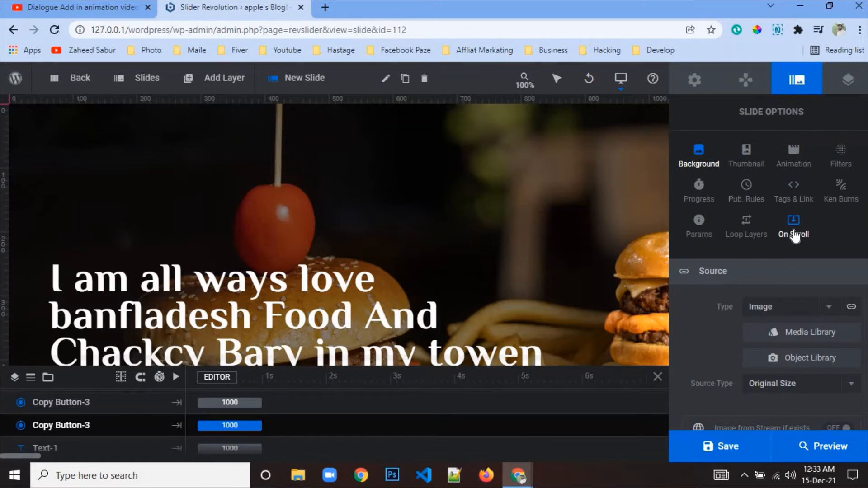
click(795, 151)
click(769, 354)
scroll(764, 332, down, 3)
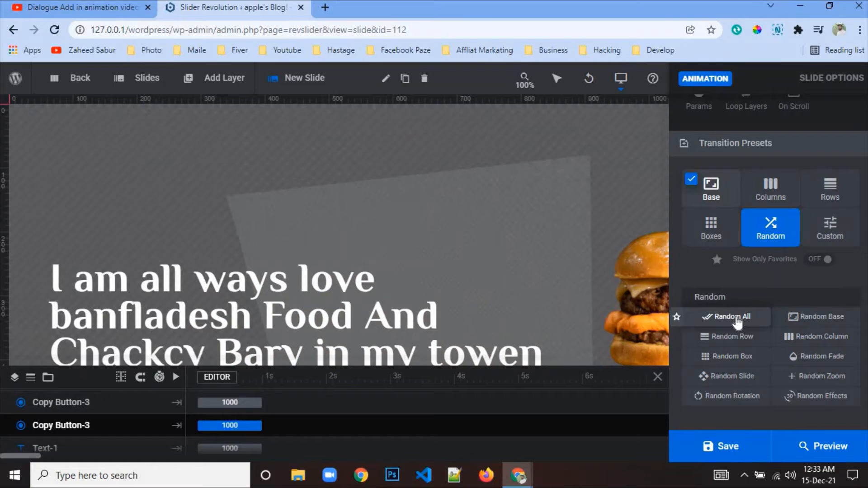
click(738, 322)
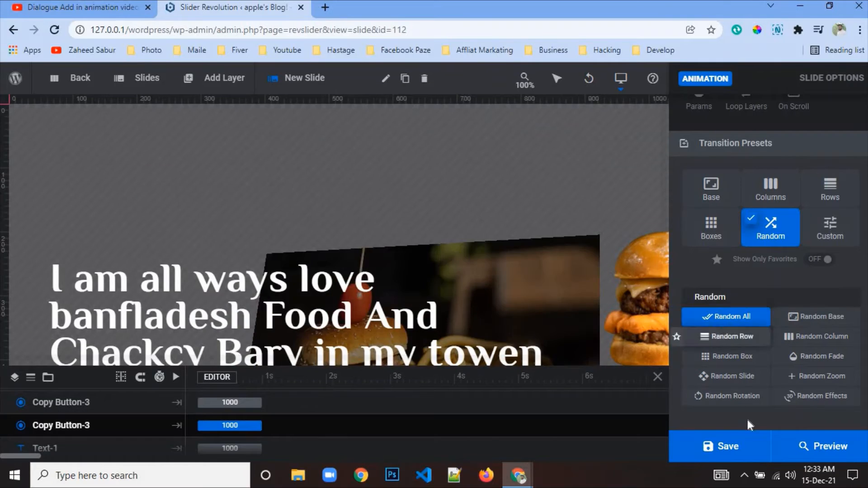
click(718, 445)
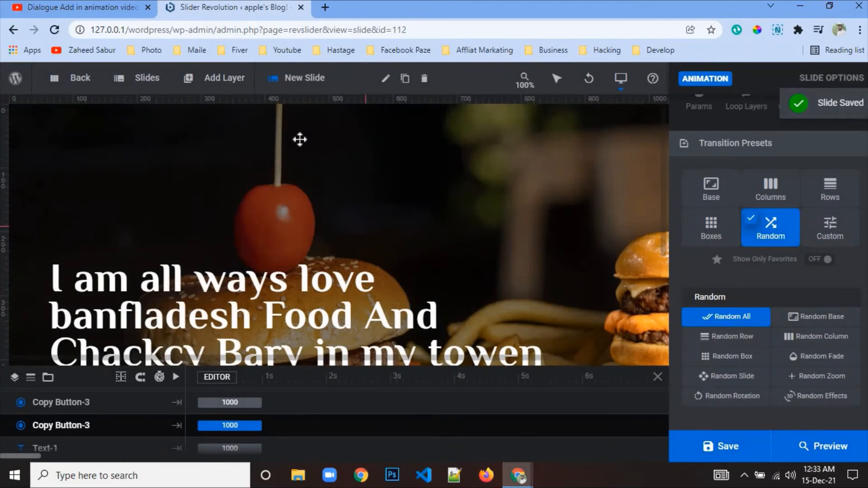
- Duplicate slide #1 and save the slider
mouse_move(149, 81)
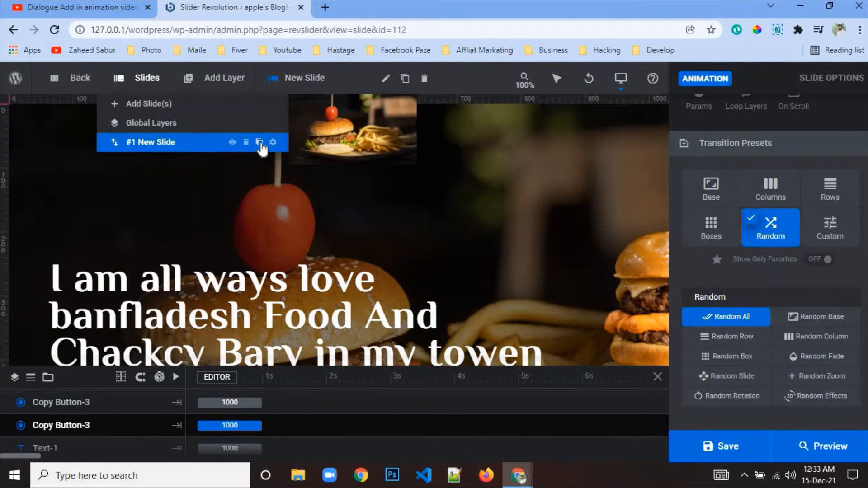
click(259, 142)
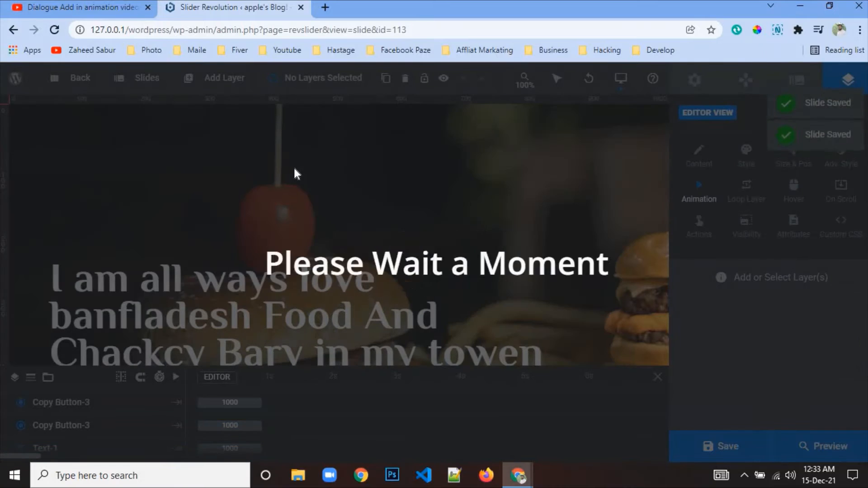
click(707, 448)
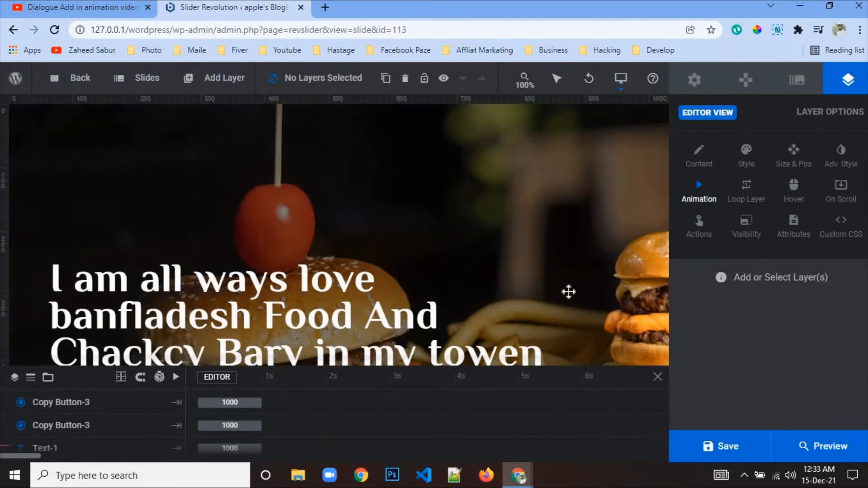
- Preview the slider, advance through its slides with the navigation arrow, and close the preview
click(840, 448)
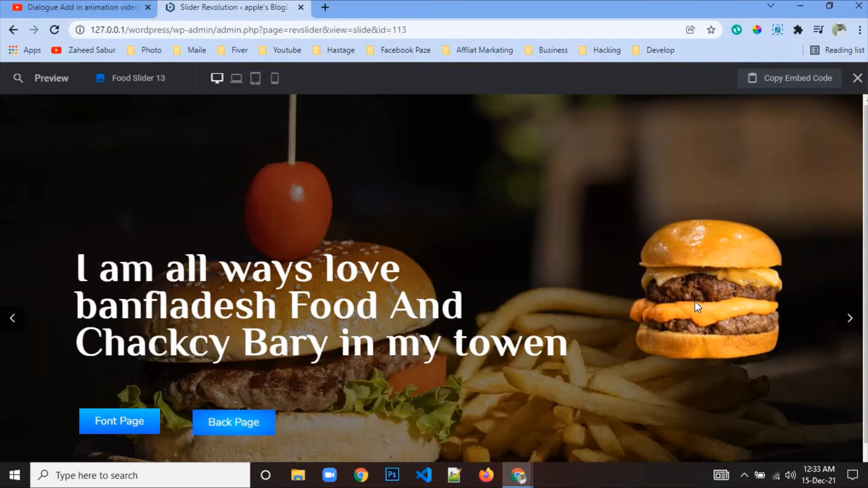
click(850, 319)
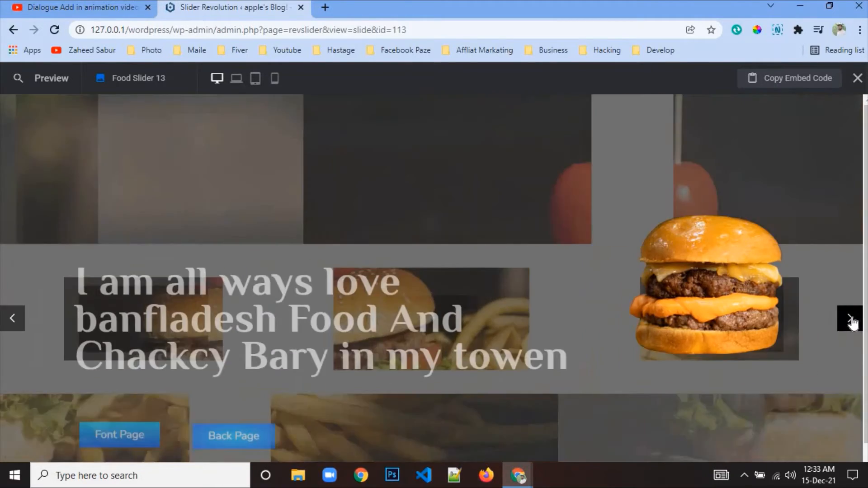
click(850, 319)
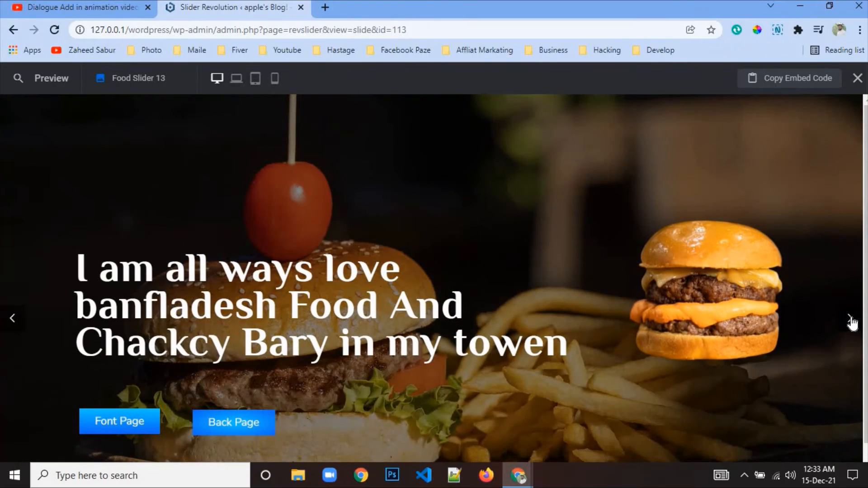
click(857, 80)
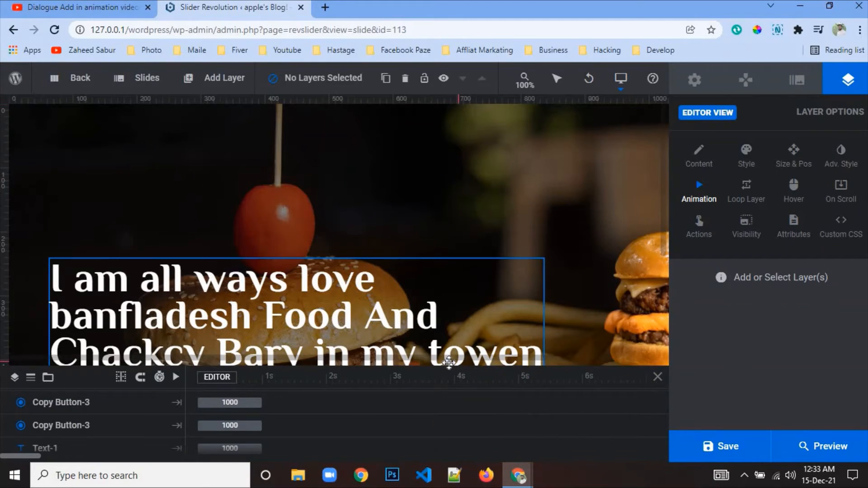
- Add a shape layer, resize it to about 147 by 88 px, and place it just above and beside the burger image
scroll(464, 317, right, 3)
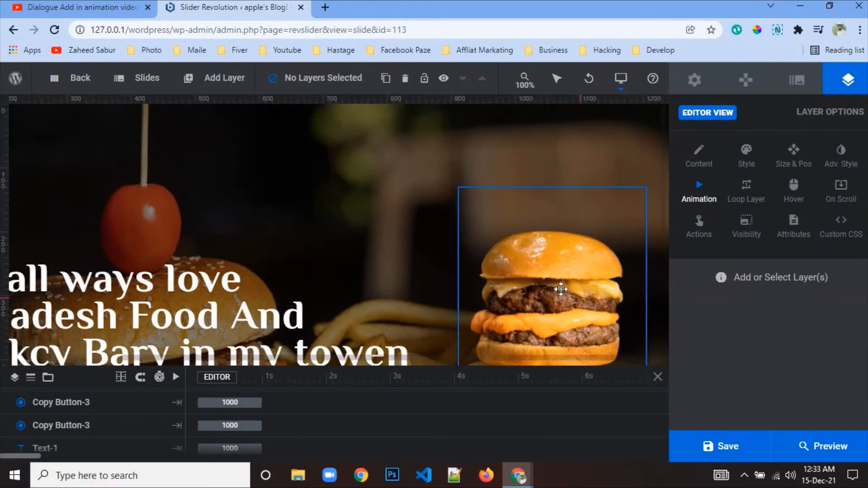
mouse_move(208, 84)
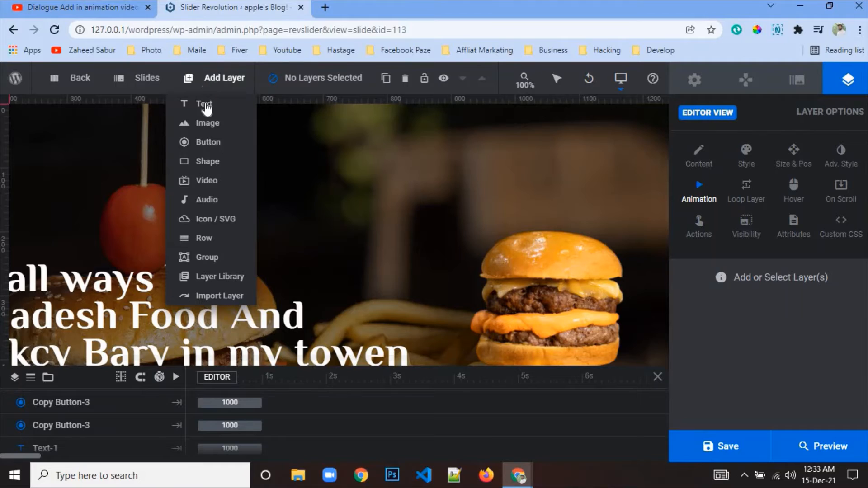
click(213, 169)
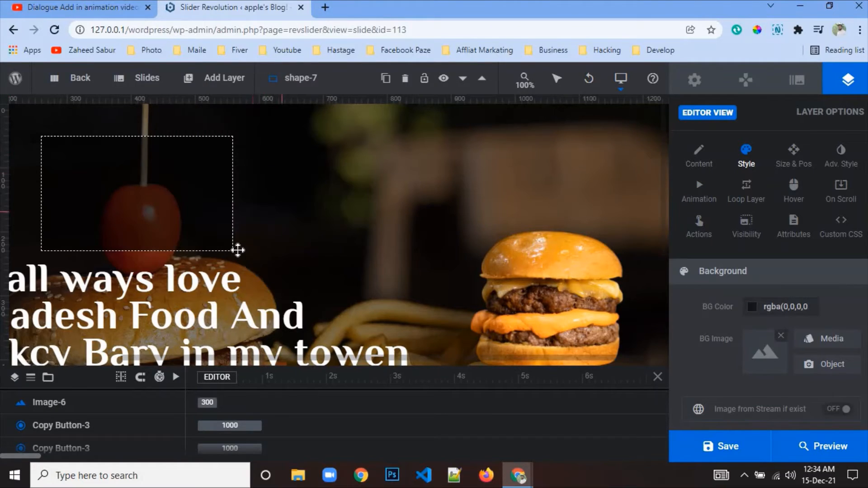
drag(230, 250, 136, 192)
drag(100, 155, 421, 183)
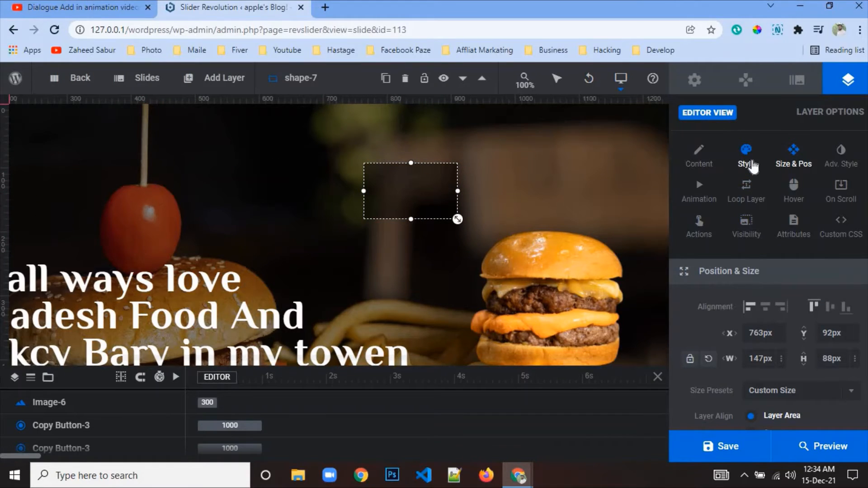
- Set the shape layer's background colour to the blue preset #007aff
click(751, 165)
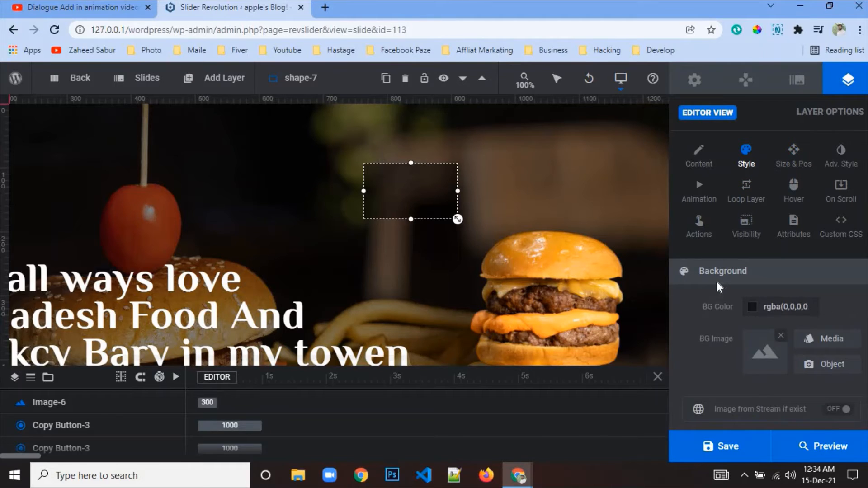
scroll(719, 287, down, 2)
click(752, 244)
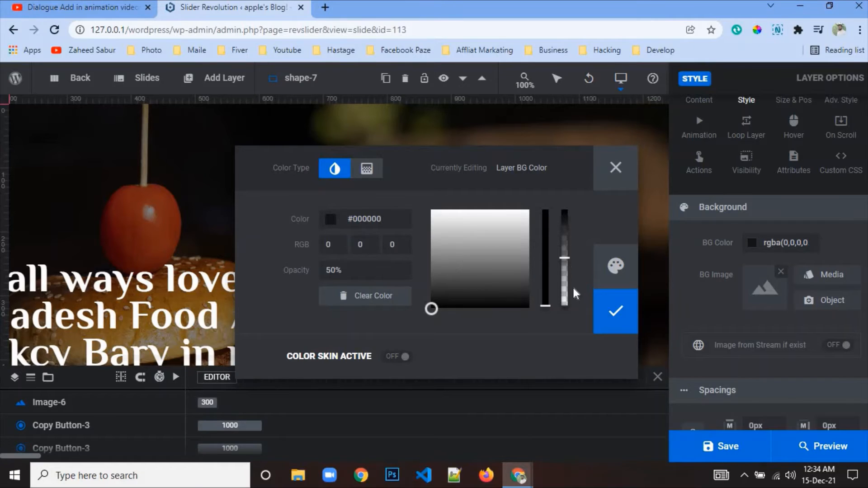
click(615, 266)
click(461, 358)
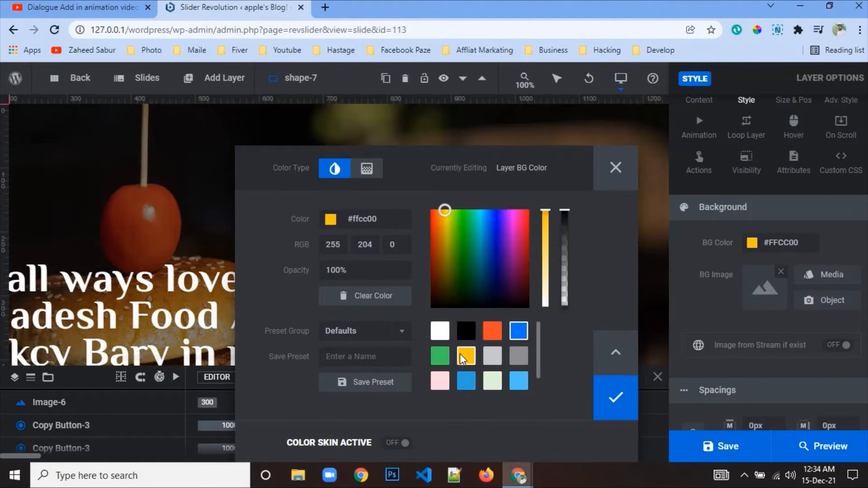
click(519, 331)
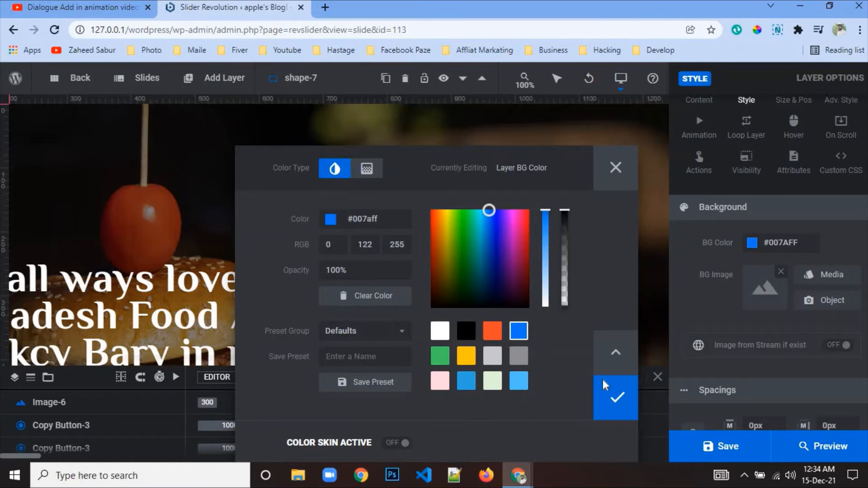
click(608, 387)
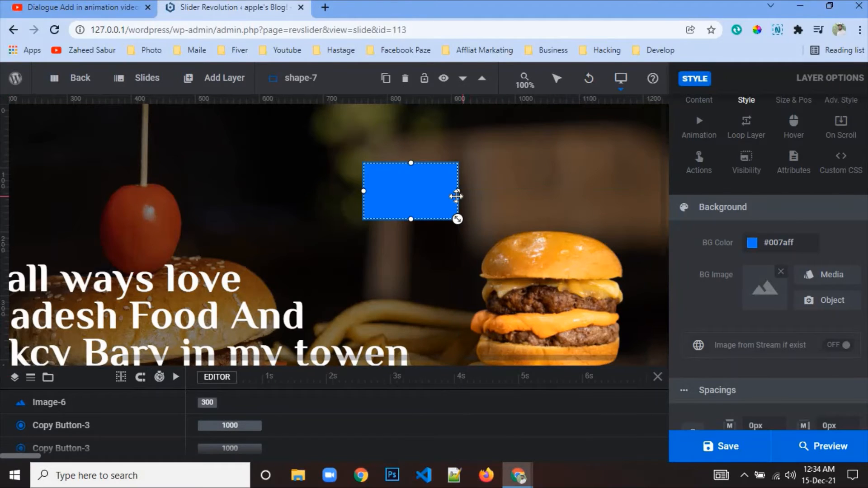
- Look through the shape's spacing, border, position and size, blend mode, spike mask and corner extension settings
scroll(766, 281, down, 5)
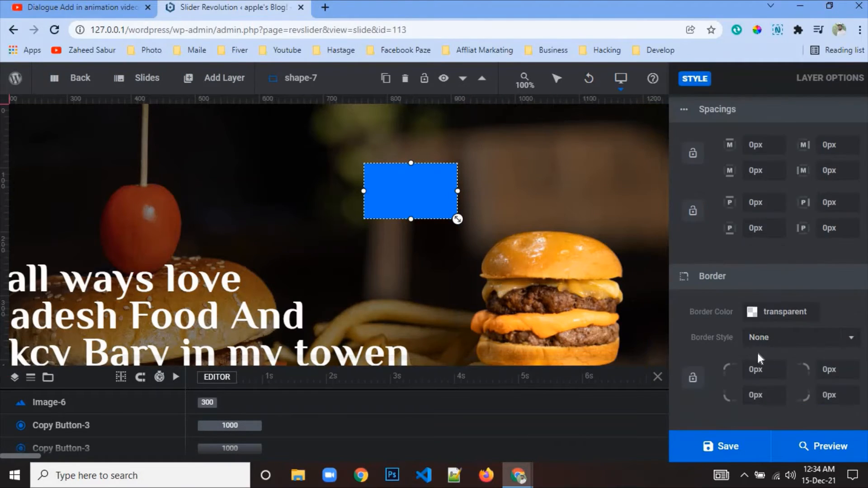
scroll(758, 348, up, 5)
scroll(756, 349, down, 5)
scroll(732, 364, up, 5)
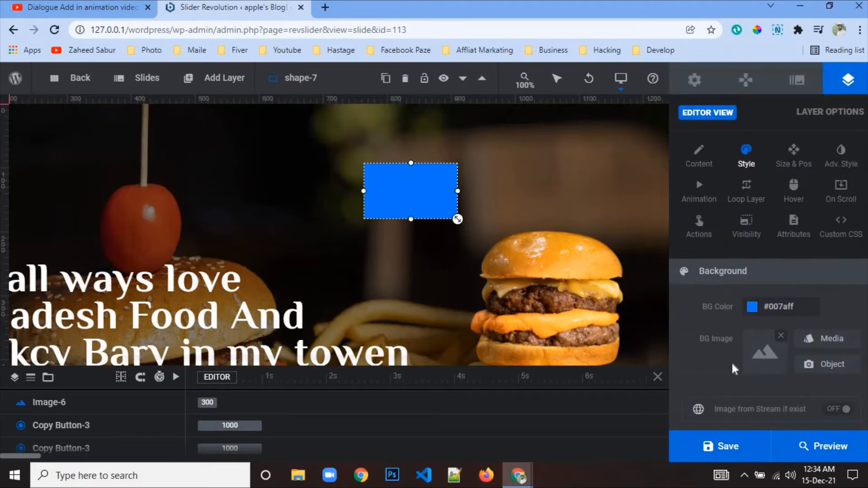
click(788, 156)
scroll(774, 312, down, 5)
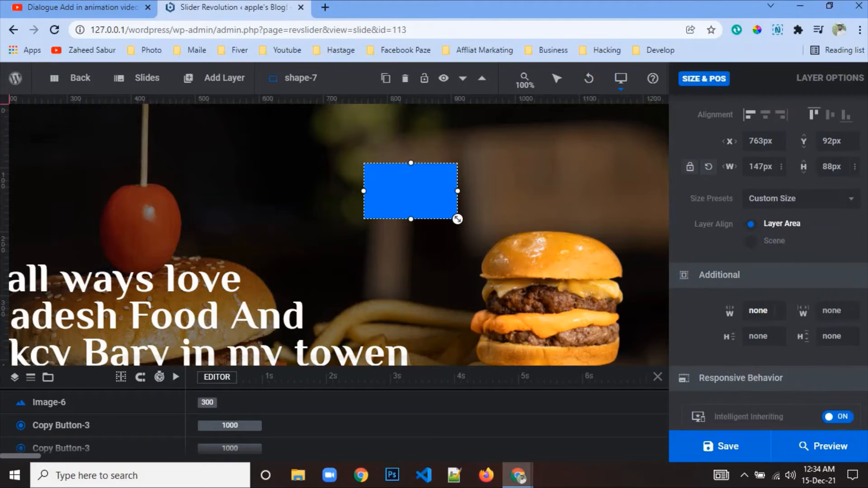
scroll(774, 312, up, 5)
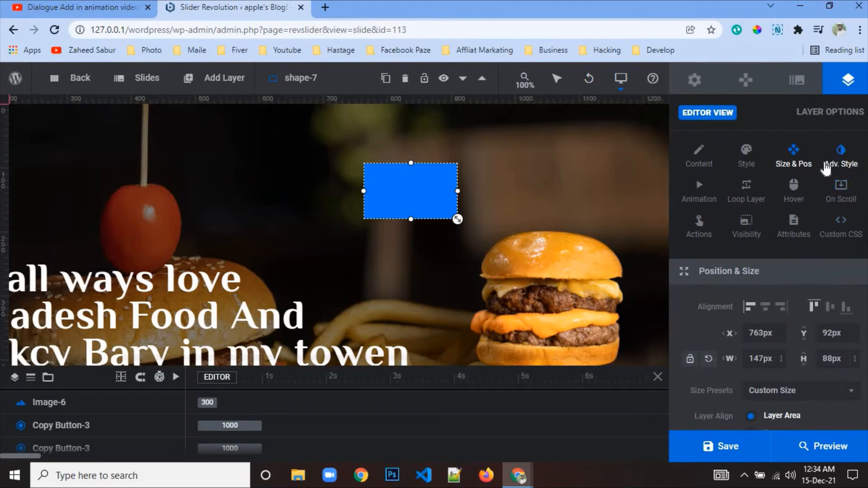
click(835, 164)
scroll(775, 316, down, 5)
scroll(774, 322, down, 3)
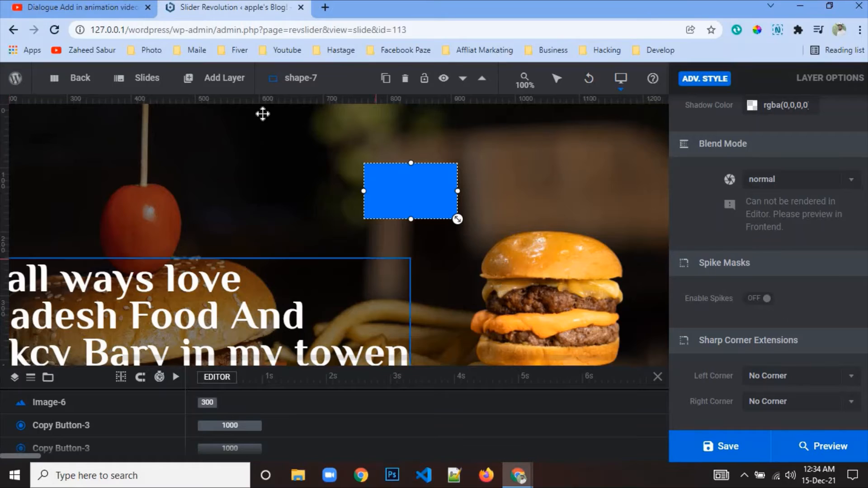
mouse_move(212, 90)
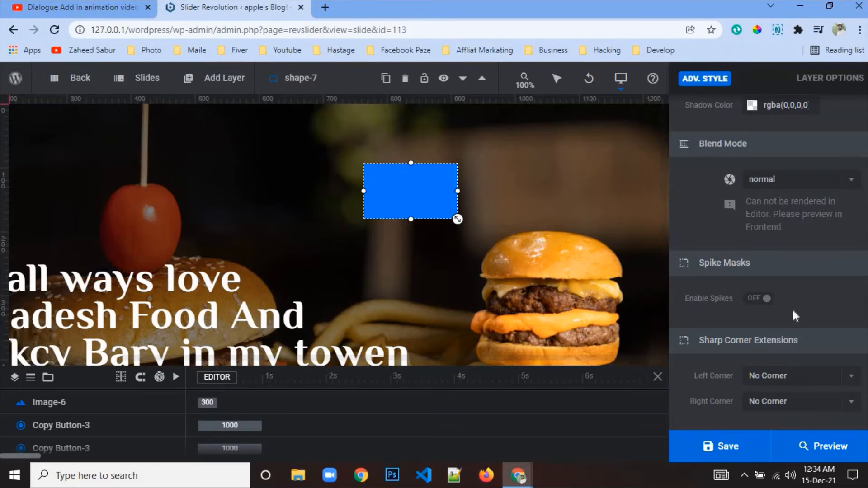
scroll(777, 280, up, 10)
click(738, 160)
scroll(734, 285, down, 3)
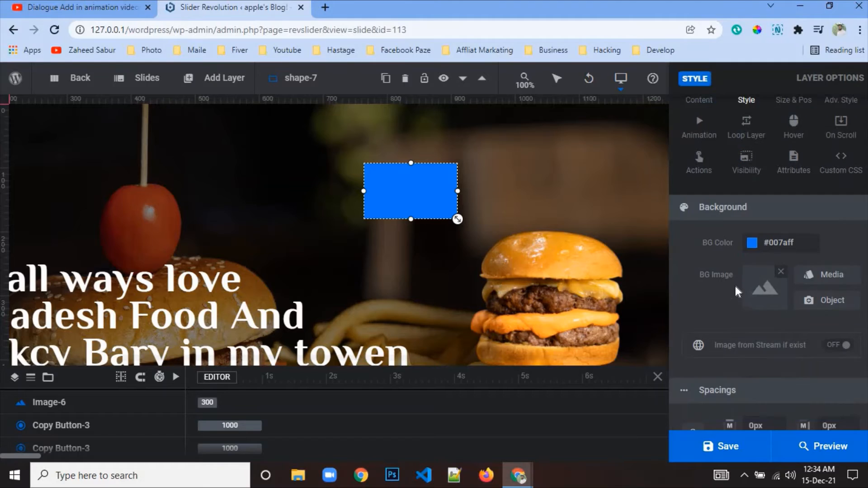
scroll(734, 283, down, 5)
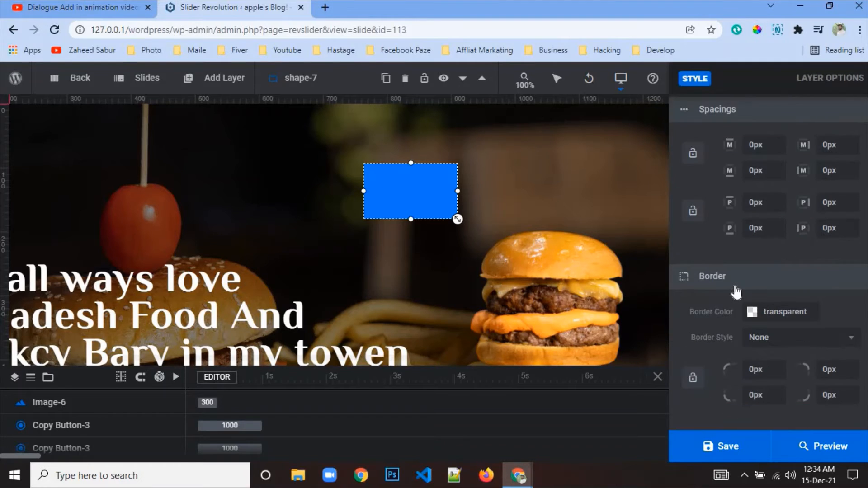
scroll(734, 282, up, 8)
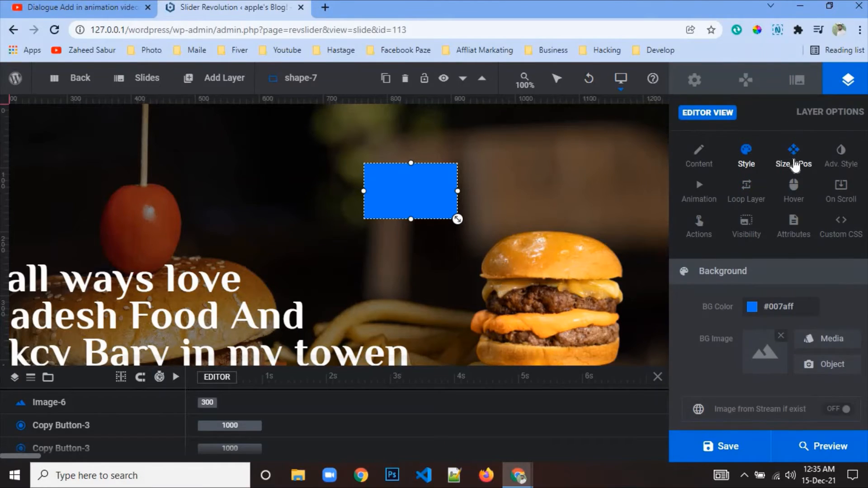
click(793, 156)
scroll(795, 290, down, 3)
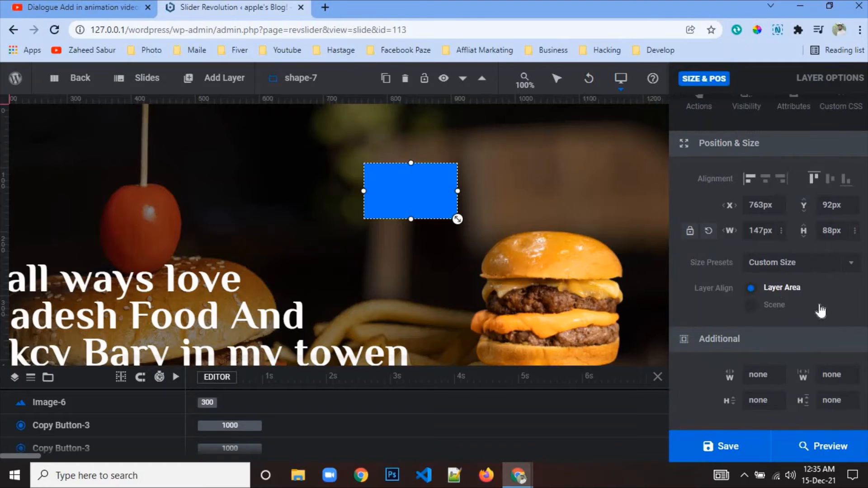
scroll(819, 305, down, 5)
scroll(810, 181, up, 8)
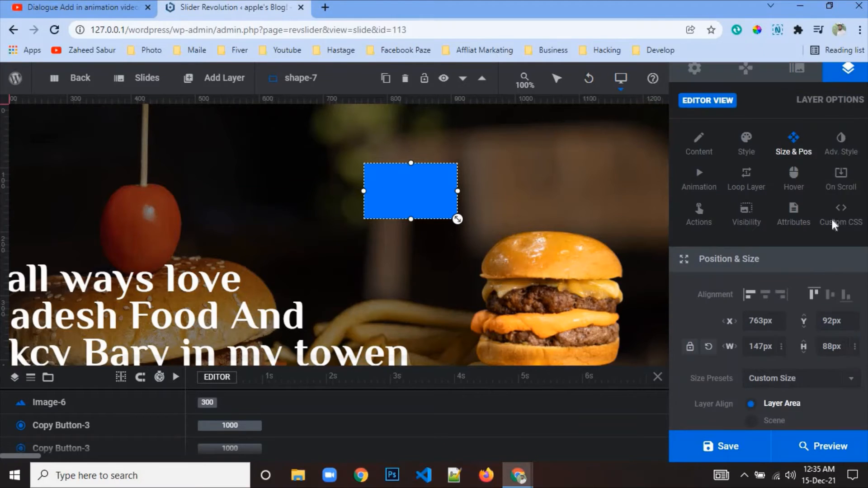
- Set the shape's box shadow blur to 100 px and try switching the shadow effect on and off
click(845, 151)
scroll(785, 388, down, 2)
scroll(786, 384, down, 4)
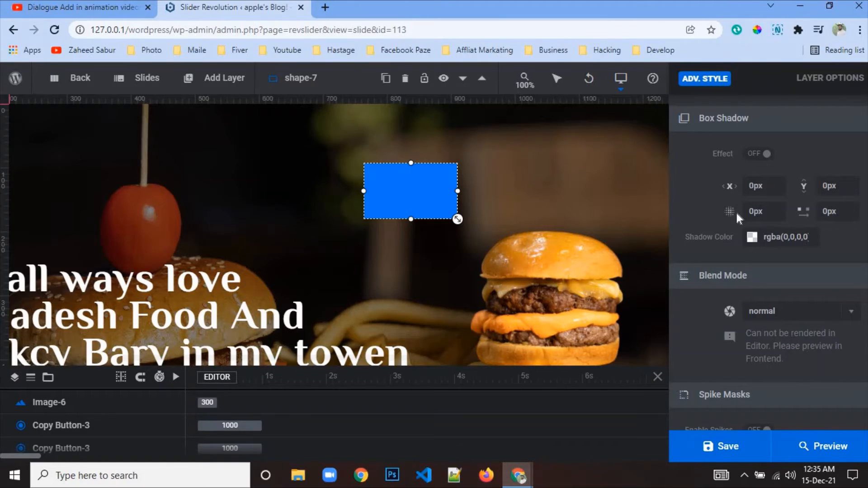
click(753, 211)
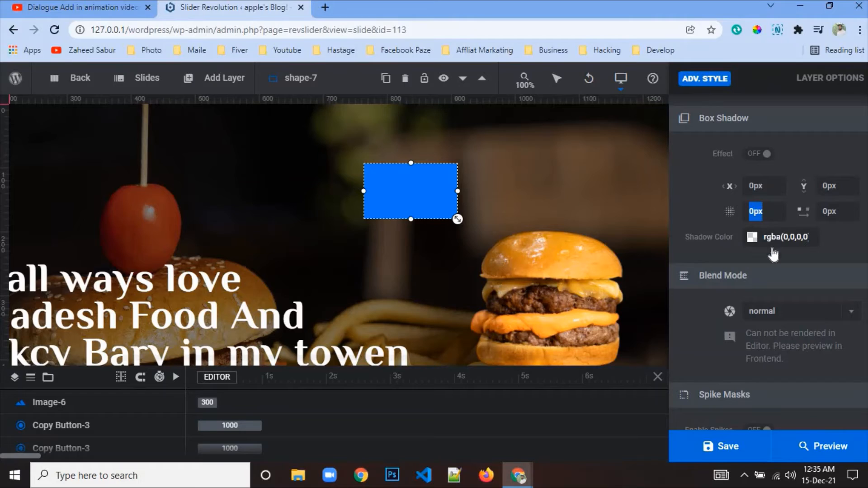
click(764, 154)
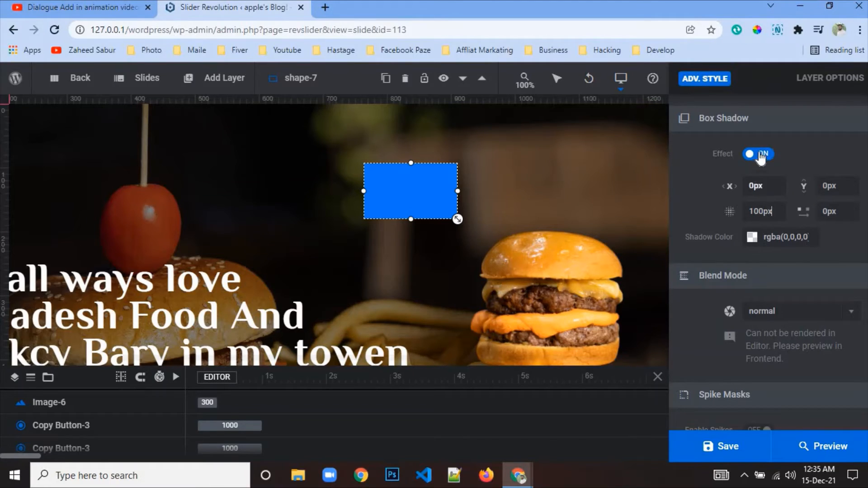
click(761, 155)
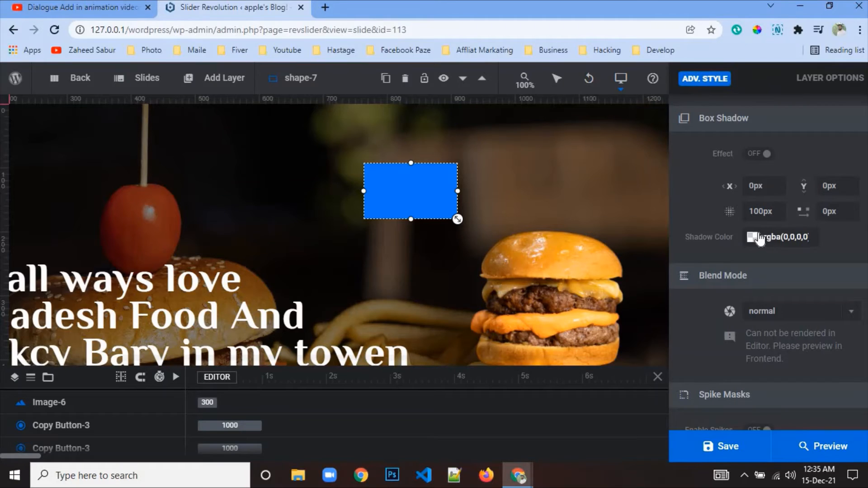
double_click(759, 211)
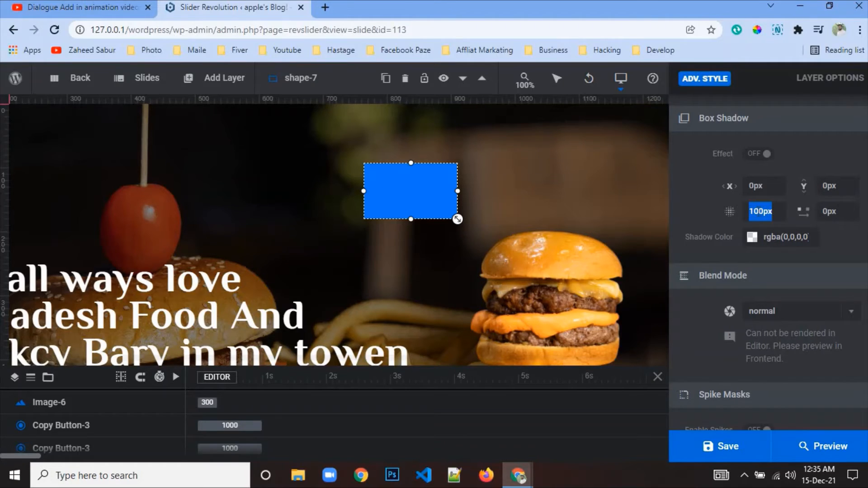
- Set the shape's box shadow colour to the blue preset #007aff and enable the shadow effect
click(752, 239)
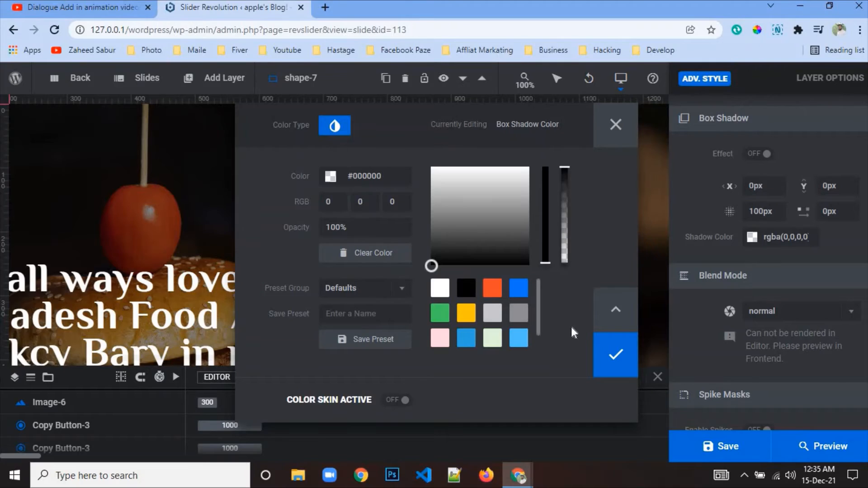
click(519, 288)
click(616, 354)
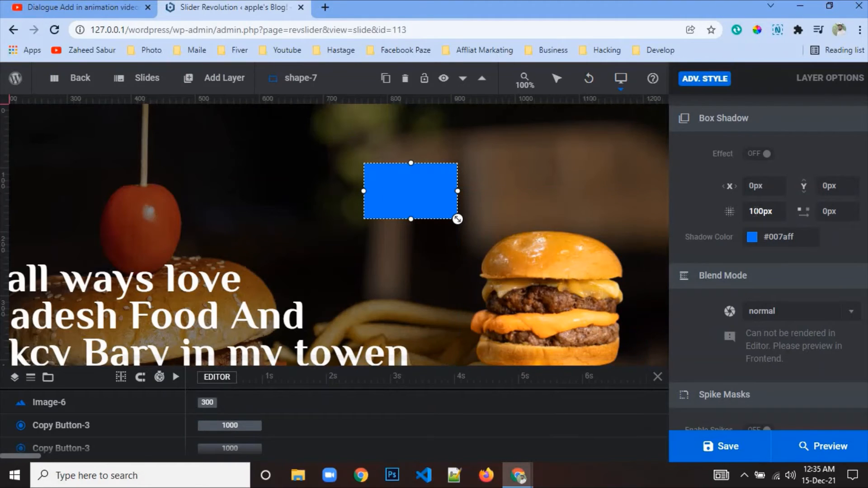
double_click(756, 211)
click(761, 154)
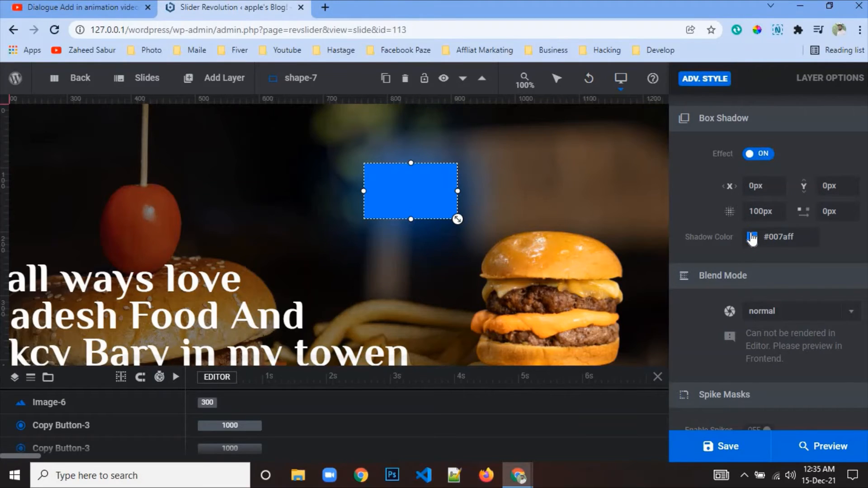
- Sample the burger's orange-yellow tone with the ColorPick Eyedropper, copy its hex code F8B344 and close the picker
click(757, 32)
click(584, 260)
key(ctrl+c)
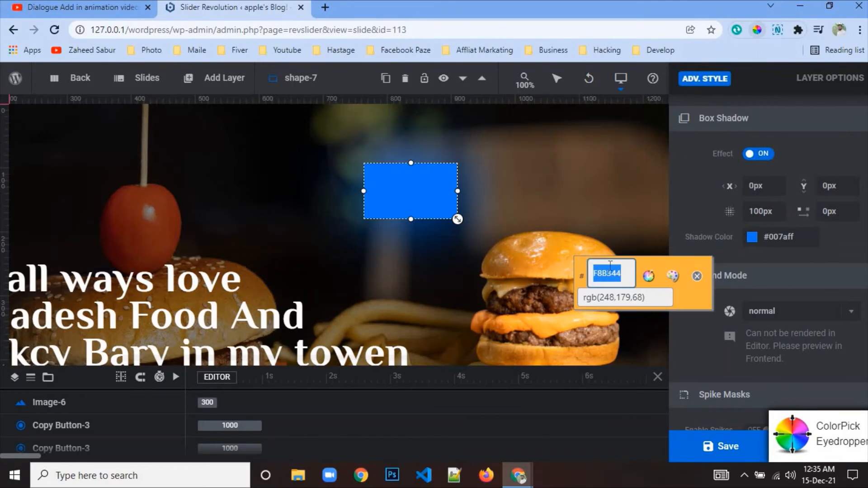
right_click(610, 266)
click(709, 272)
click(697, 277)
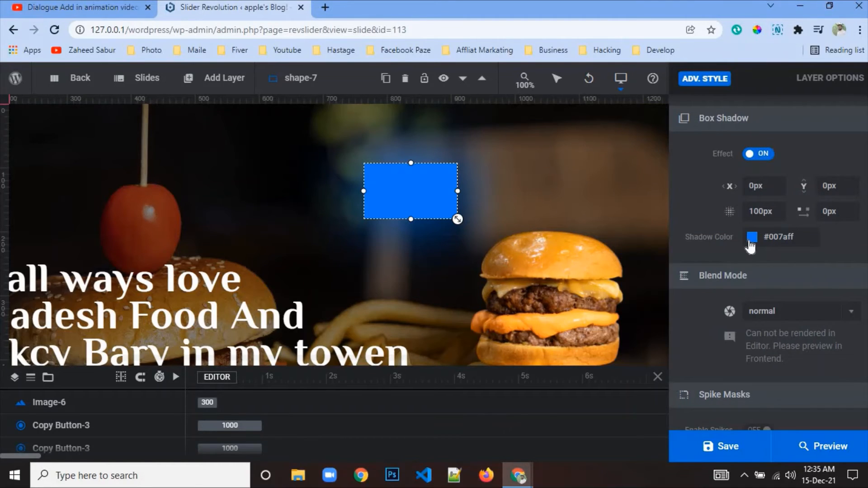
- Replace the shape's box shadow colour with the copied #f8b344 and apply it
click(751, 237)
click(362, 175)
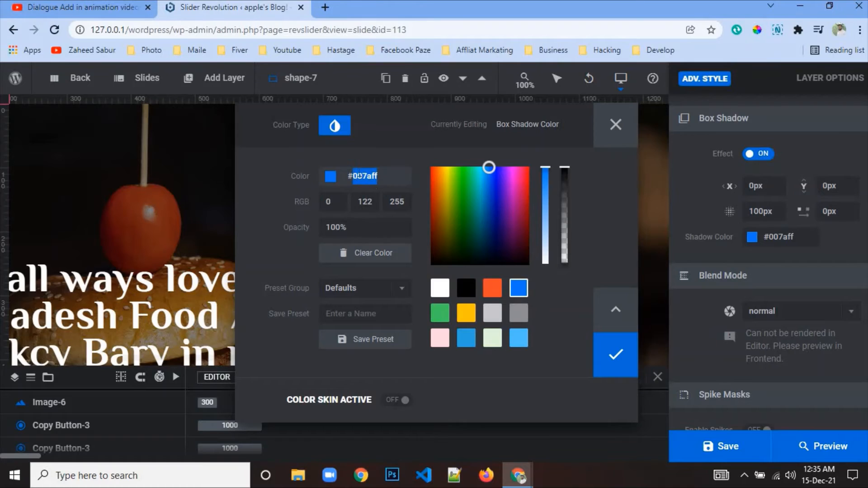
right_click(362, 176)
click(387, 232)
click(611, 356)
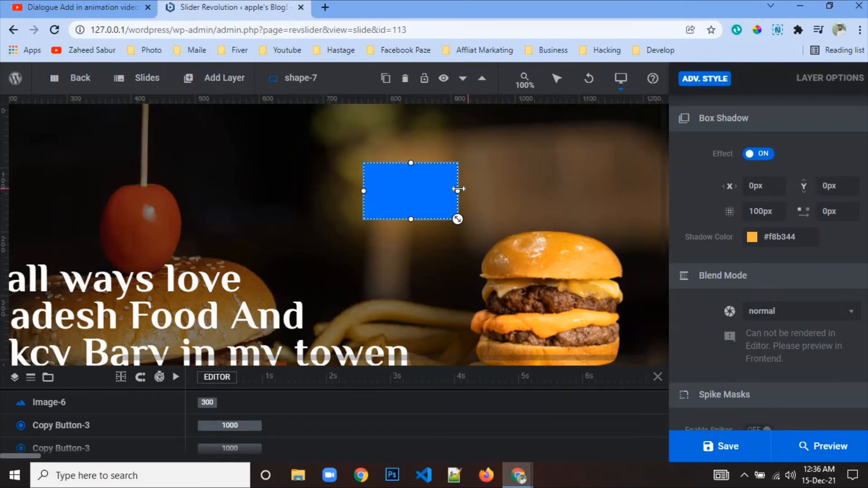
- Shrink the blue shape to about 49 by 38 px
drag(458, 189, 379, 186)
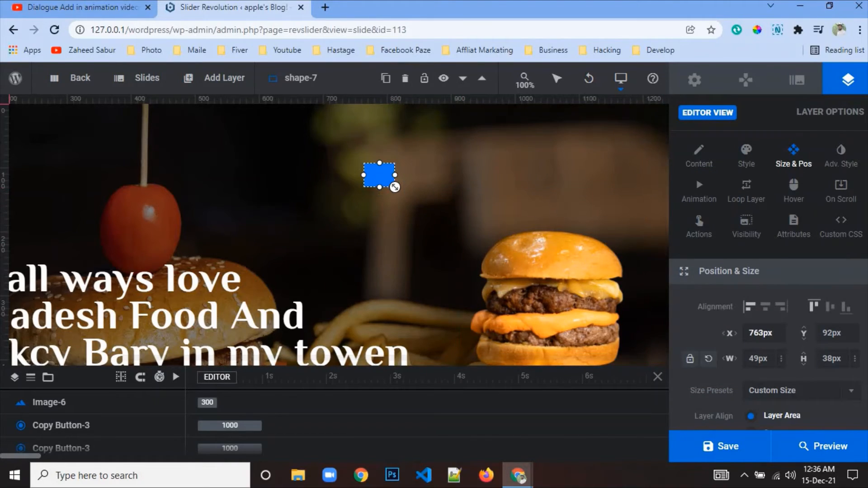
scroll(786, 316, down, 5)
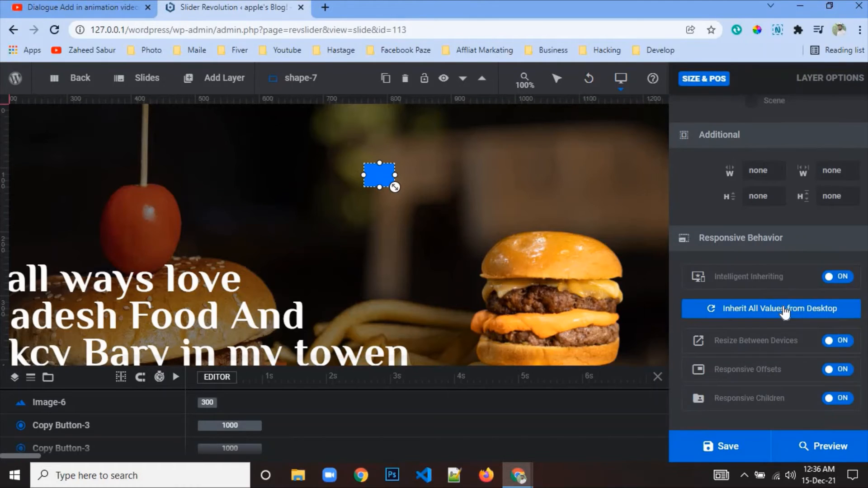
scroll(782, 313, up, 5)
- Link the shape's four border radii, round the corners, and increase its height to about 50 px to form a circle
click(745, 162)
scroll(768, 304, down, 4)
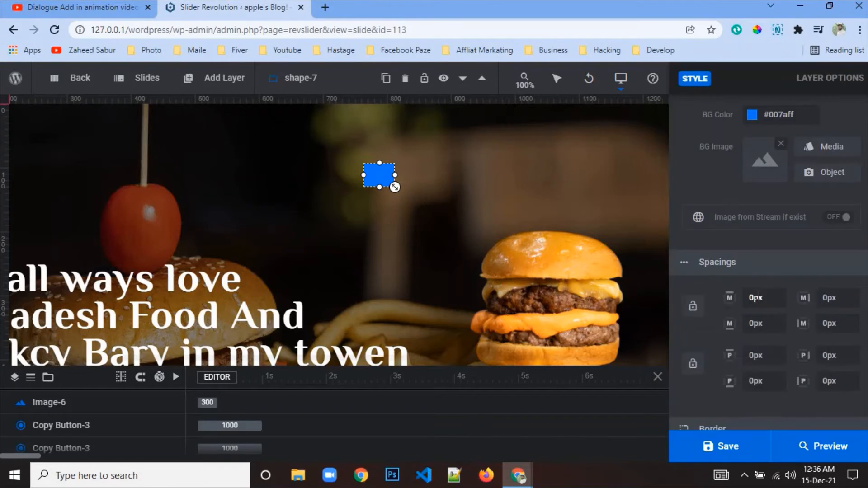
scroll(758, 298, down, 3)
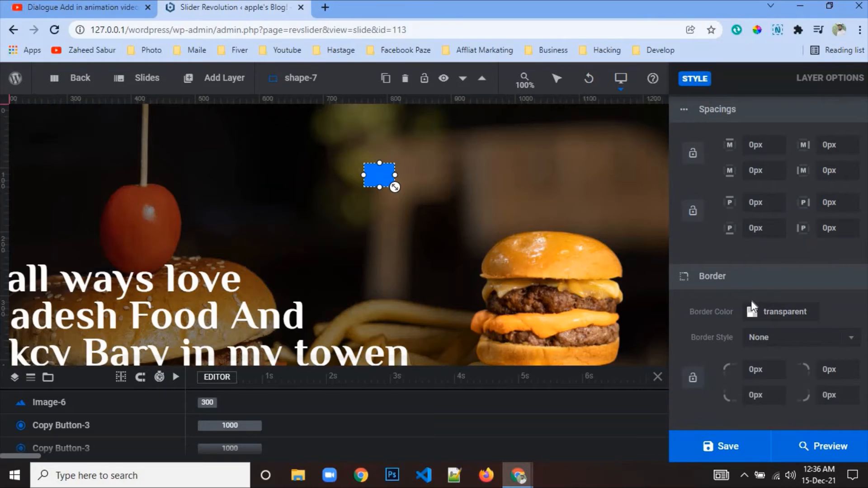
click(693, 377)
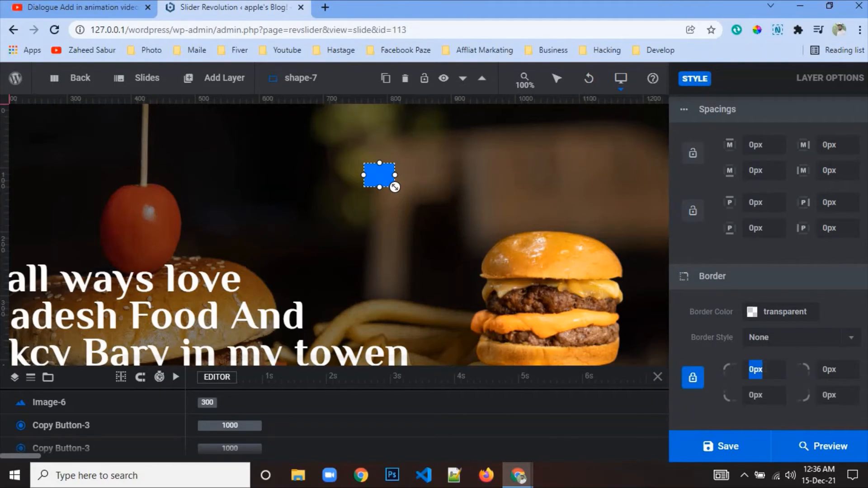
text(5)
click(770, 370)
text(5)
scroll(774, 262, up, 5)
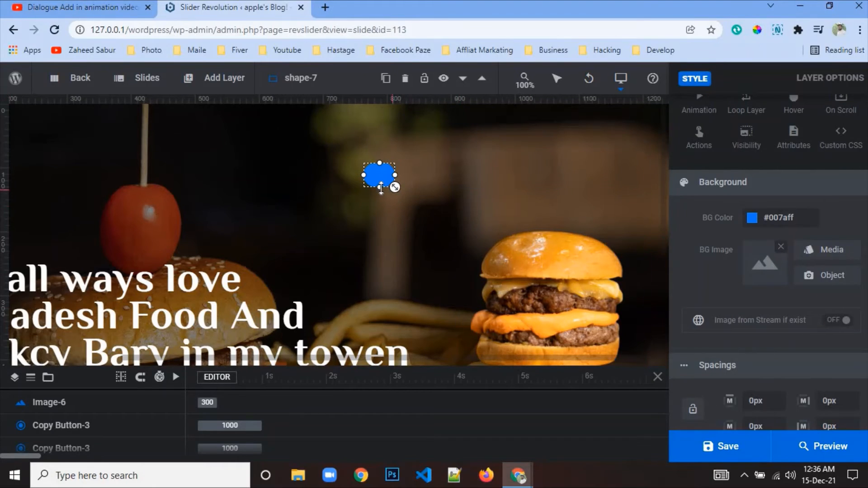
drag(378, 187, 379, 195)
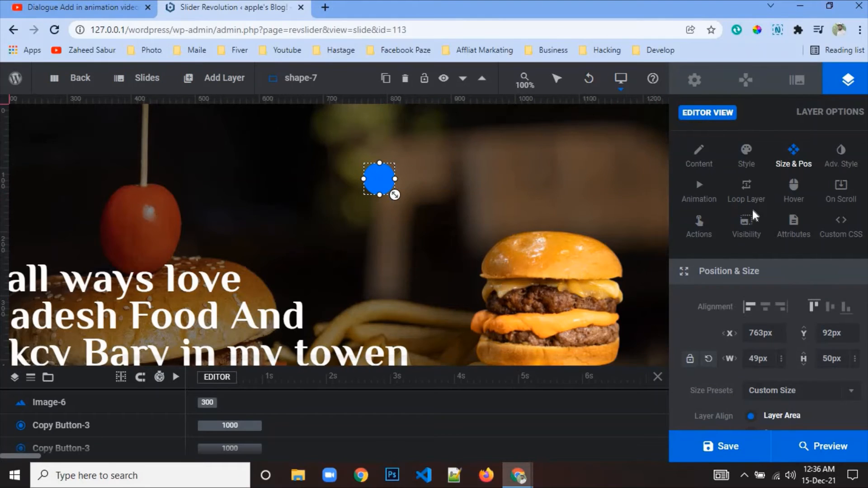
- Set the circle's box shadow X and Y offsets to 50px
click(840, 156)
scroll(768, 272, down, 3)
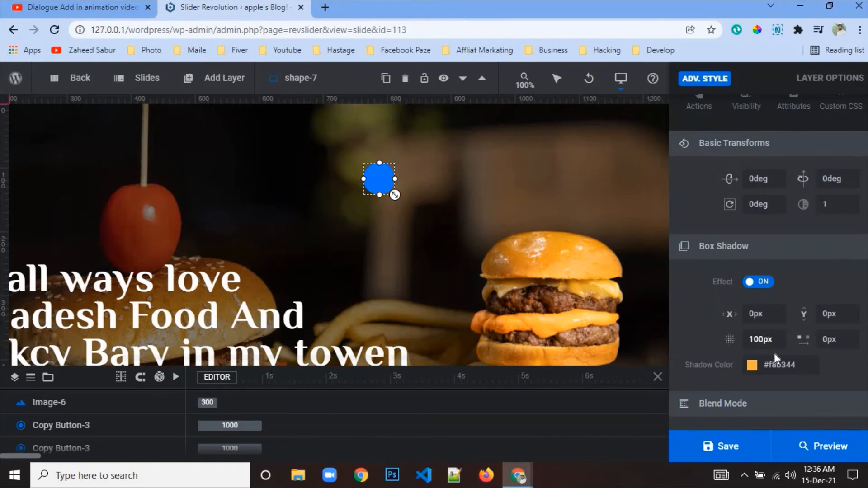
double_click(756, 314)
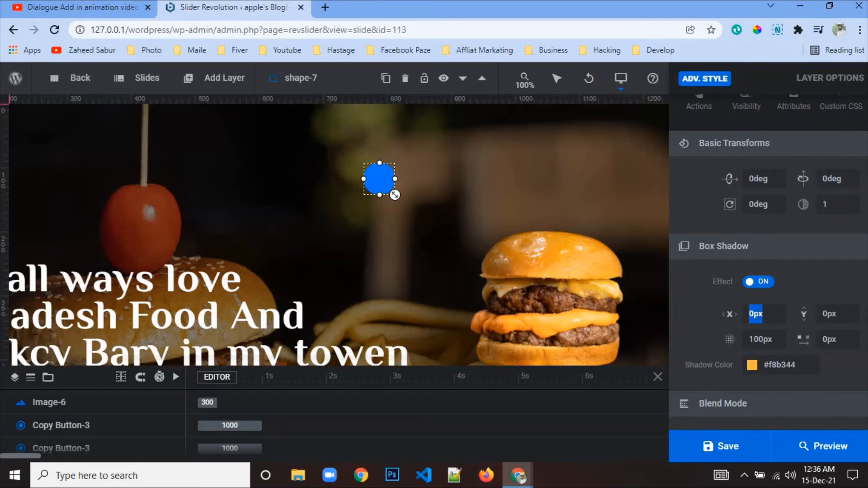
text(50px)
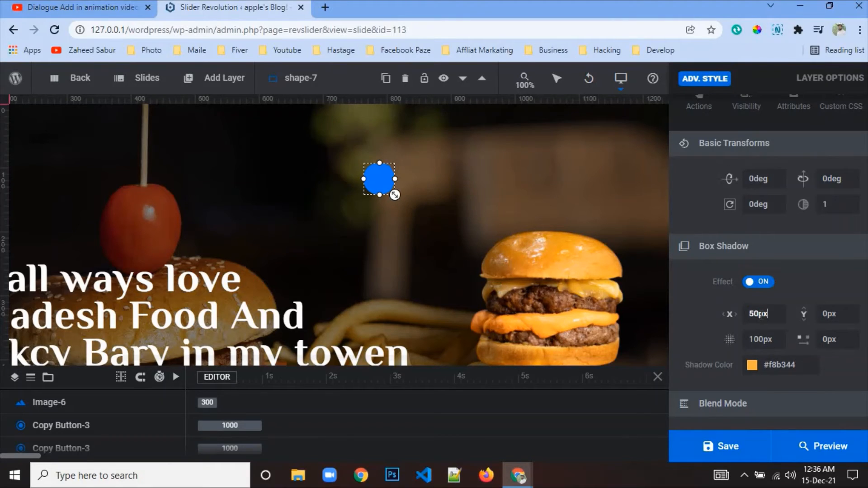
double_click(829, 313)
text(50px)
- Recolour the circle's box shadow with the orange-red preset #ff3a2d and set its spread to 50px
click(752, 365)
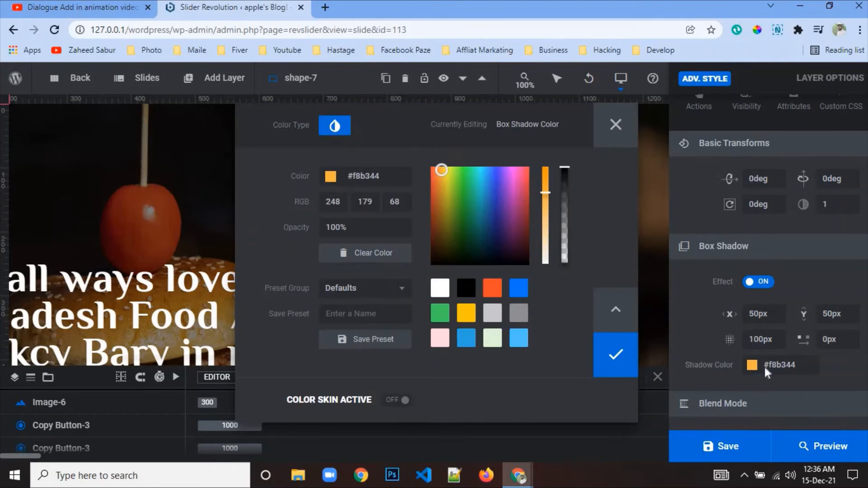
click(492, 287)
click(613, 351)
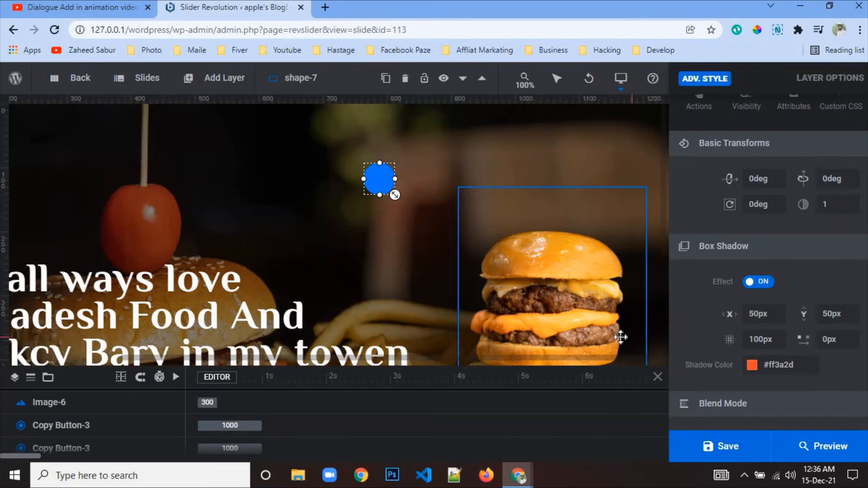
click(828, 339)
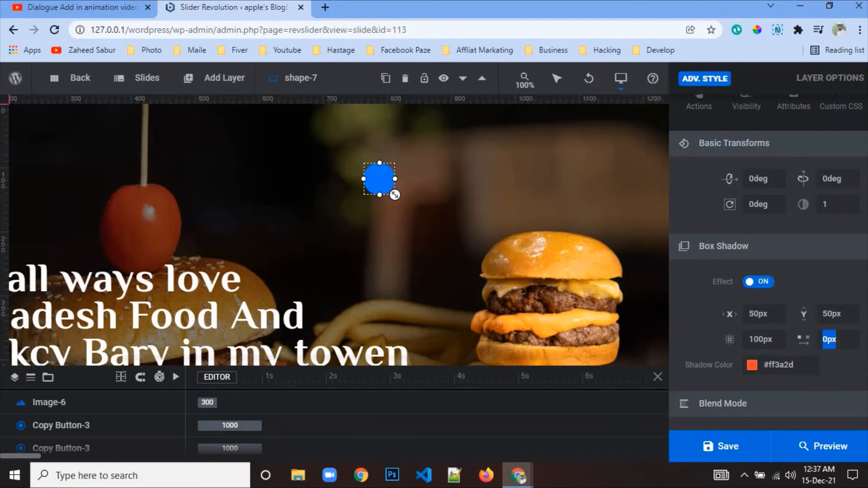
text(50)
key(Return)
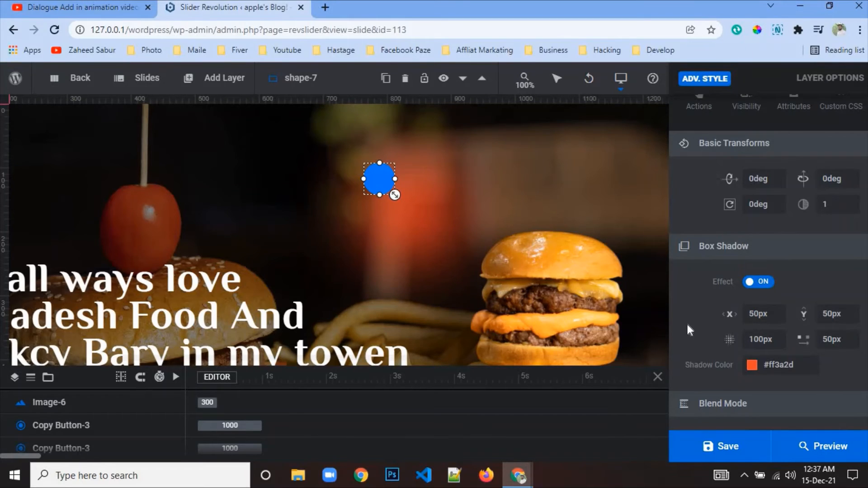
- Set the circle's box shadow X and Y offsets to 100px
click(763, 313)
text(100)
key(Return)
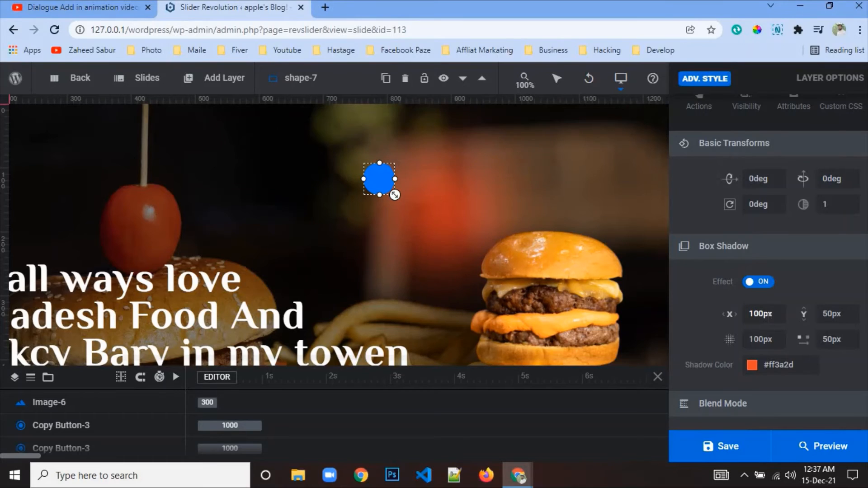
click(823, 314)
text(100)
key(Return)
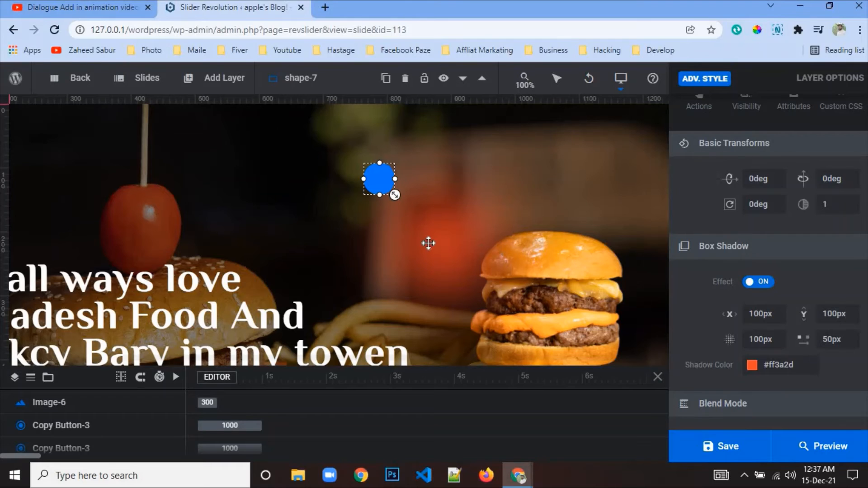
- Nudge the circle slightly up and left, and try shadow blurs of 200px and 50px before returning to 100px
mouse_move(379, 185)
mouse_down()
mouse_move(460, 246)
mouse_move(370, 174)
mouse_up()
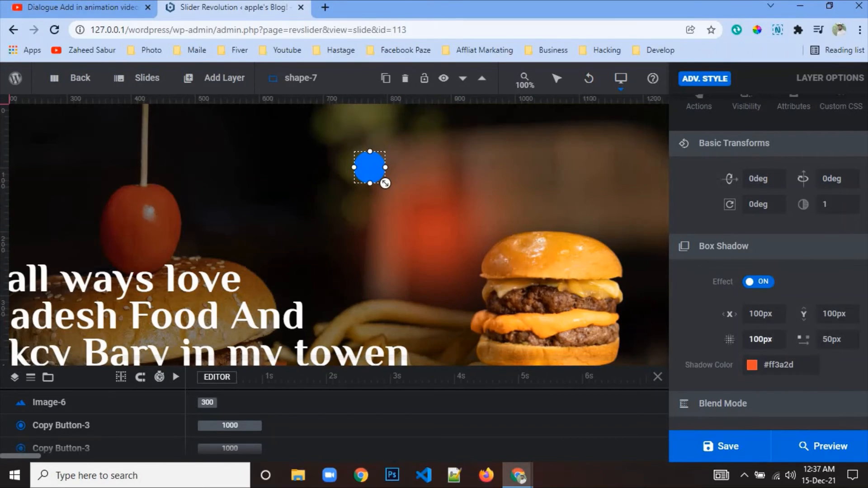
double_click(771, 339)
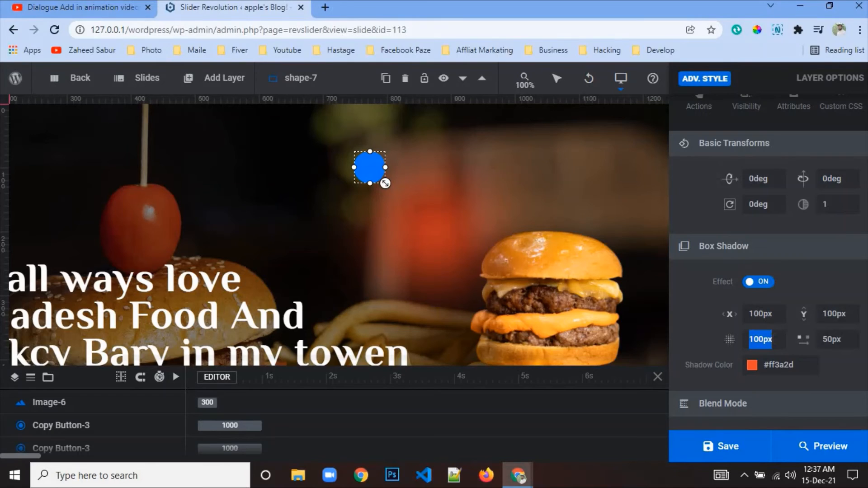
text(200)
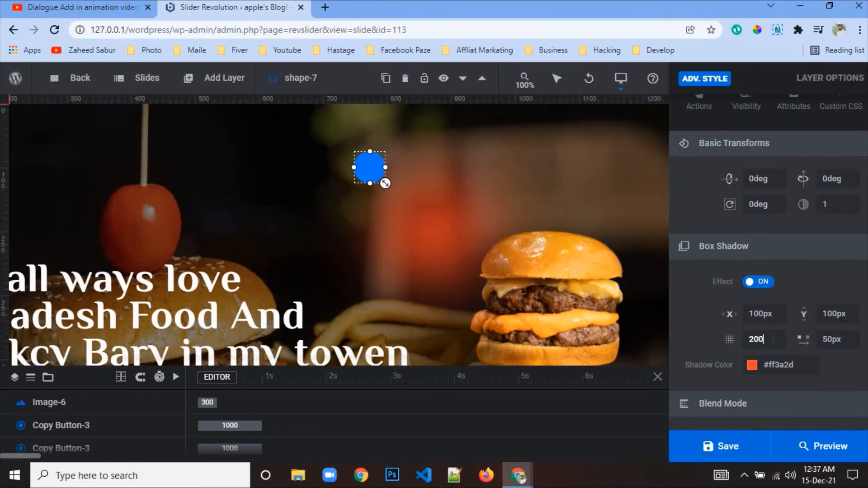
text(px)
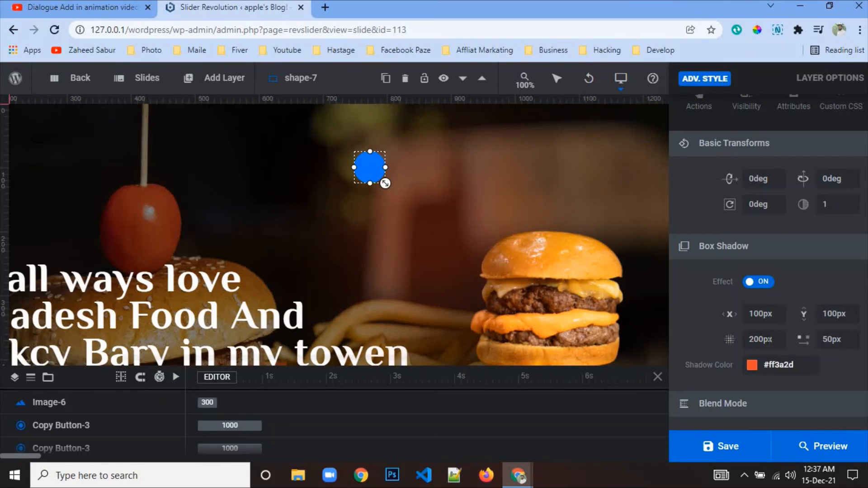
double_click(771, 339)
text(50px)
double_click(769, 343)
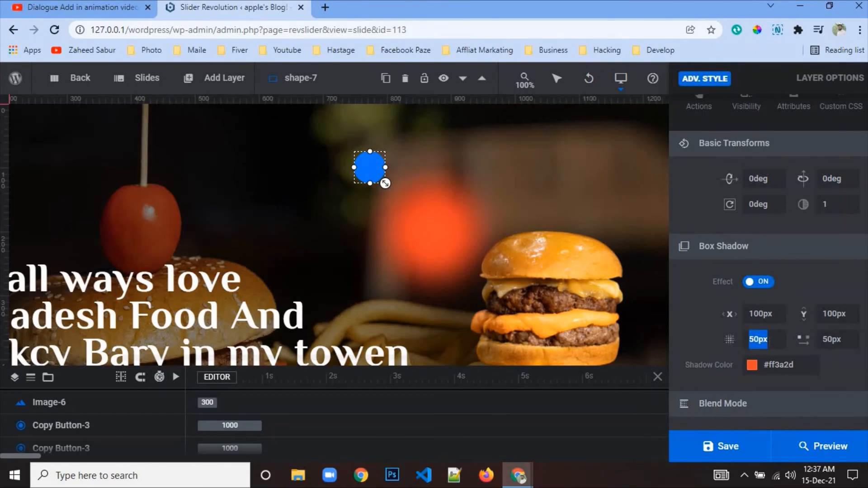
text(100)
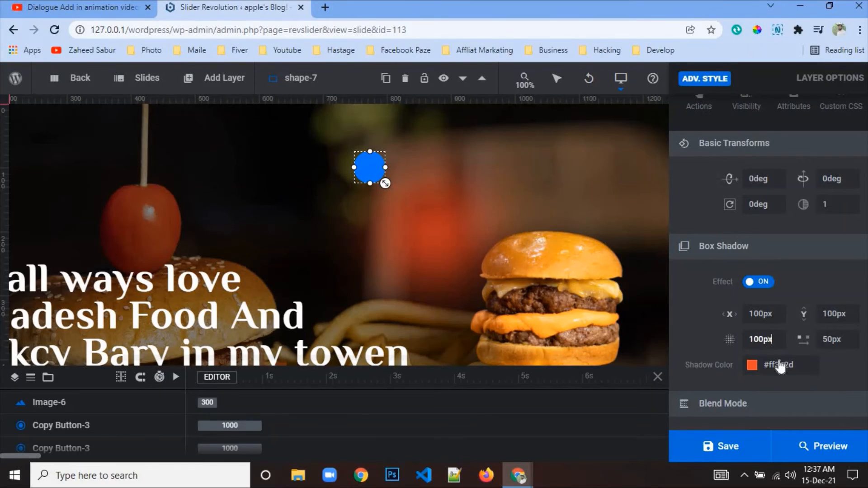
- Set the box shadow's spread to 100px and replace its colour with the copied #f8b344
double_click(831, 340)
text(100)
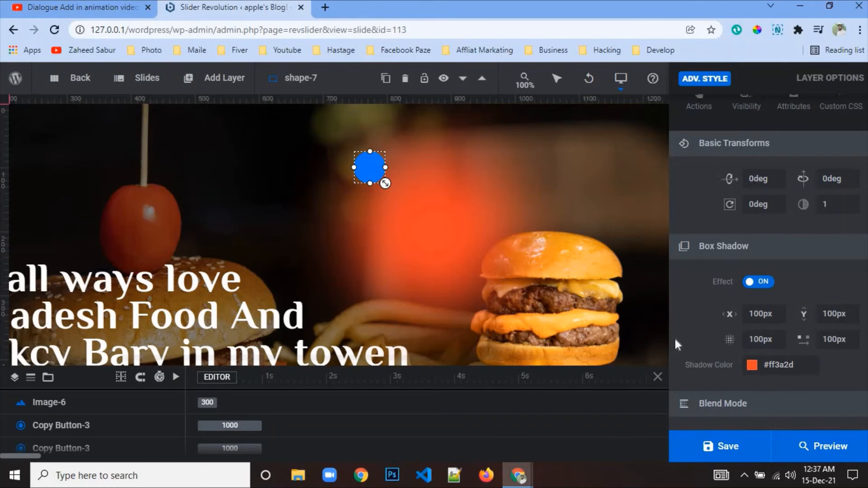
click(768, 365)
right_click(369, 174)
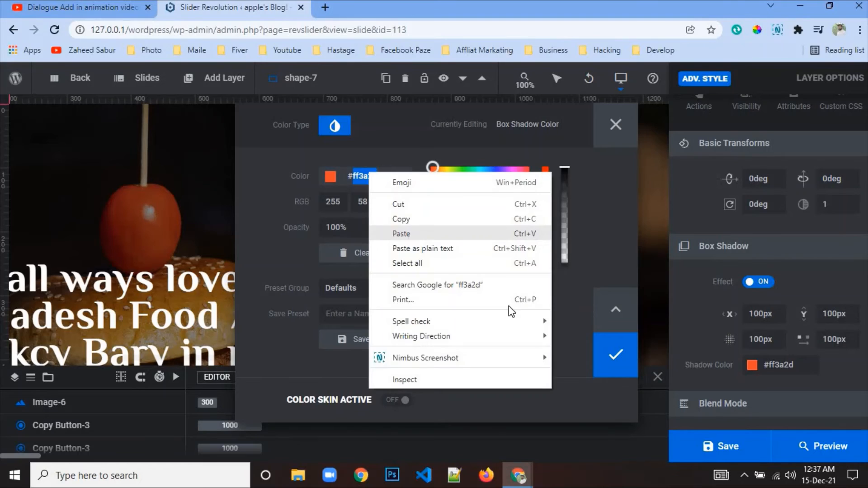
click(409, 236)
click(615, 355)
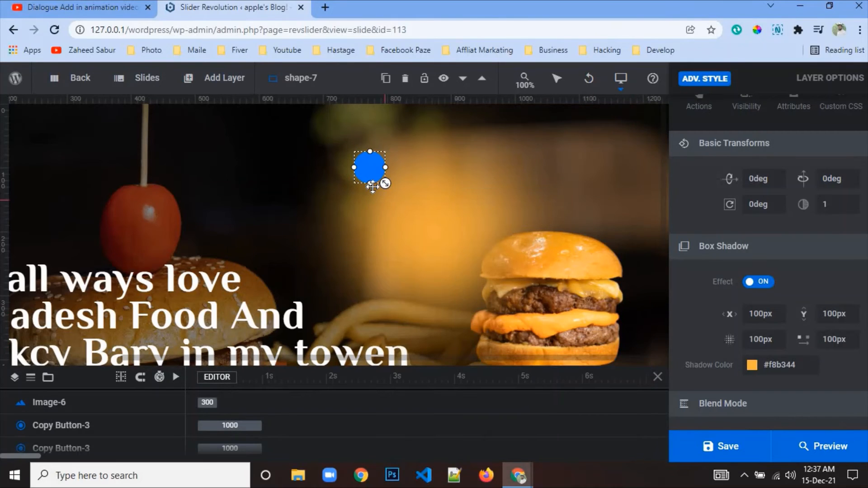
- Make the circle's blue background fully transparent with 0% opacity and apply it
scroll(709, 204, up, 3)
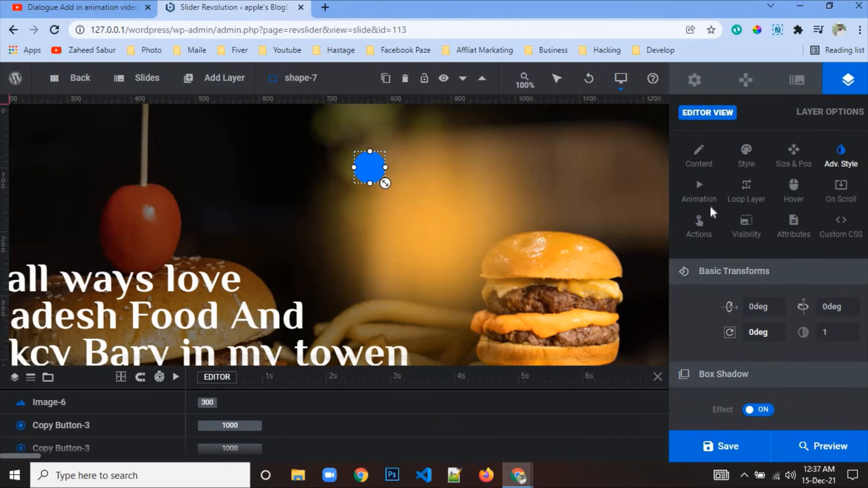
click(698, 155)
click(745, 158)
scroll(752, 235, down, 3)
click(747, 187)
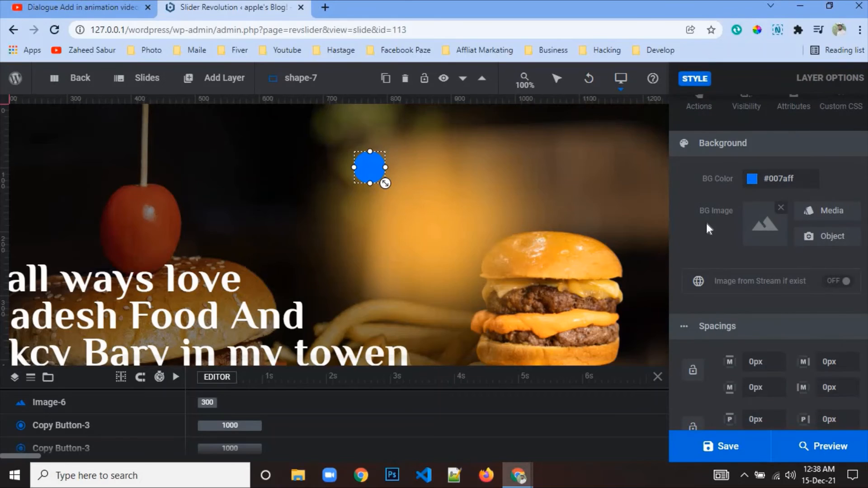
drag(565, 167, 565, 264)
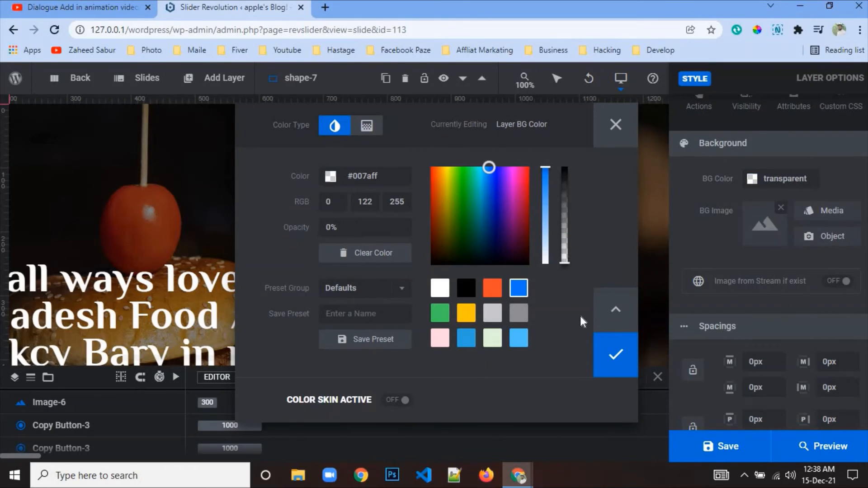
click(614, 353)
- Fill the circle's background with white #ffffff and move the circle to the upper-left edge of the burger
click(753, 181)
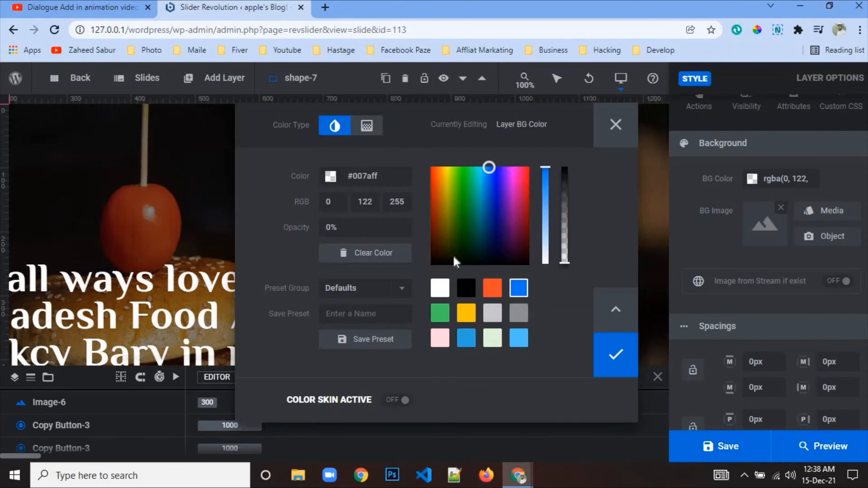
click(440, 287)
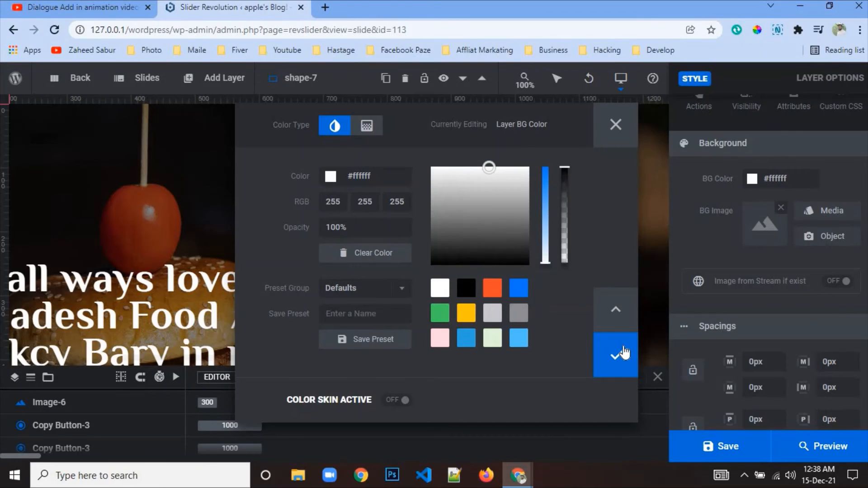
click(618, 354)
drag(372, 168, 485, 240)
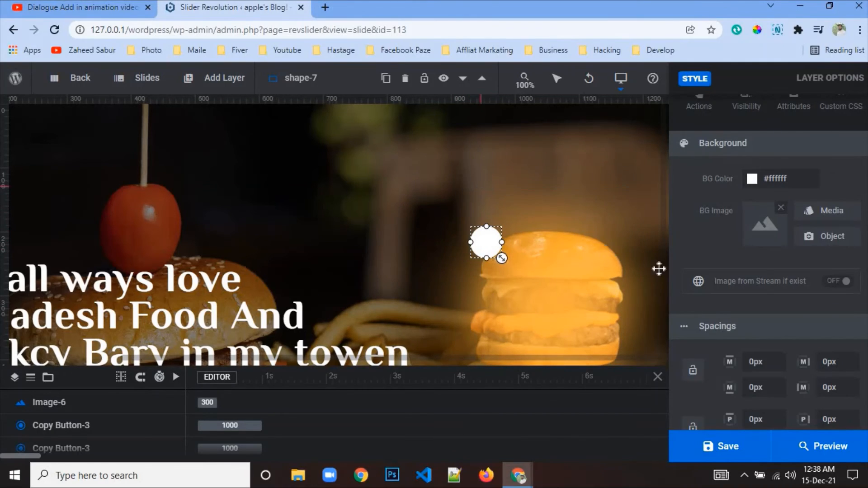
- Lower the white background colour's opacity to 0% so only the circle's shadow glow remains
click(751, 179)
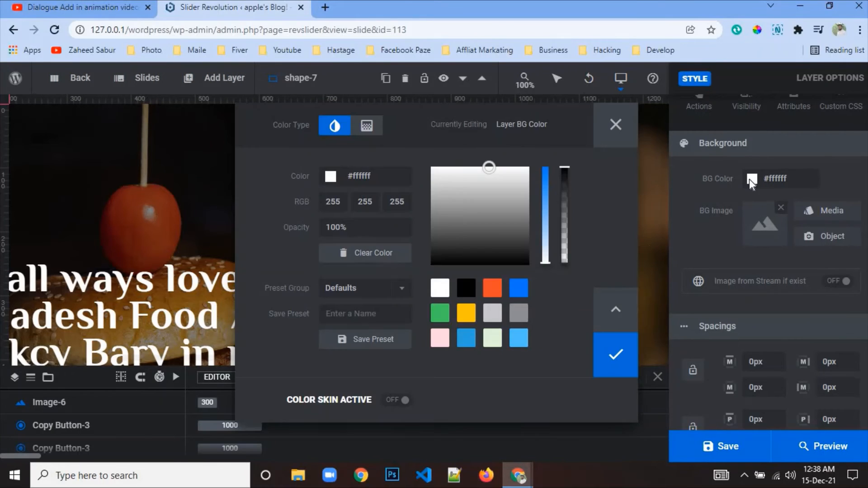
click(570, 225)
click(611, 355)
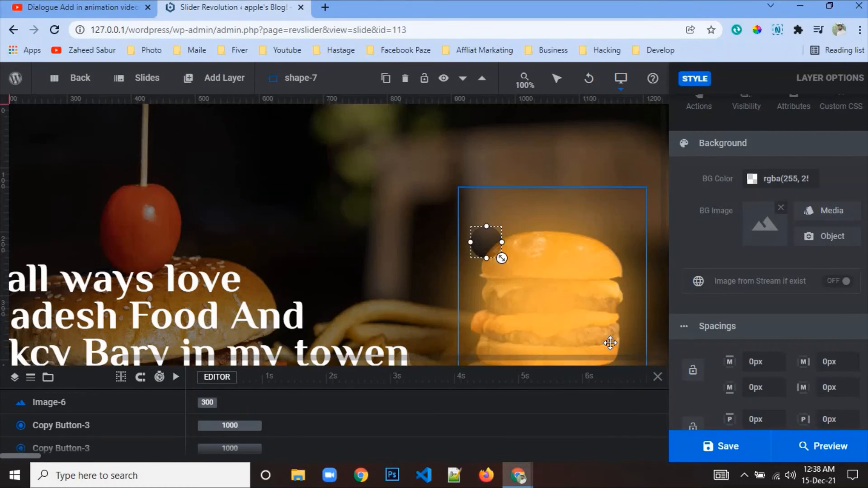
scroll(756, 355, up, 2)
scroll(750, 346, down, 4)
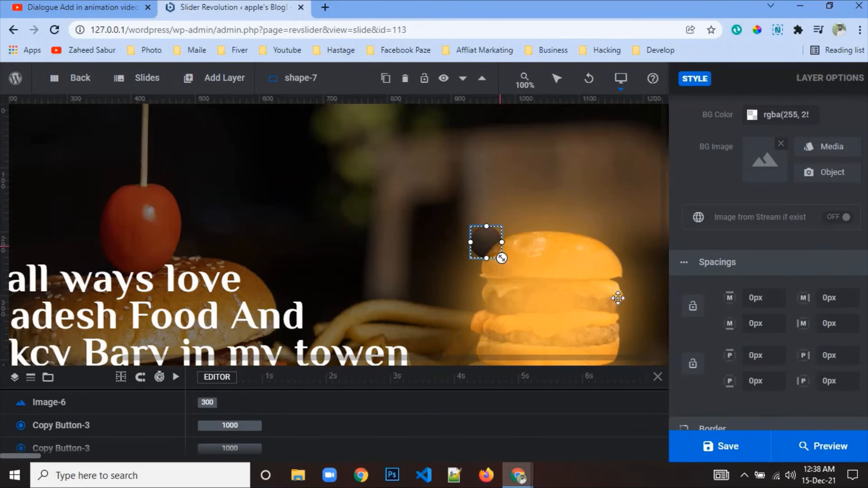
scroll(759, 254, up, 4)
click(752, 307)
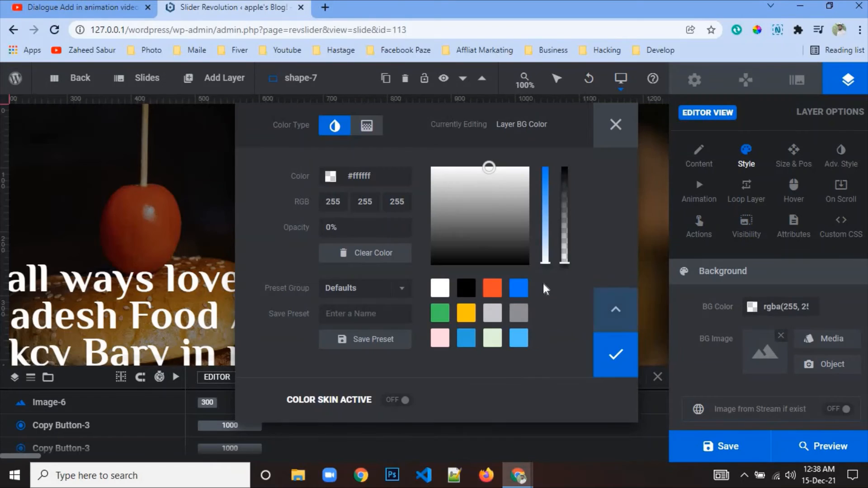
click(618, 357)
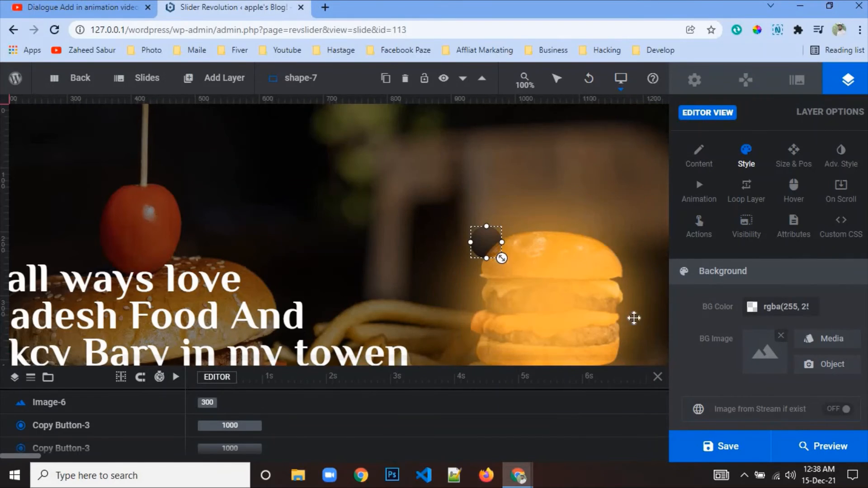
- Move the circle up and away from the burger to about X 828px, Y 116px
scroll(552, 299, down, 3)
scroll(310, 408, down, 5)
scroll(330, 398, up, 8)
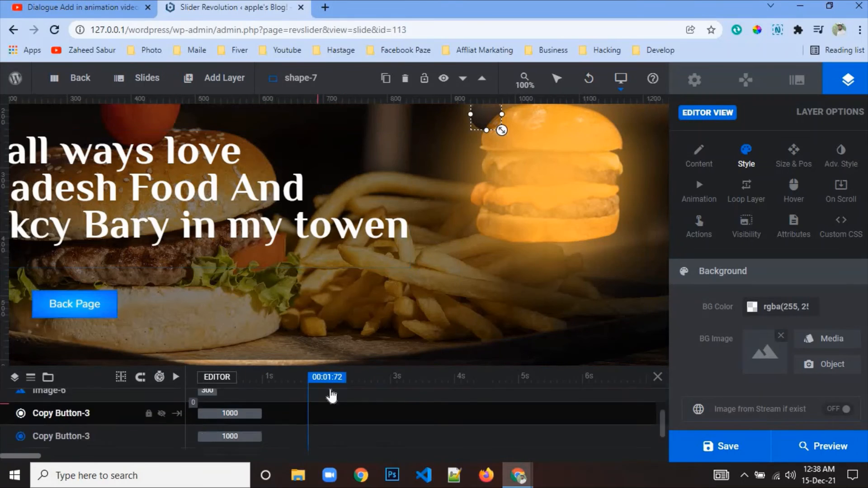
scroll(482, 244, up, 3)
drag(490, 245, 425, 193)
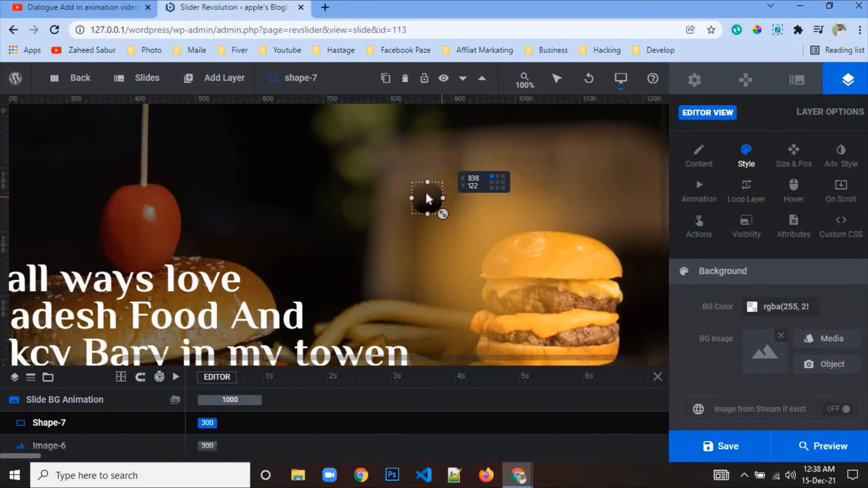
click(791, 158)
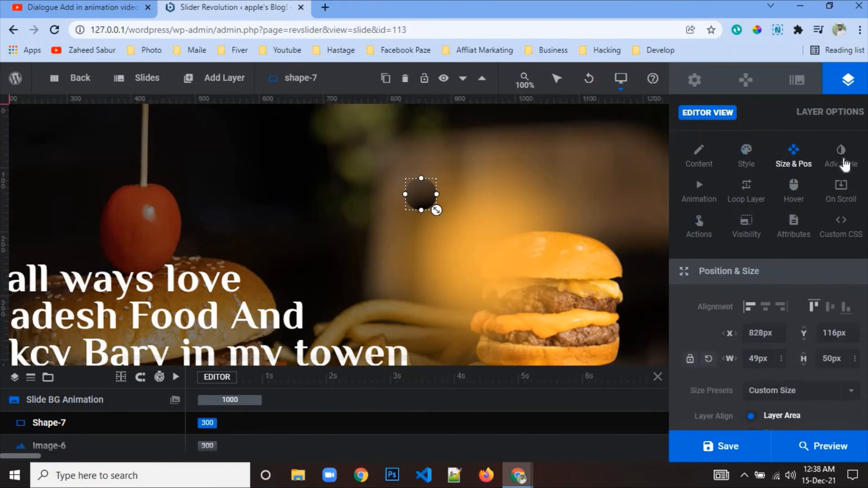
- Set the circle's box shadow X and Y offsets to 0px to centre the glow
click(840, 156)
scroll(825, 287, down, 3)
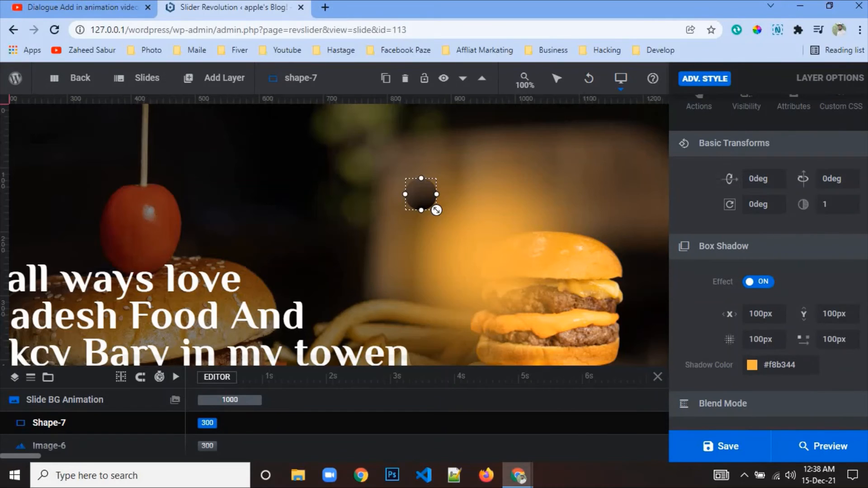
double_click(763, 313)
text(0px)
double_click(836, 313)
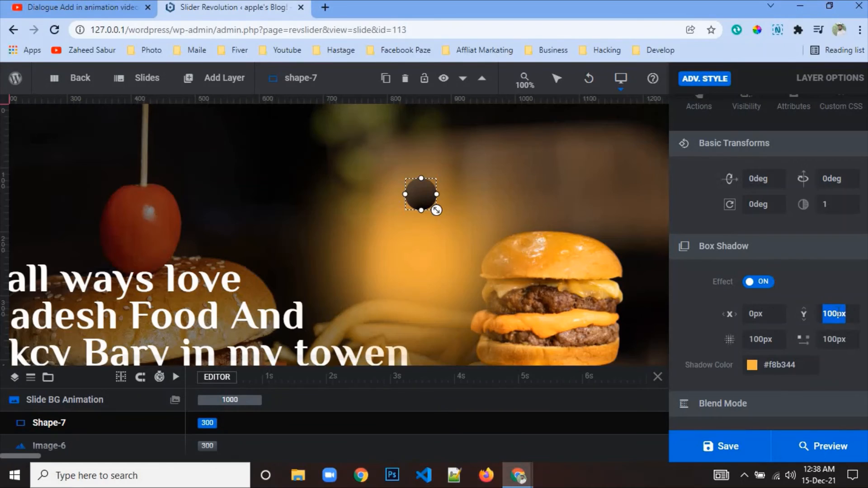
text(0px)
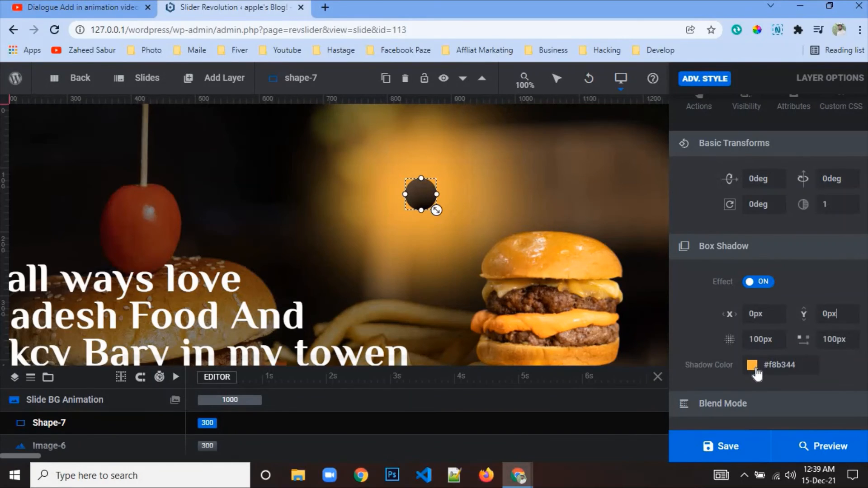
- Set the circle's background colour to #f8b344 so it matches the shadow glow
scroll(737, 350, up, 3)
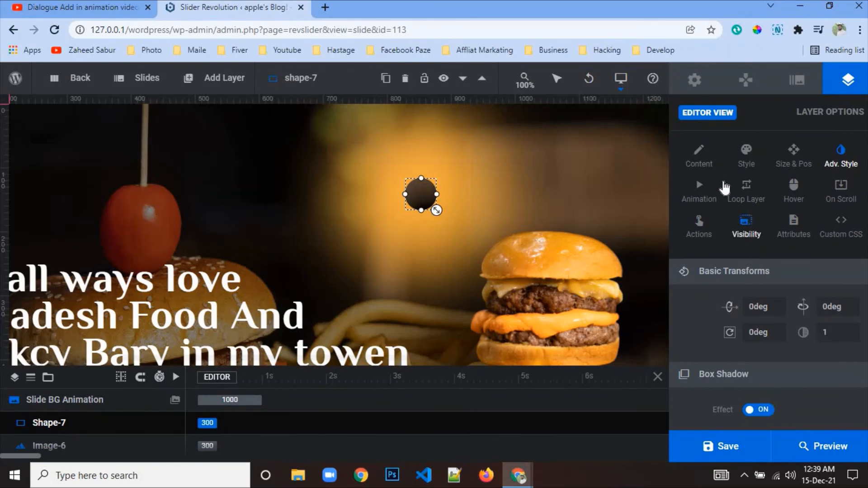
click(746, 163)
click(751, 307)
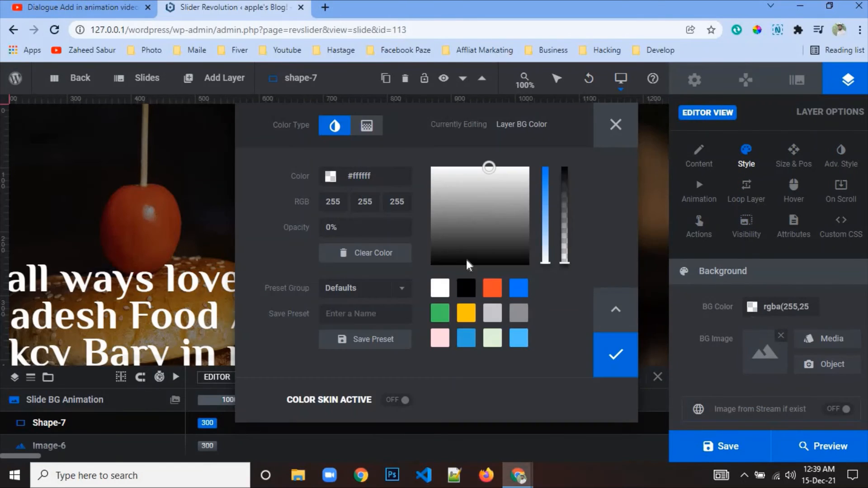
double_click(374, 175)
right_click(374, 176)
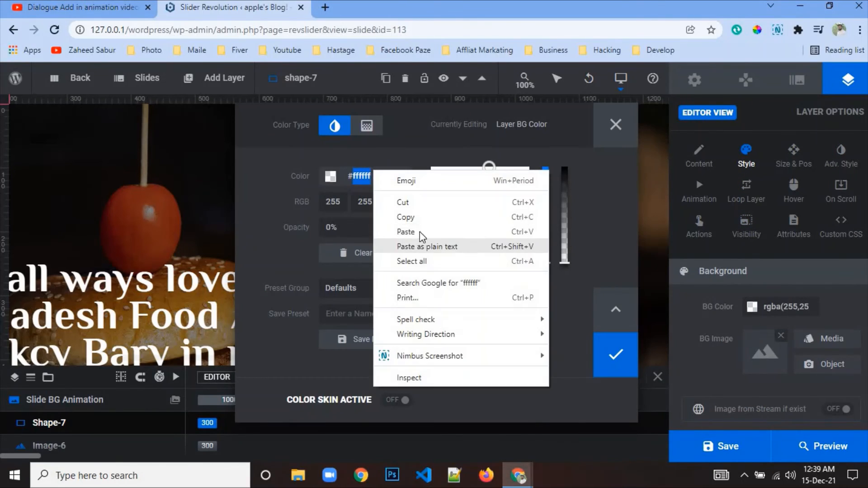
click(420, 233)
click(607, 355)
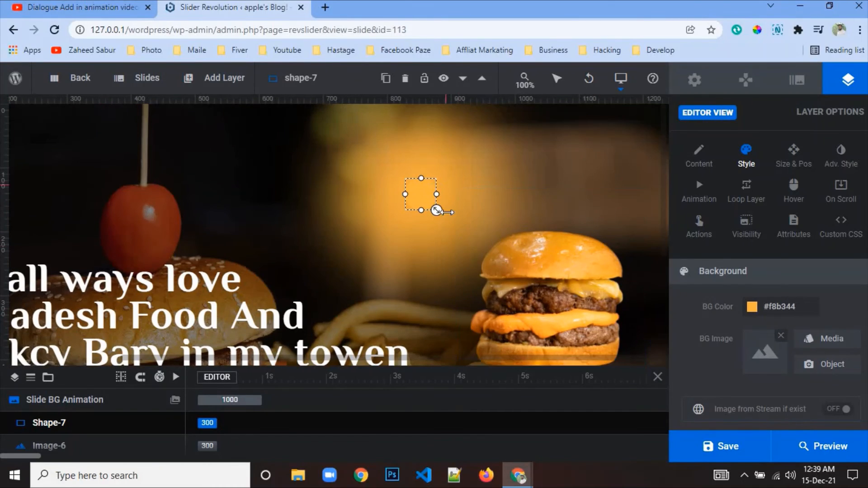
- Move the glowing circle onto the middle of the burger at about X 1014px, Y 283px
drag(437, 211, 541, 301)
scroll(455, 217, down, 2)
scroll(455, 217, down, 2)
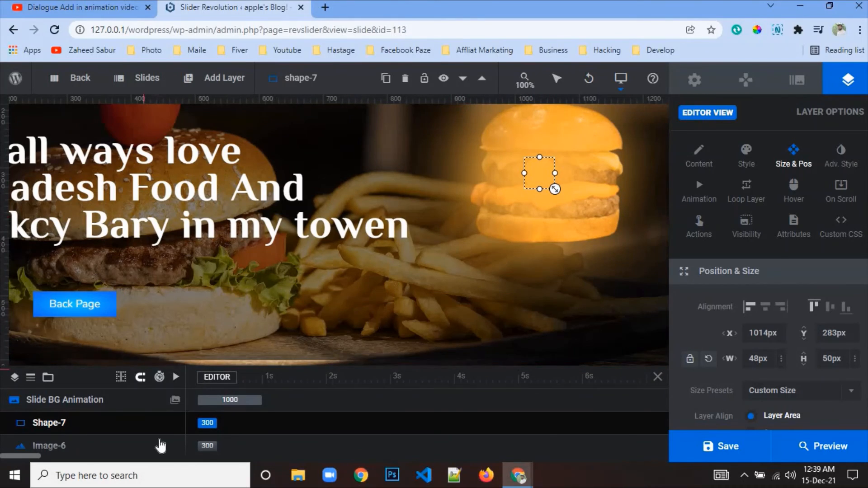
- Reorder the Shape-7 layer to sit between the Copy Button-3 layers and Text-1, behind the burger, and save the slide
drag(162, 362, 171, 253)
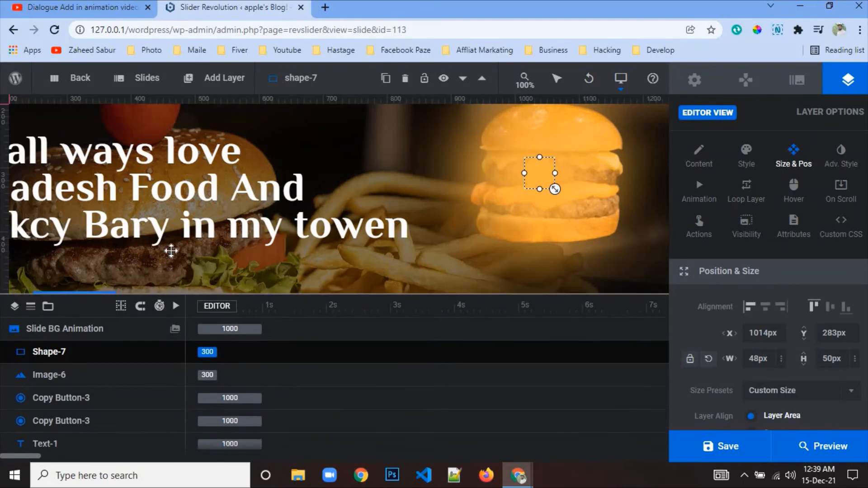
drag(70, 316, 90, 424)
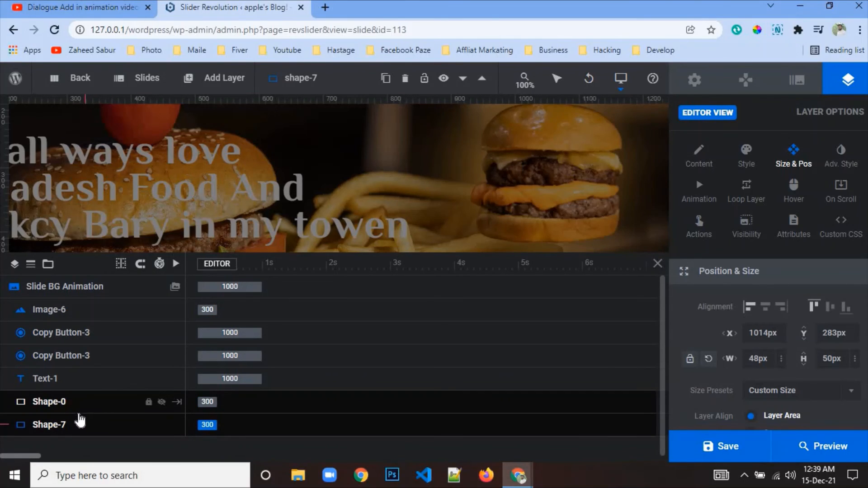
drag(81, 426, 81, 364)
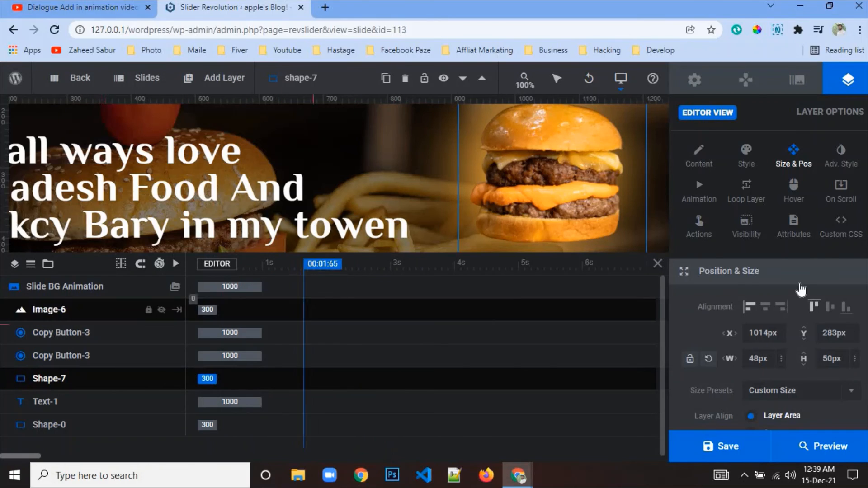
click(720, 447)
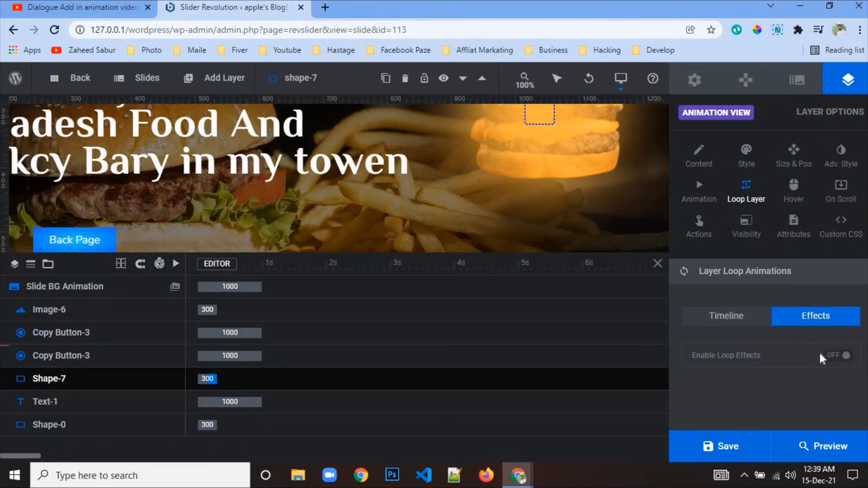
- Try the Hover loop template from Slide and Hover on the Shape-7 layer and save the slide
click(825, 360)
scroll(813, 348, down, 4)
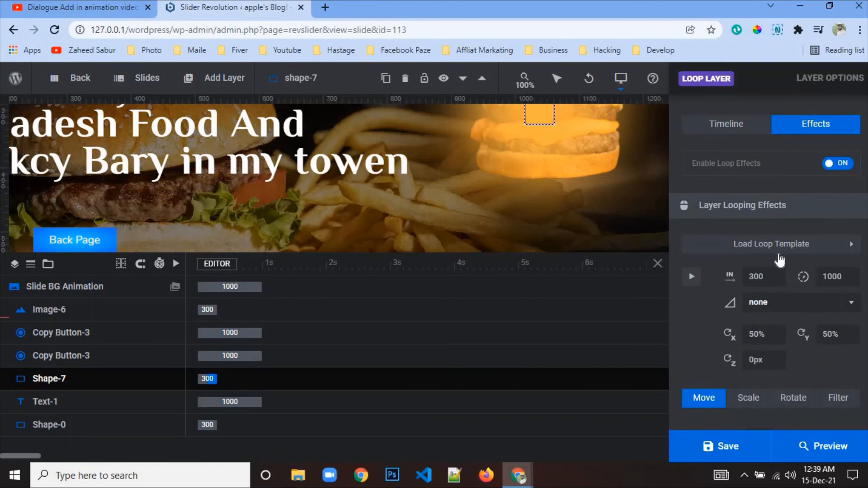
click(775, 246)
scroll(777, 290, down, 2)
click(757, 320)
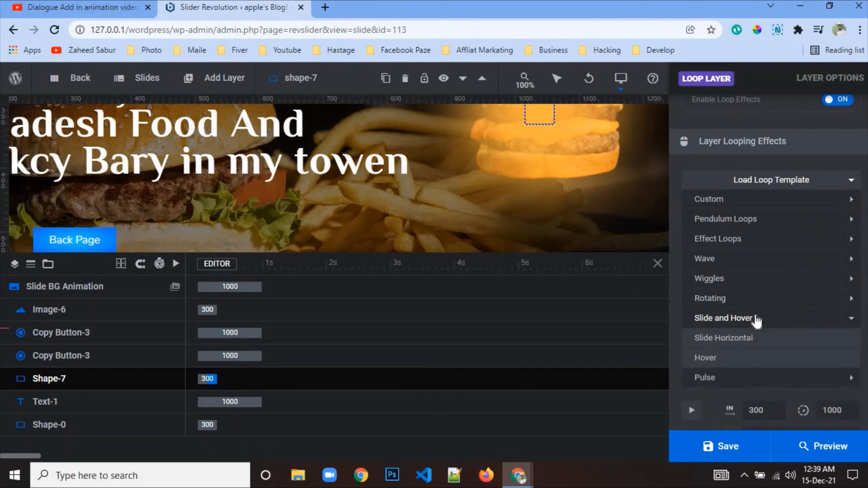
click(747, 364)
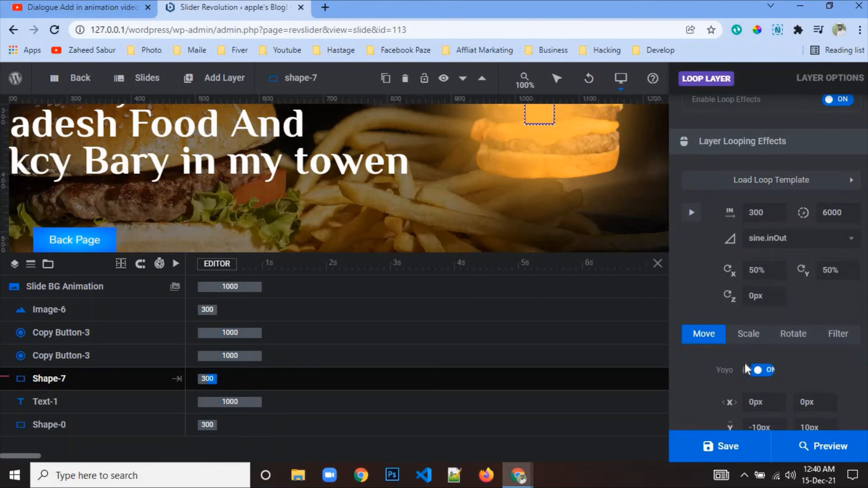
click(736, 447)
- Preview the slider to check the looping glow behind the burger, and return to the editor
click(820, 446)
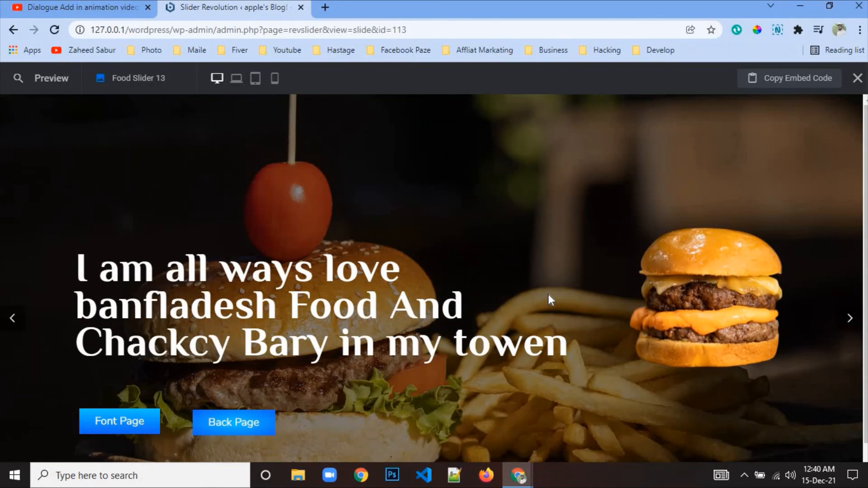
scroll(548, 294, down, 1)
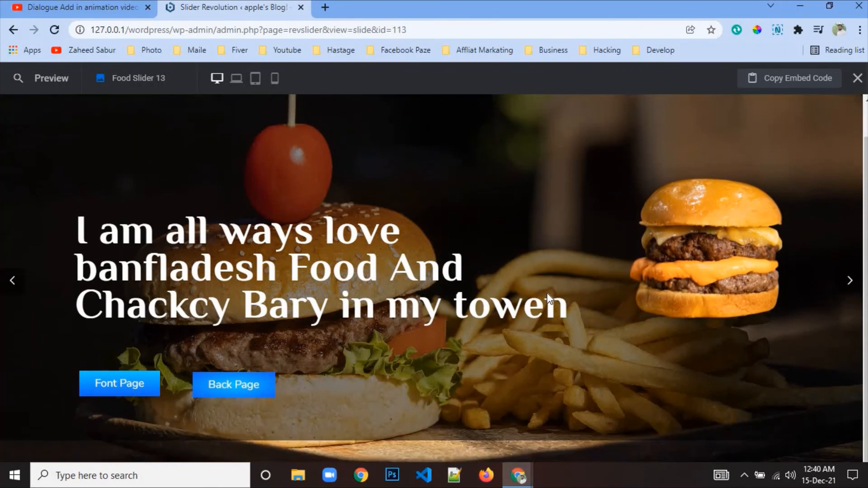
scroll(547, 293, up, 1)
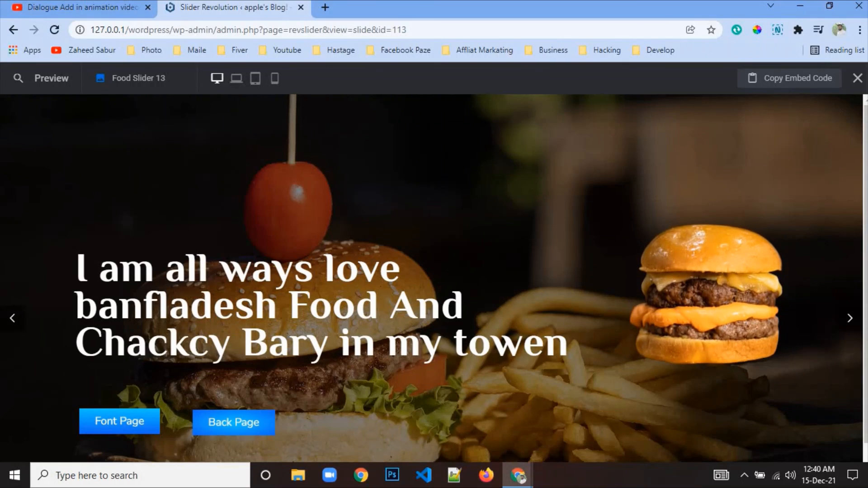
click(855, 78)
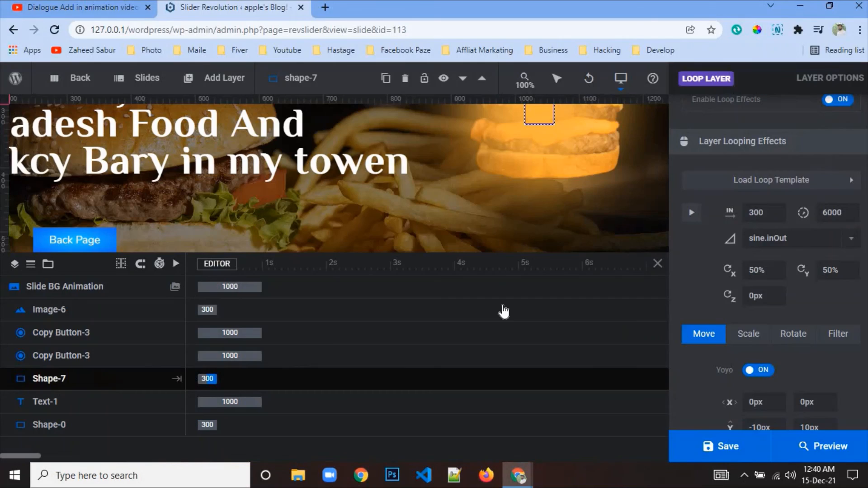
- Turn off the loop effects on the Shape-7 layer and save the slide
click(95, 385)
scroll(739, 332, up, 4)
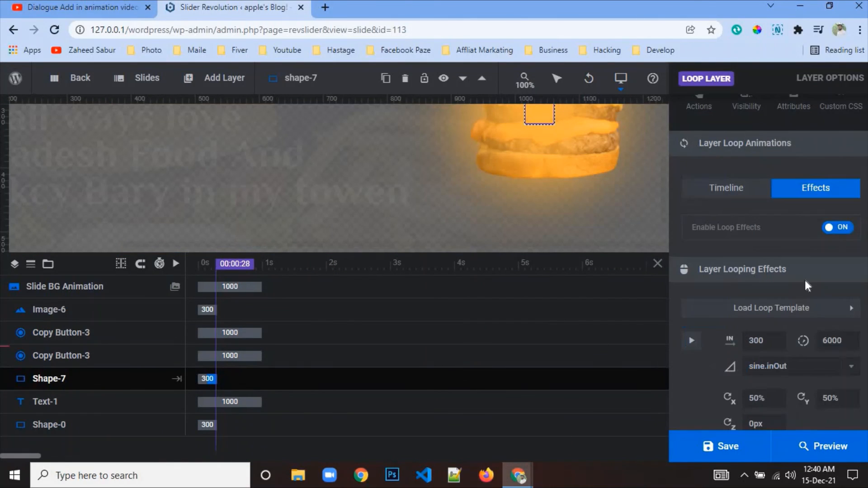
click(830, 291)
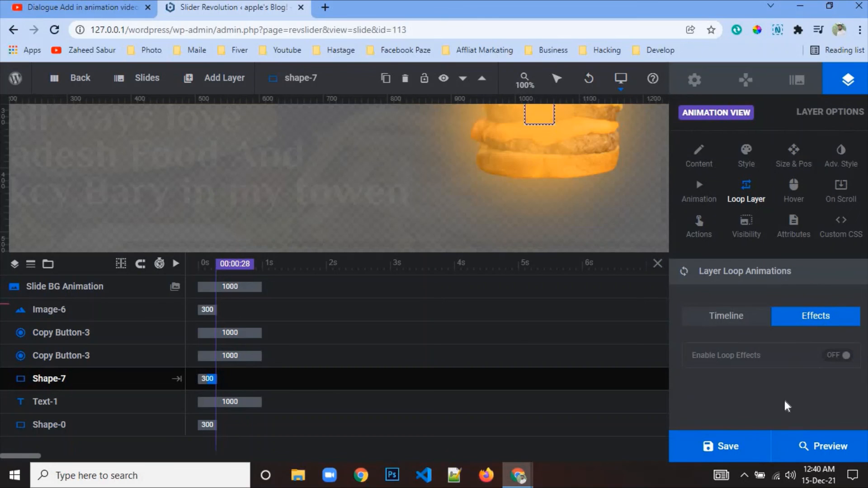
click(730, 456)
- Preview the slider without the glow's loop effect and return to the editor
click(783, 439)
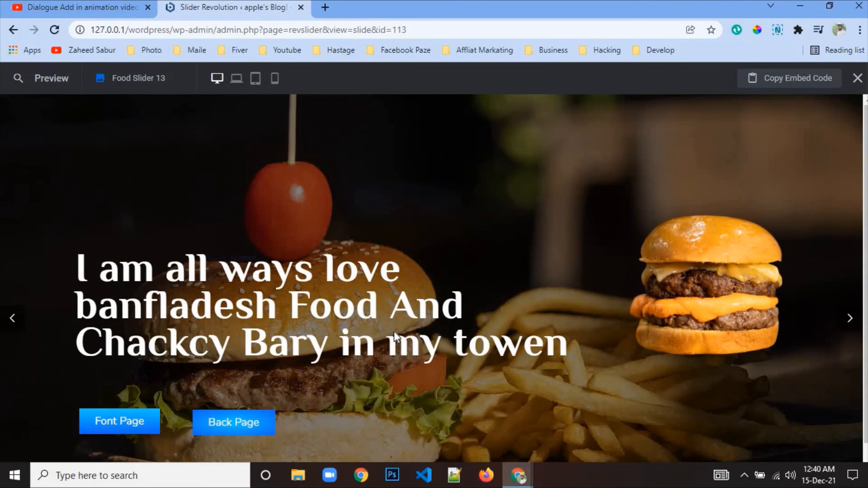
scroll(355, 316, down, 2)
scroll(356, 315, up, 2)
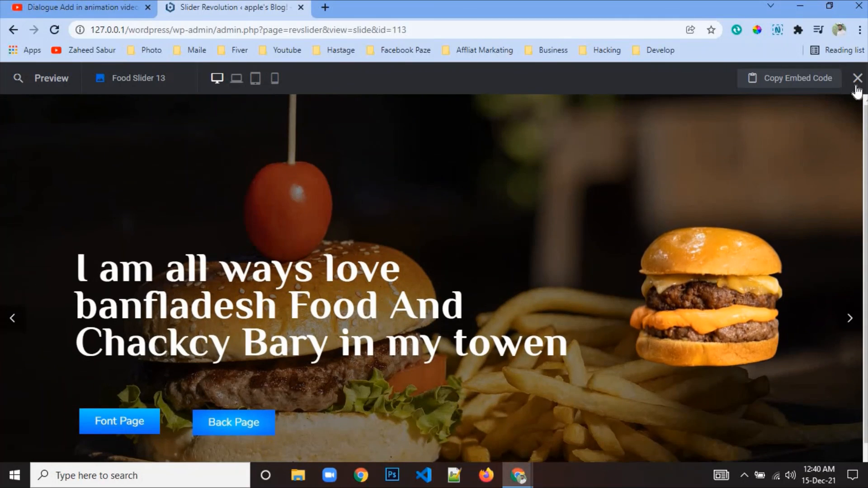
click(857, 82)
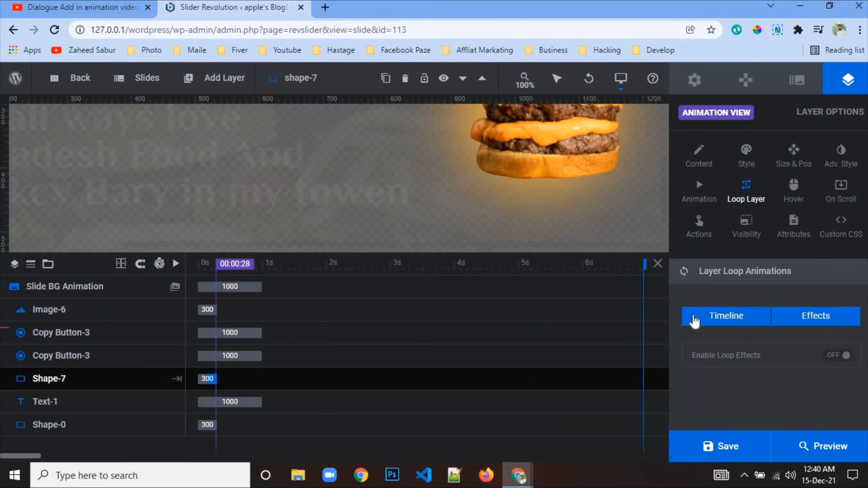
- Apply the Short Slide from Bottom IN animation to the Shape-7 layer, then save and preview the slide
click(689, 200)
click(703, 312)
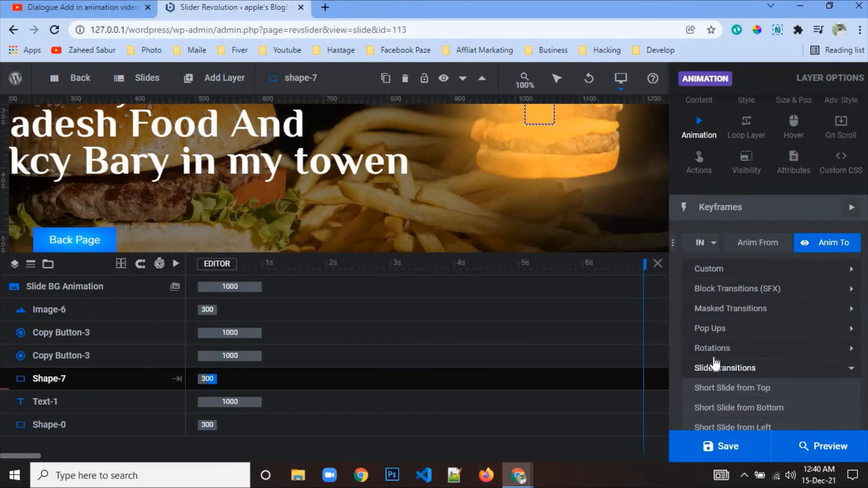
scroll(712, 352, down, 3)
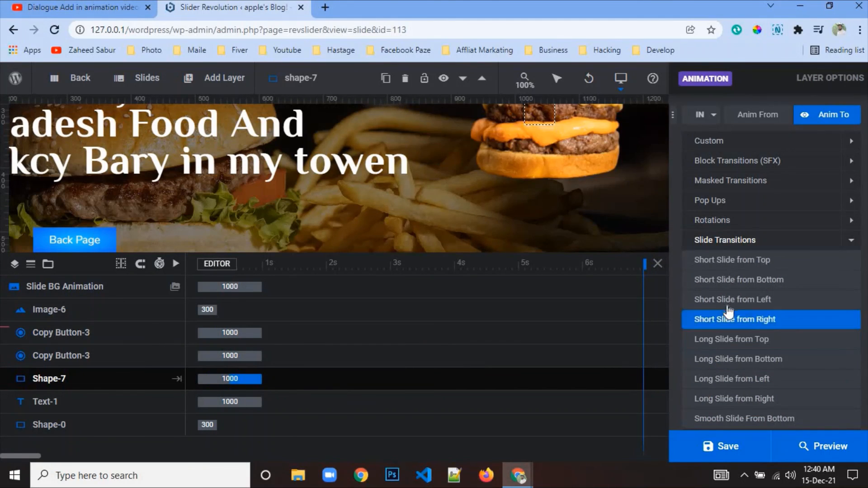
click(739, 279)
click(708, 447)
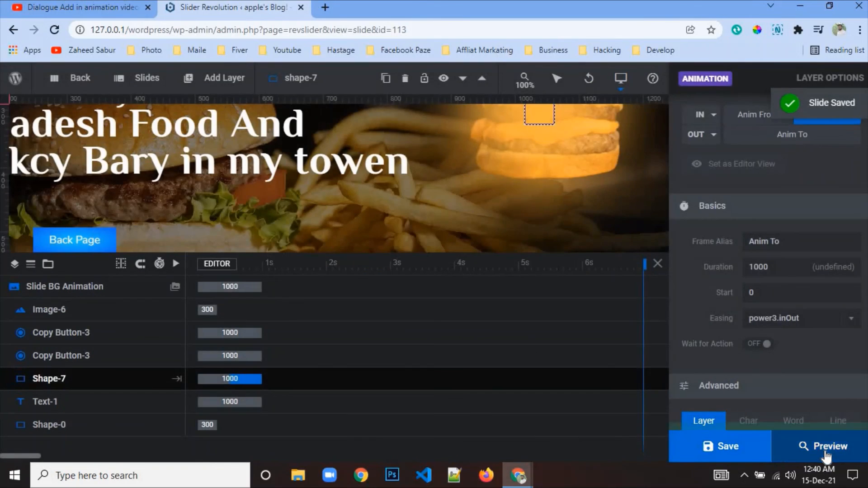
click(824, 451)
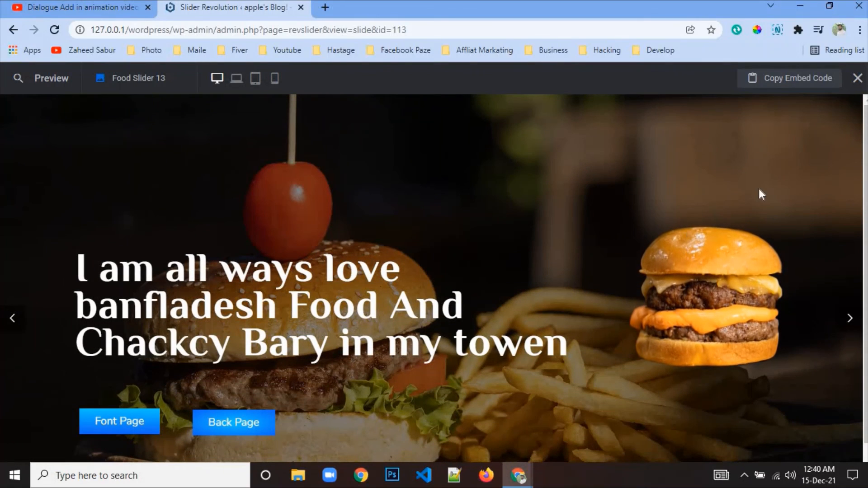
click(857, 77)
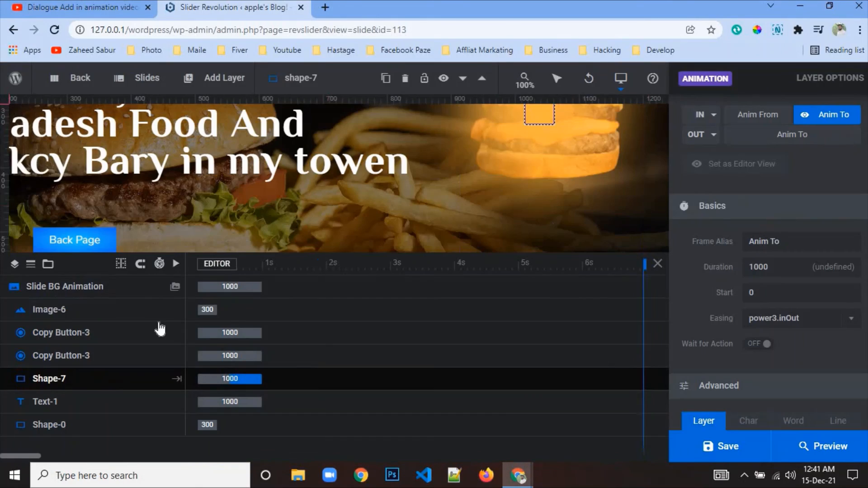
- Duplicate the burger image and move one of the two burgers to about X 653, Y 71
right_click(537, 131)
click(559, 206)
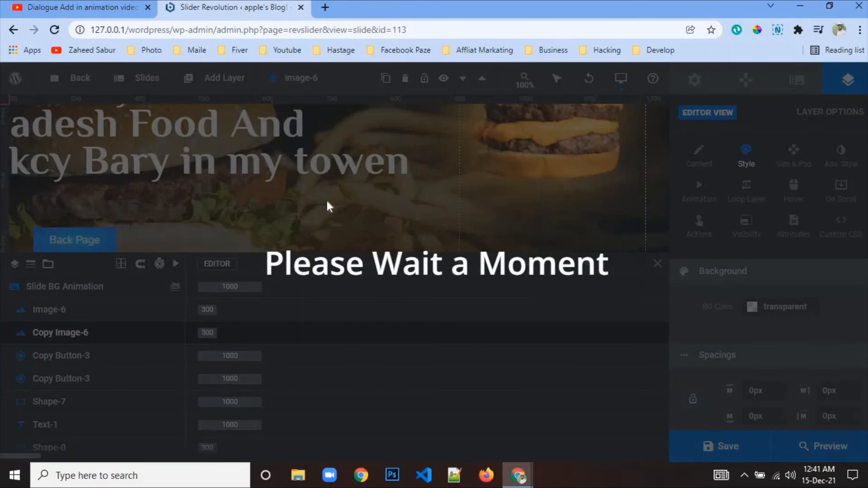
drag(608, 151, 427, 194)
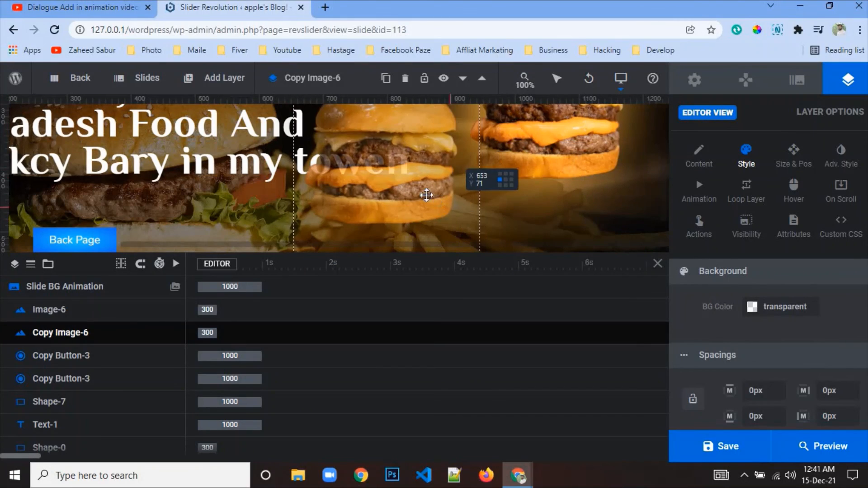
- Duplicate the moved burger once more and delete both burger images at that spot
right_click(403, 197)
click(444, 262)
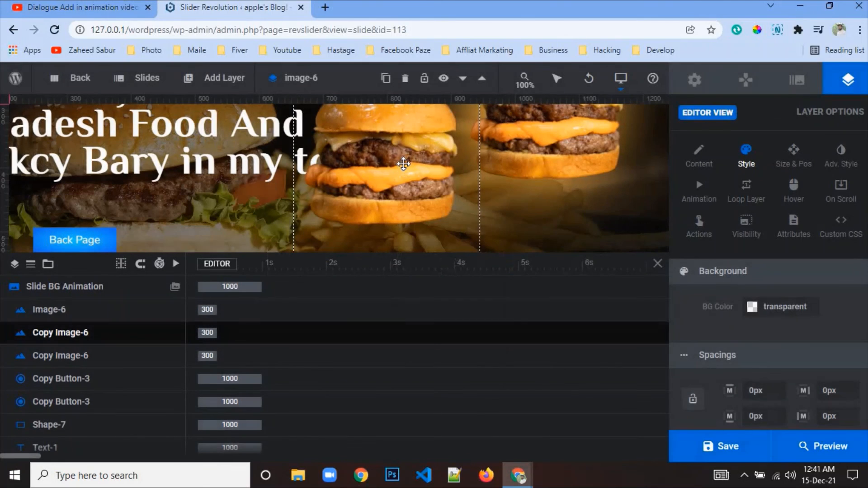
right_click(410, 172)
click(459, 260)
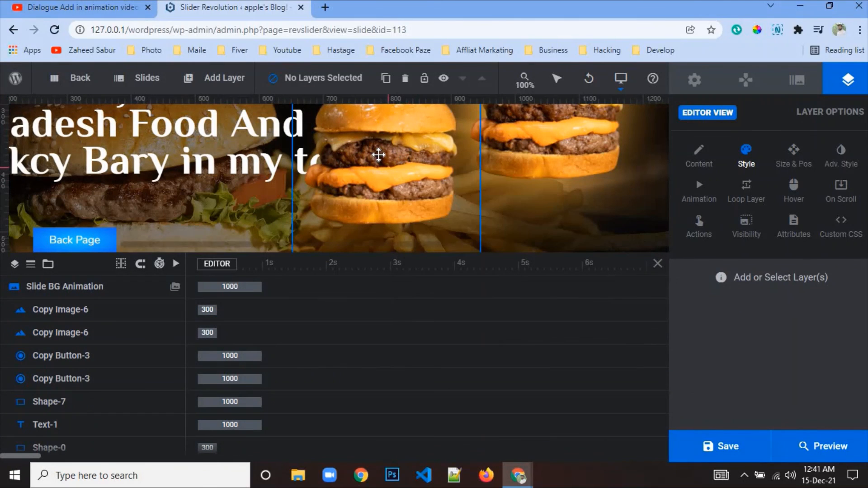
right_click(385, 162)
click(446, 254)
- Duplicate the Shape-7 glow layer, then save the slide and open its preview
scroll(500, 194, up, 2)
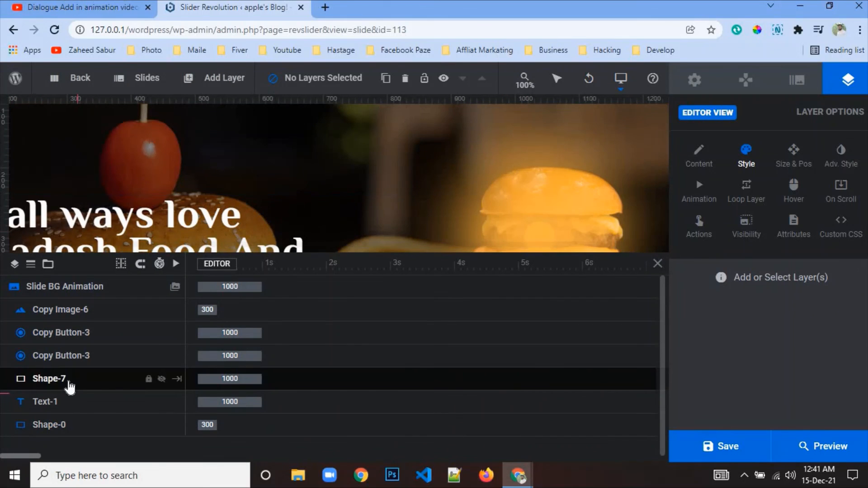
click(68, 380)
right_click(538, 228)
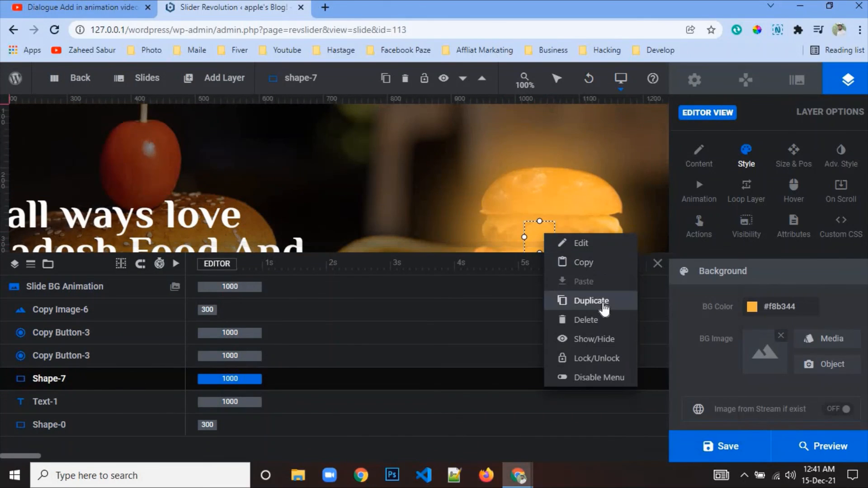
click(580, 299)
click(510, 276)
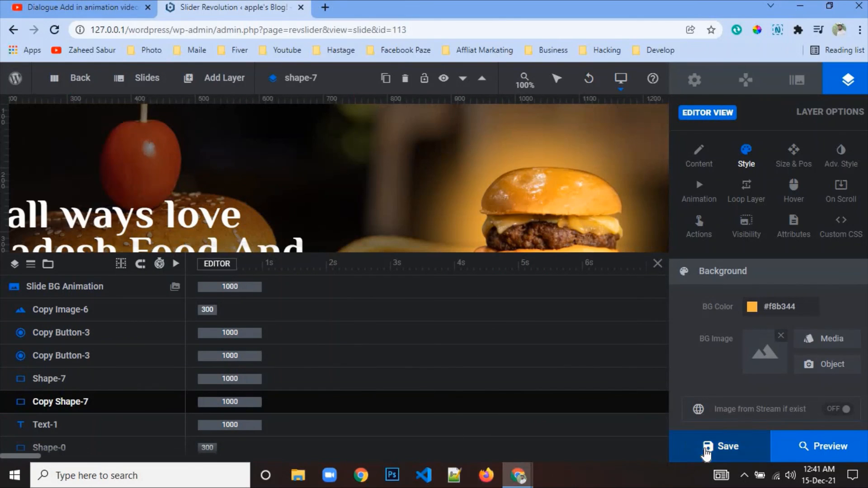
key(ctrl+s)
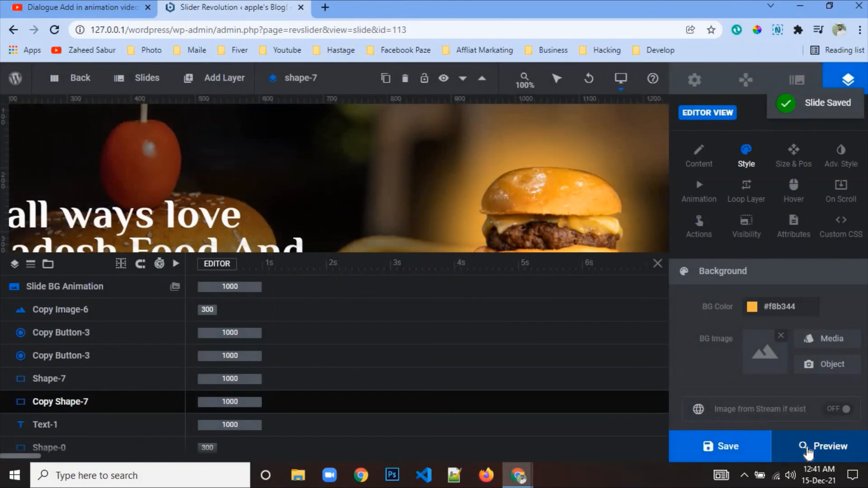
click(806, 448)
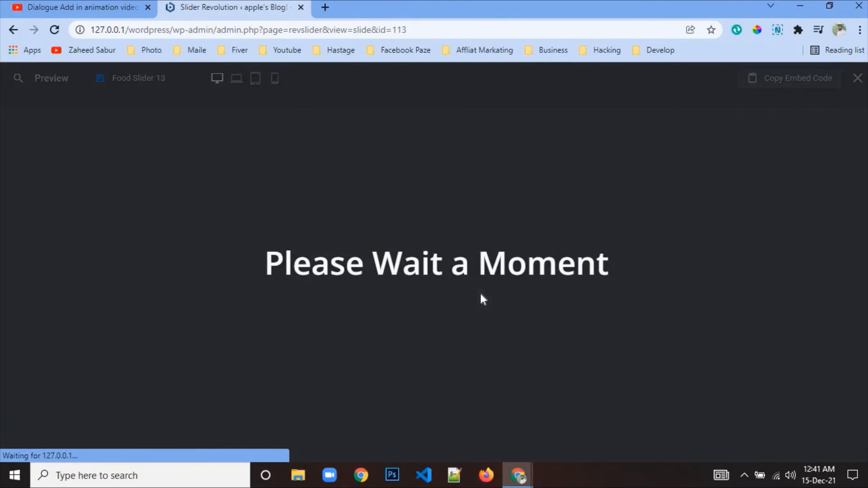